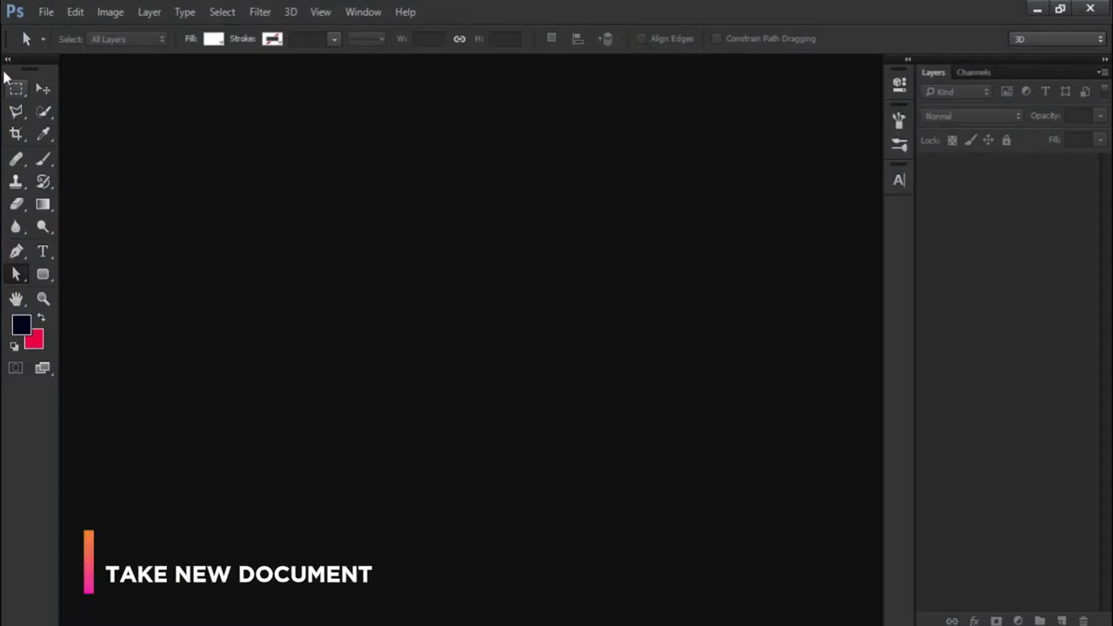
Create Untitled-1, a blank white 1600 × 1260 pixel document at 300 pixels/inch.
{"action": "left_click", "coordinate": [46, 13]}
{"action": "left_click", "coordinate": [52, 26]}
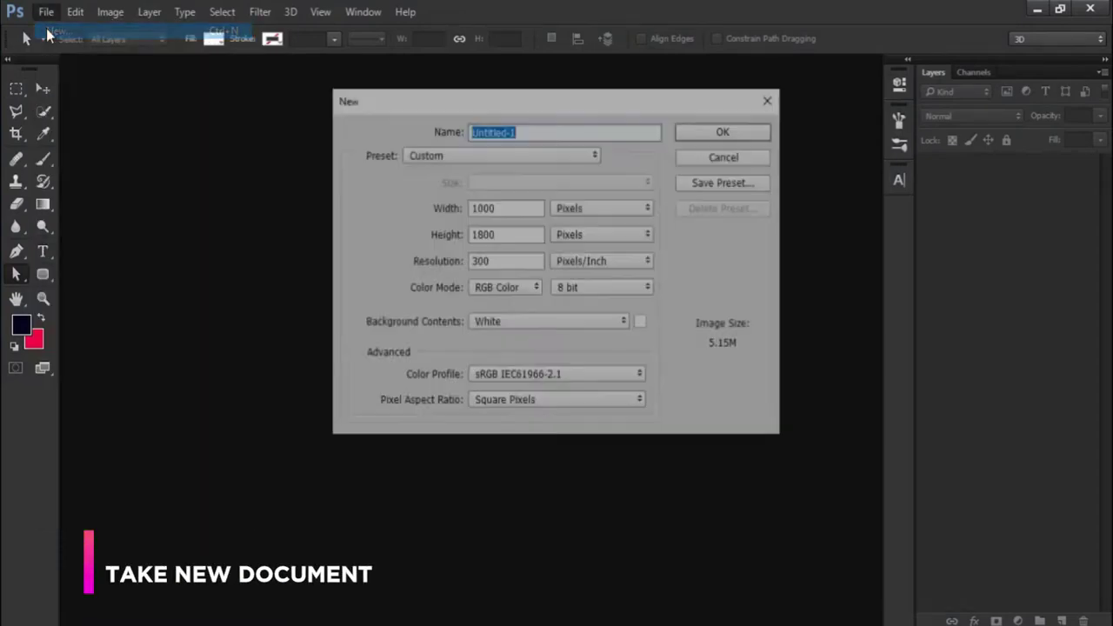
{"action": "left_click", "coordinate": [453, 207]}
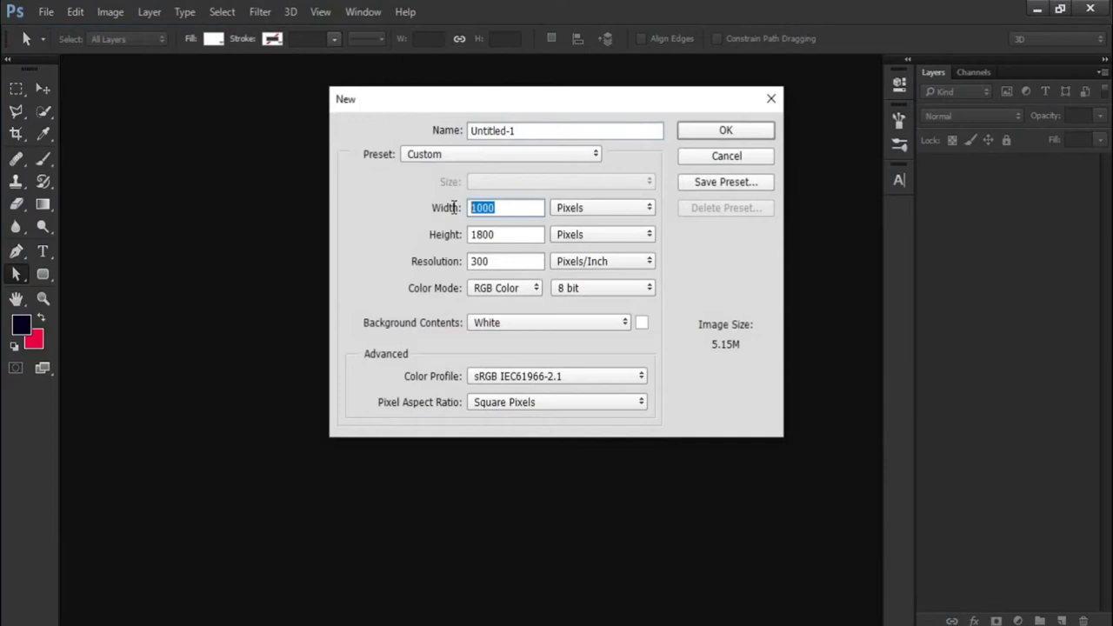
{"action": "type", "text": "1600"}
{"action": "key", "text": "Tab"}
{"action": "type", "text": "1260"}
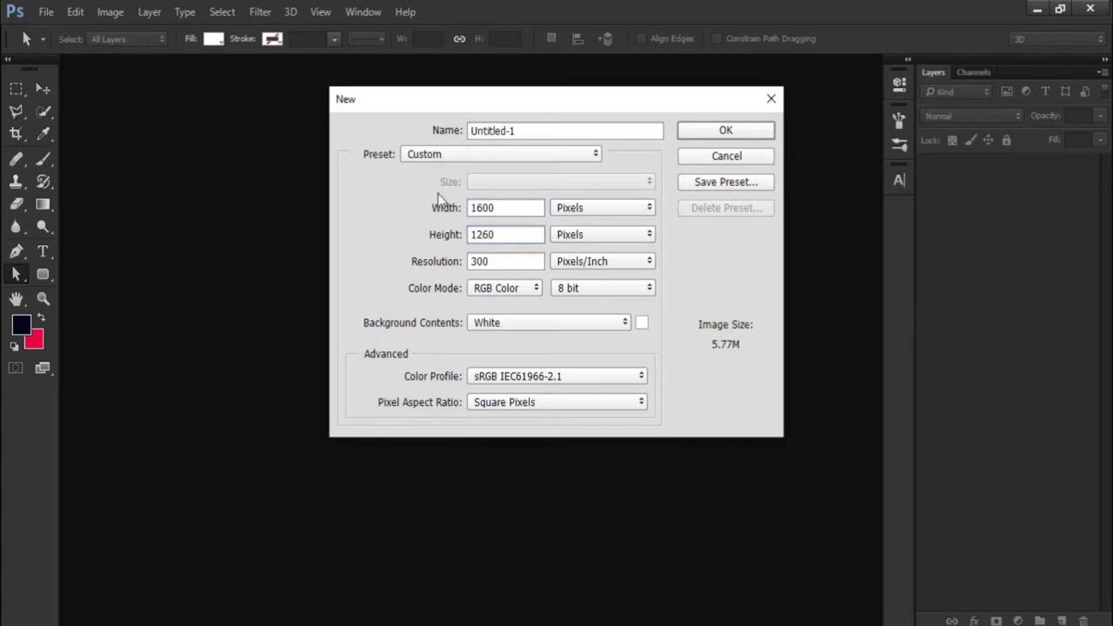
{"action": "left_click", "coordinate": [729, 130]}
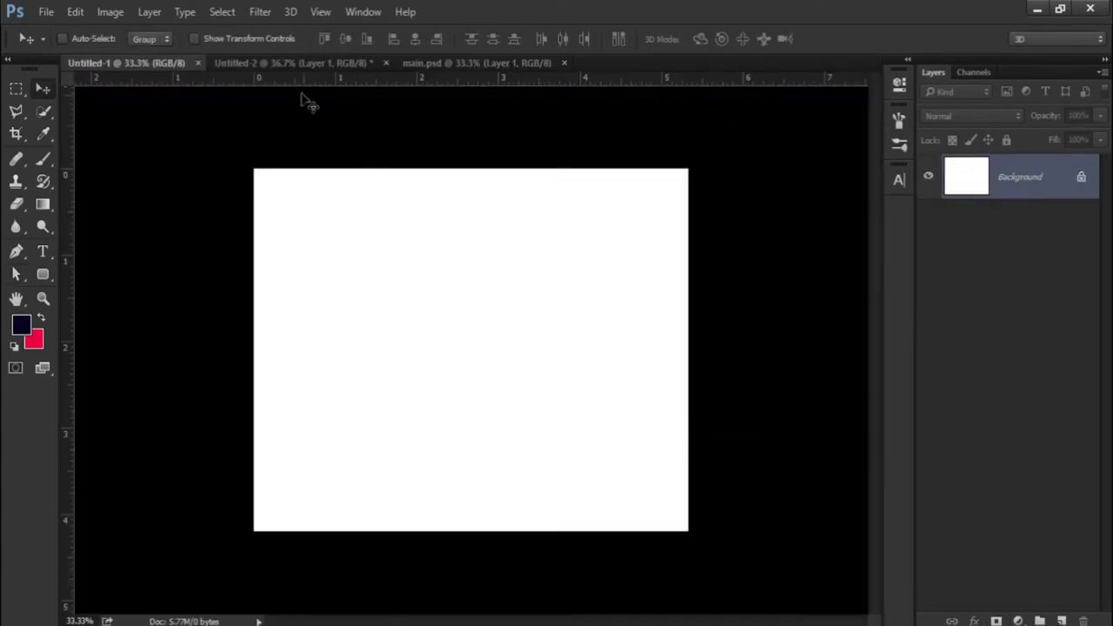
Copy the phone illustration into Untitled-1 as Layer 1, positioned just right of centre.
{"action": "mouse_move", "coordinate": [365, 171]}
{"action": "left_mouse_down"}
{"action": "mouse_move", "coordinate": [172, 74]}
{"action": "mouse_move", "coordinate": [414, 306]}
{"action": "left_mouse_up"}
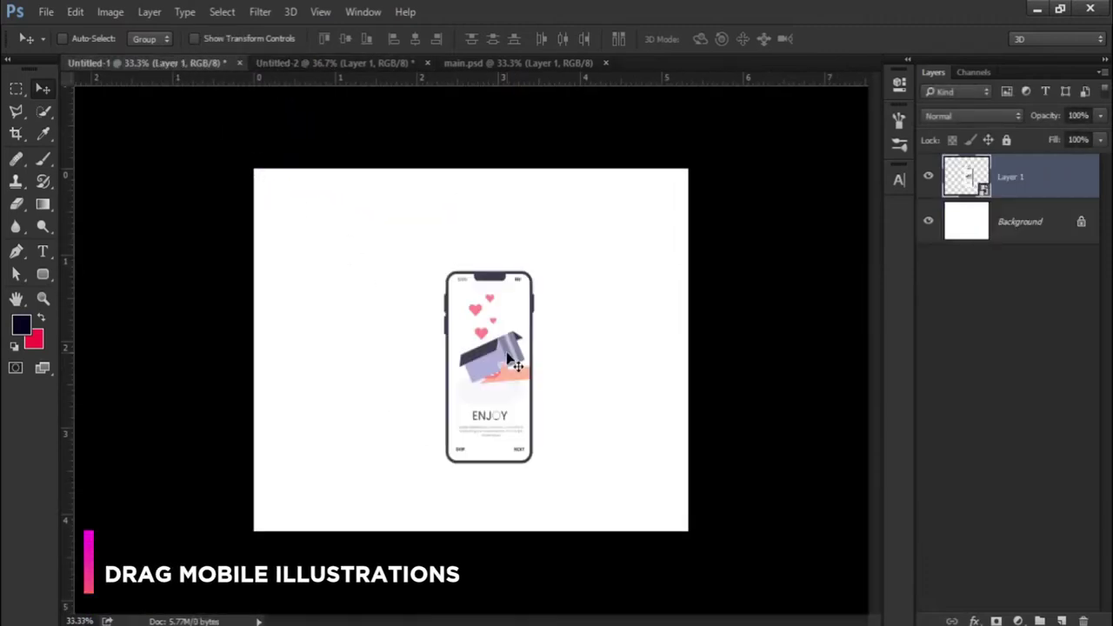
{"action": "scroll", "coordinate": [524, 390], "scroll_direction": "up", "scroll_amount": 2}
{"action": "left_click_drag", "start_coordinate": [518, 383], "coordinate": [597, 351]}
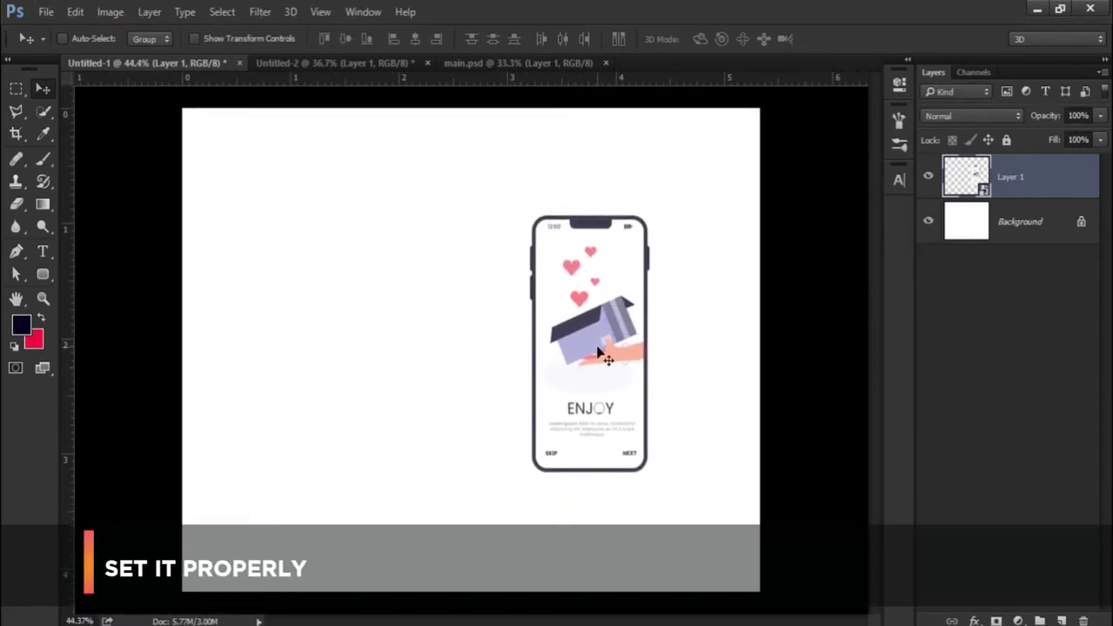
{"action": "left_click_drag", "start_coordinate": [596, 351], "coordinate": [588, 352]}
{"action": "key", "text": "ctrl+minus"}
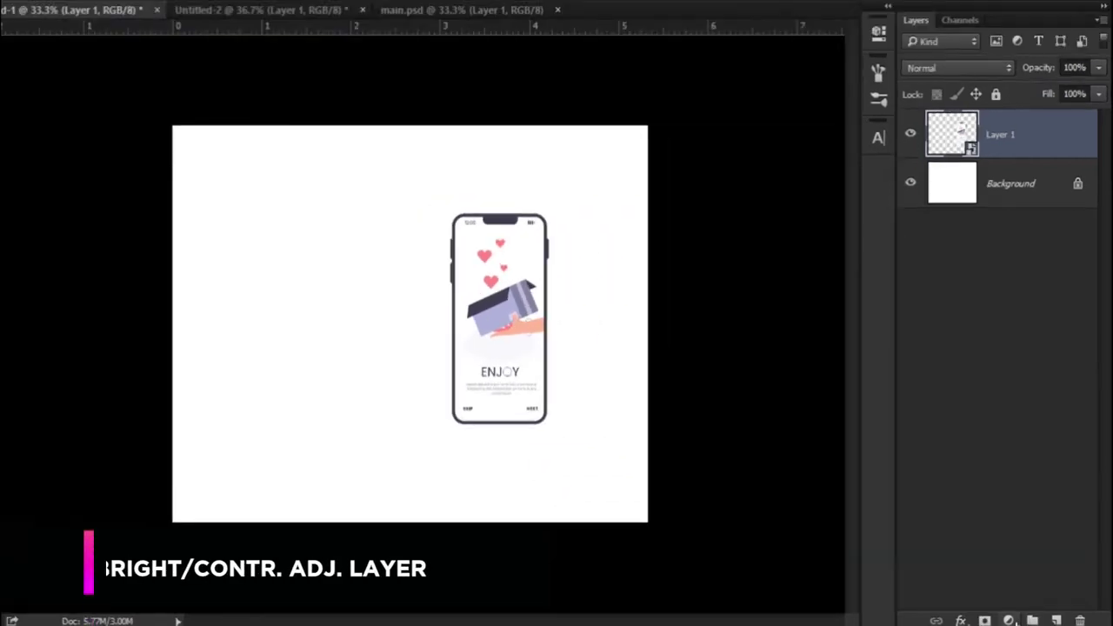
Add a Brightness/Contrast layer clipped to Layer 1 with Brightness -29 and Contrast 13.
{"action": "left_click", "coordinate": [1017, 621]}
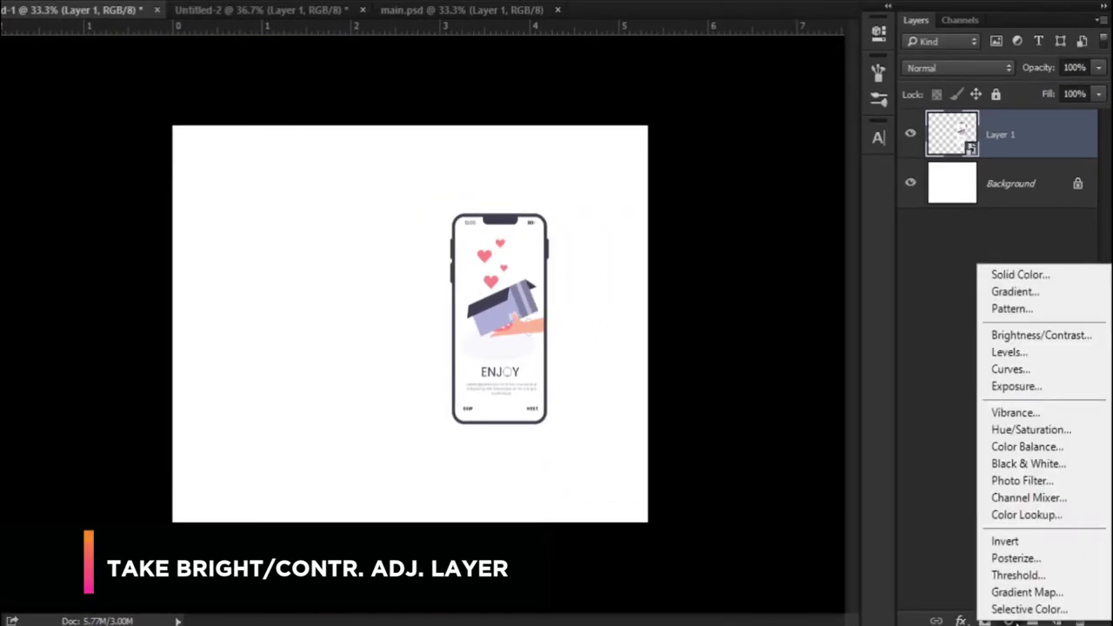
{"action": "left_click", "coordinate": [1016, 338]}
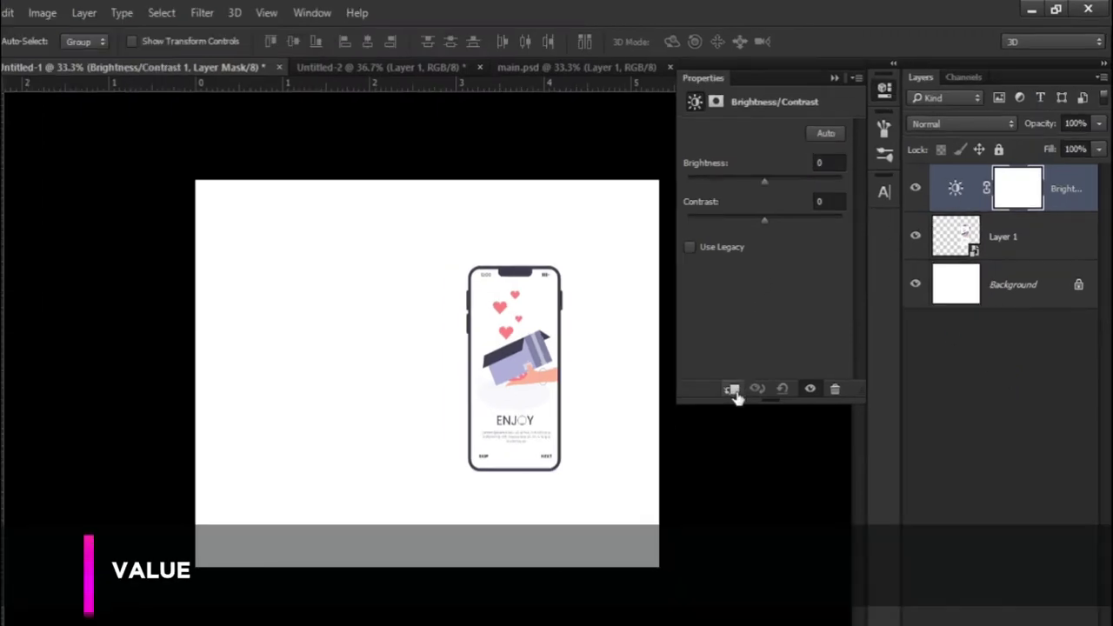
{"action": "left_click_drag", "start_coordinate": [765, 177], "coordinate": [750, 183]}
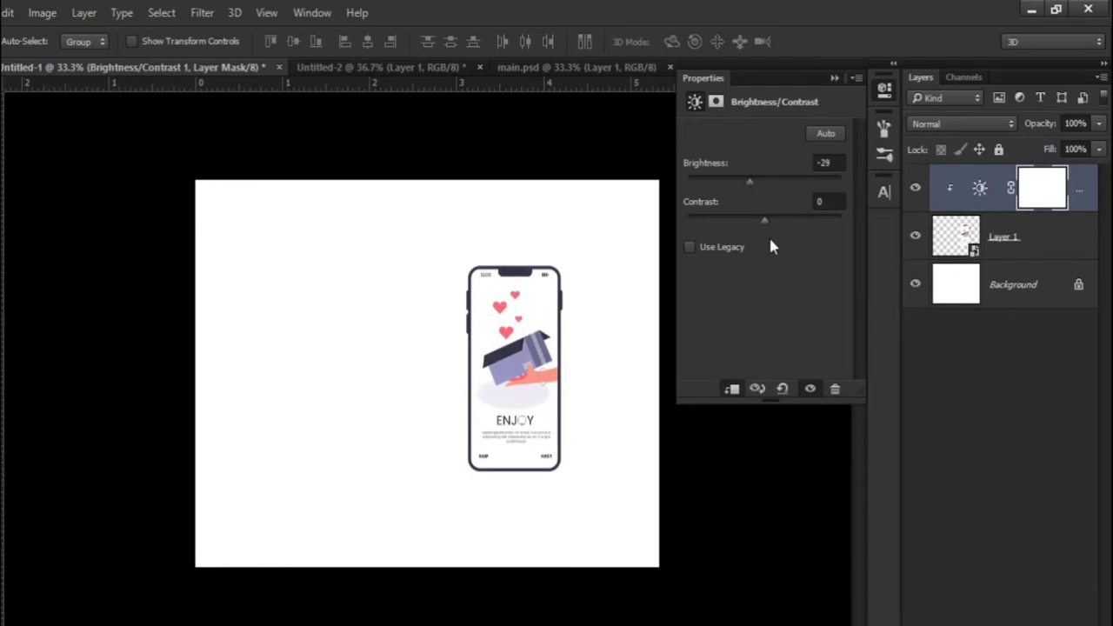
{"action": "left_click_drag", "start_coordinate": [767, 228], "coordinate": [774, 228]}
{"action": "left_click", "coordinate": [834, 78]}
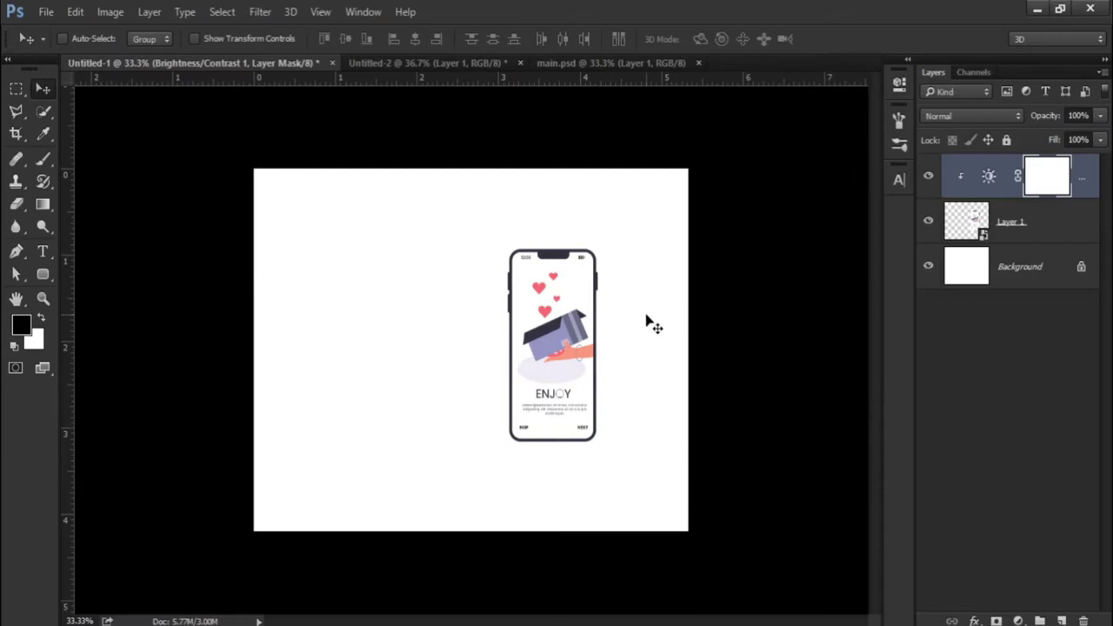
Draw a circle over the phone with the Ellipse Tool.
{"action": "left_click", "coordinate": [50, 272]}
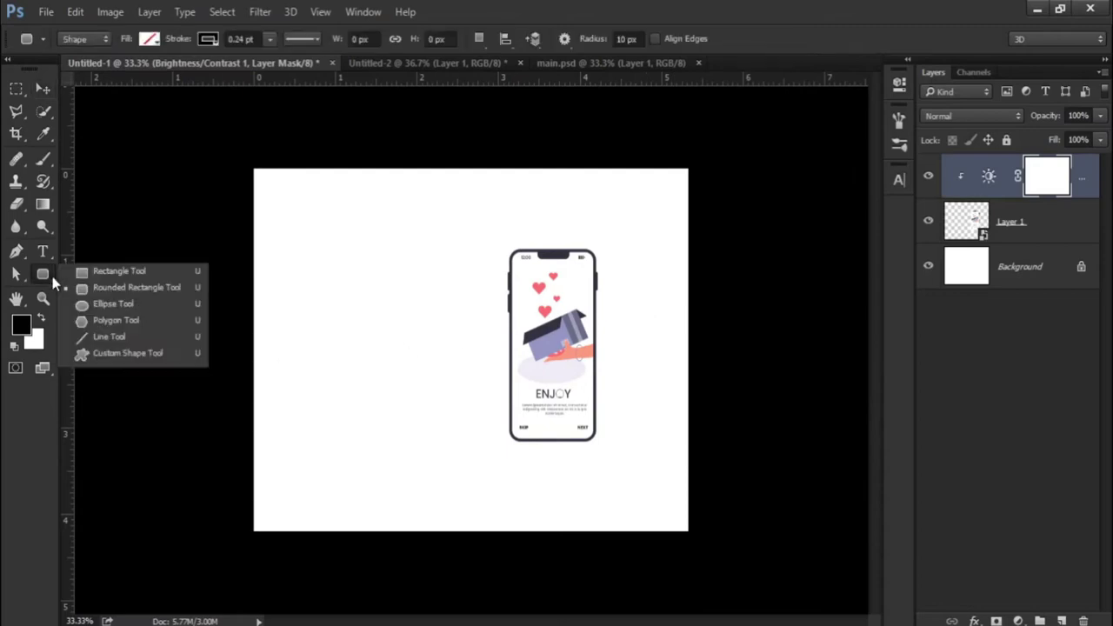
{"action": "left_click", "coordinate": [87, 305]}
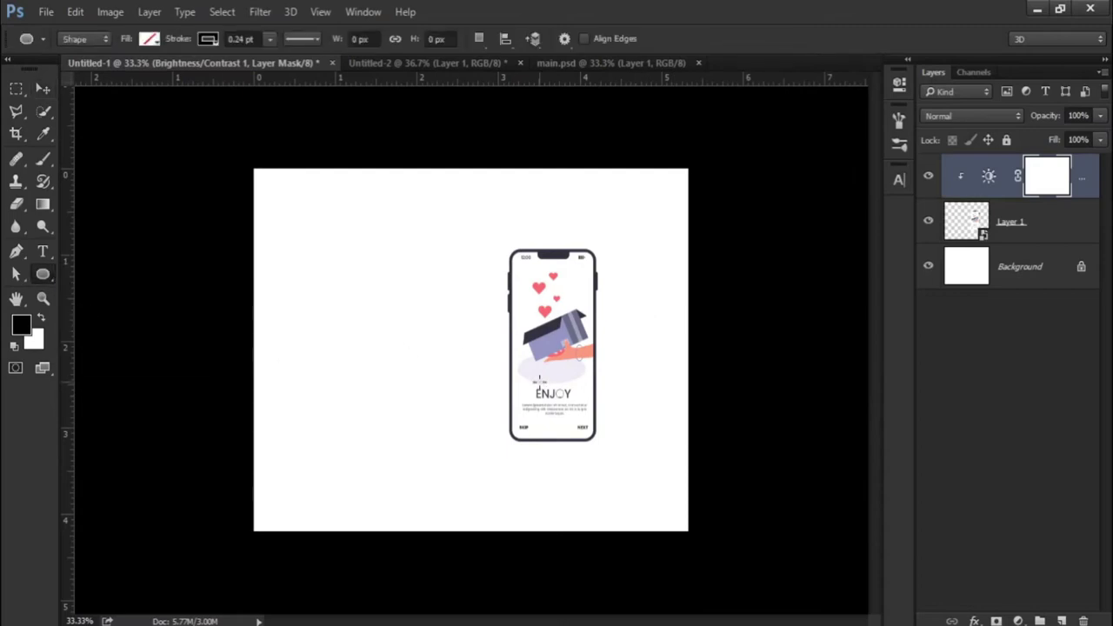
{"action": "left_click_drag", "start_coordinate": [489, 298], "coordinate": [656, 467]}
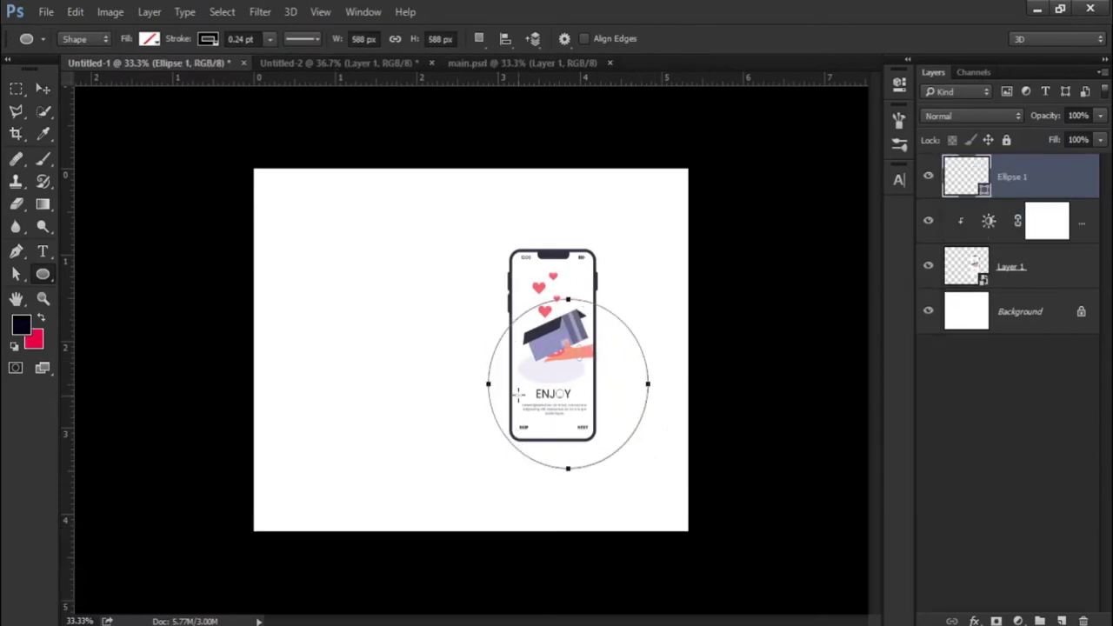
Centre the circle on the phone and scale it up to 801 × 801 px.
{"action": "scroll", "coordinate": [560, 394], "scroll_direction": "up", "scroll_amount": 2}
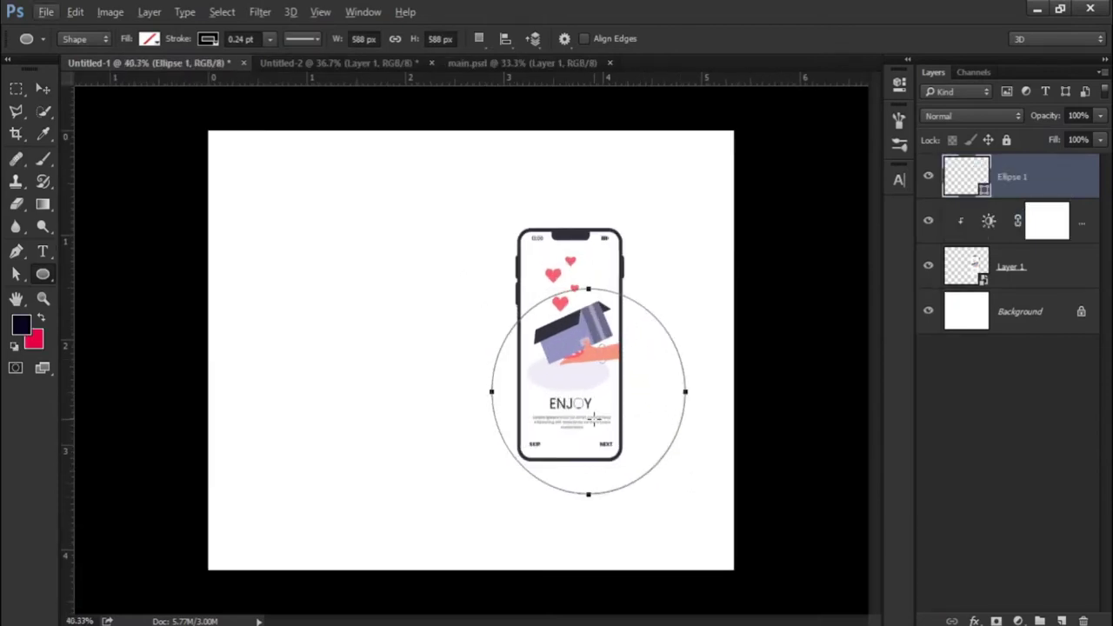
{"action": "left_click", "coordinate": [42, 88]}
{"action": "left_click_drag", "start_coordinate": [653, 454], "coordinate": [641, 413]}
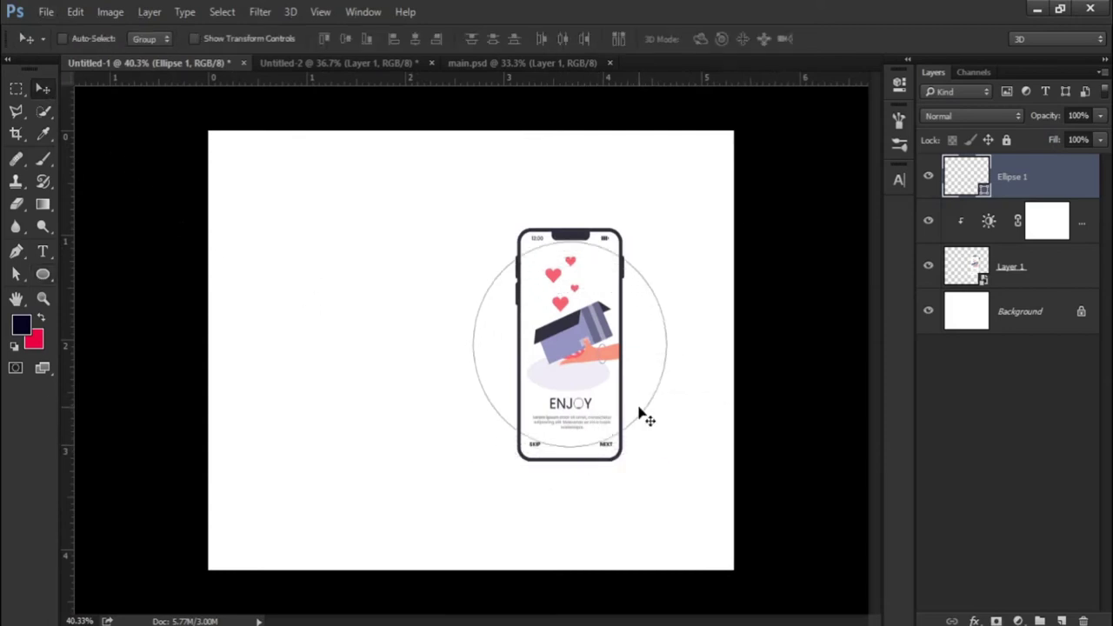
{"action": "key", "text": "ctrl+t"}
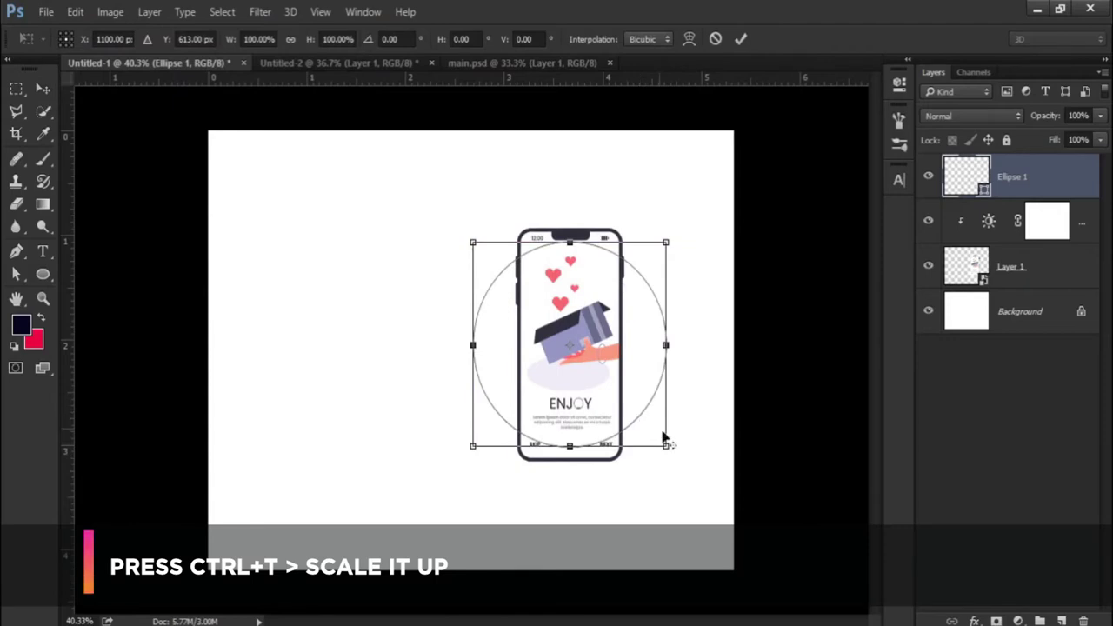
{"action": "left_click_drag", "start_coordinate": [668, 448], "coordinate": [707, 480]}
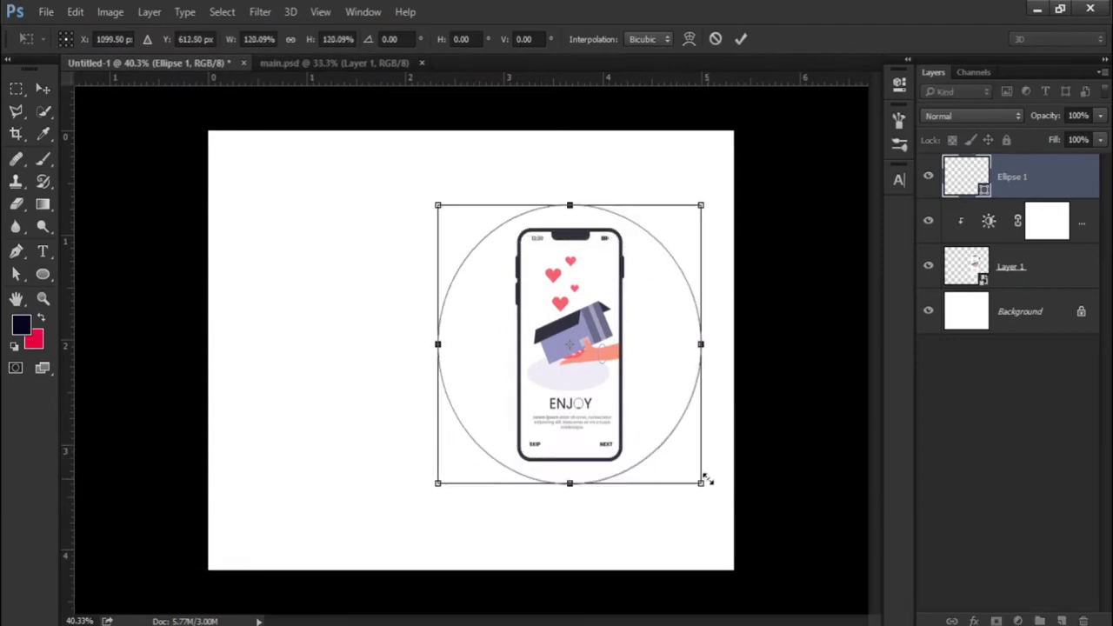
{"action": "key", "text": "Return"}
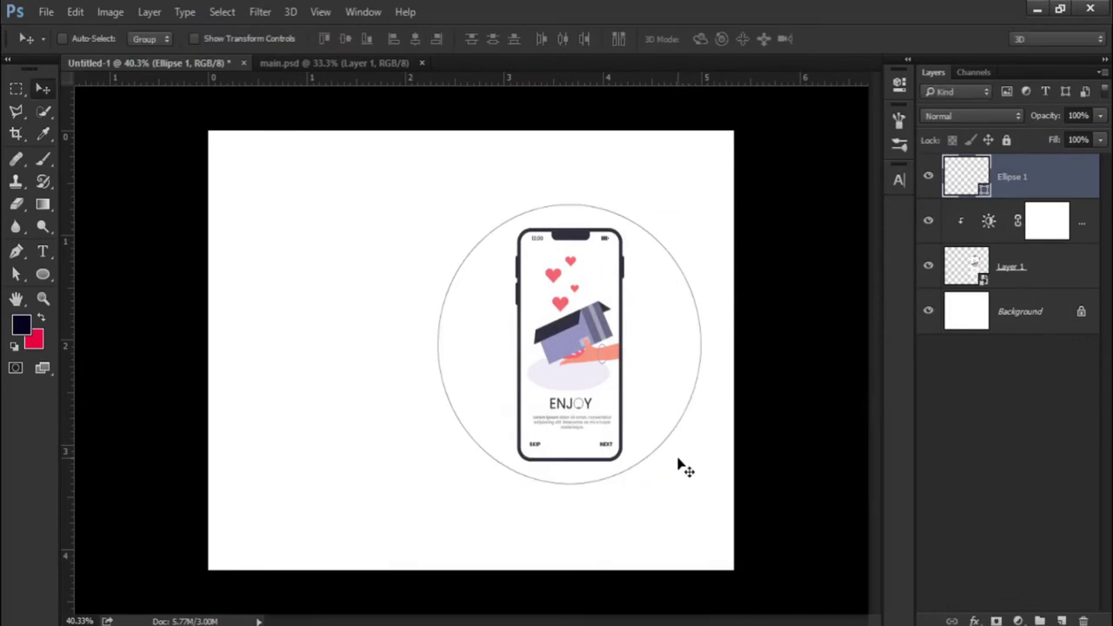
Fill Ellipse 1 with grey #959595 and move it below Layer 1, behind the phone.
{"action": "key", "text": "a"}
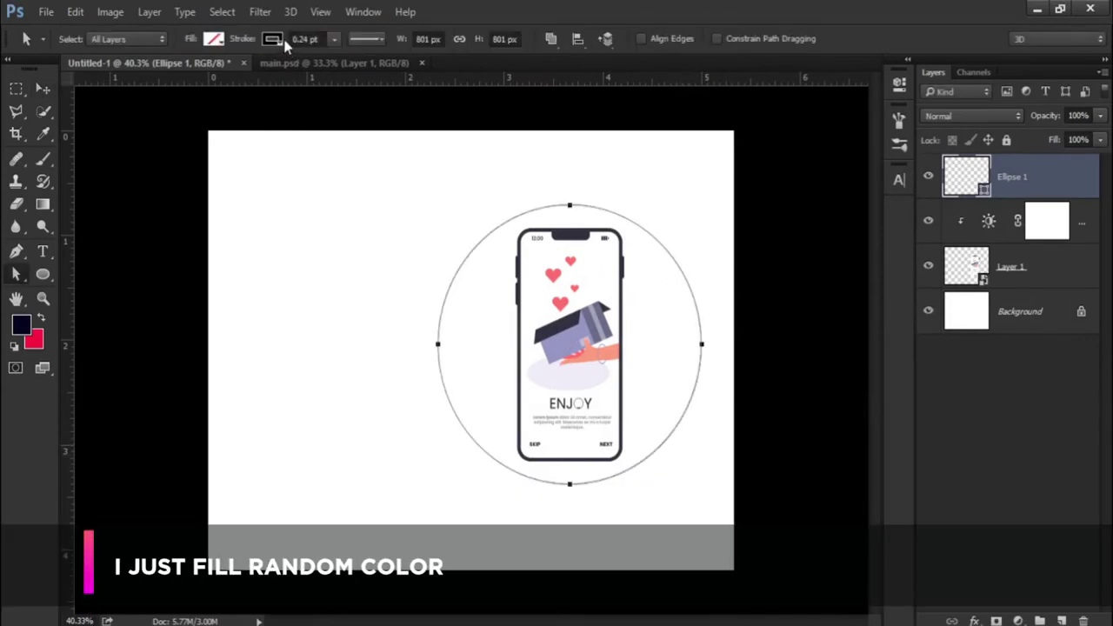
{"action": "left_click", "coordinate": [213, 39]}
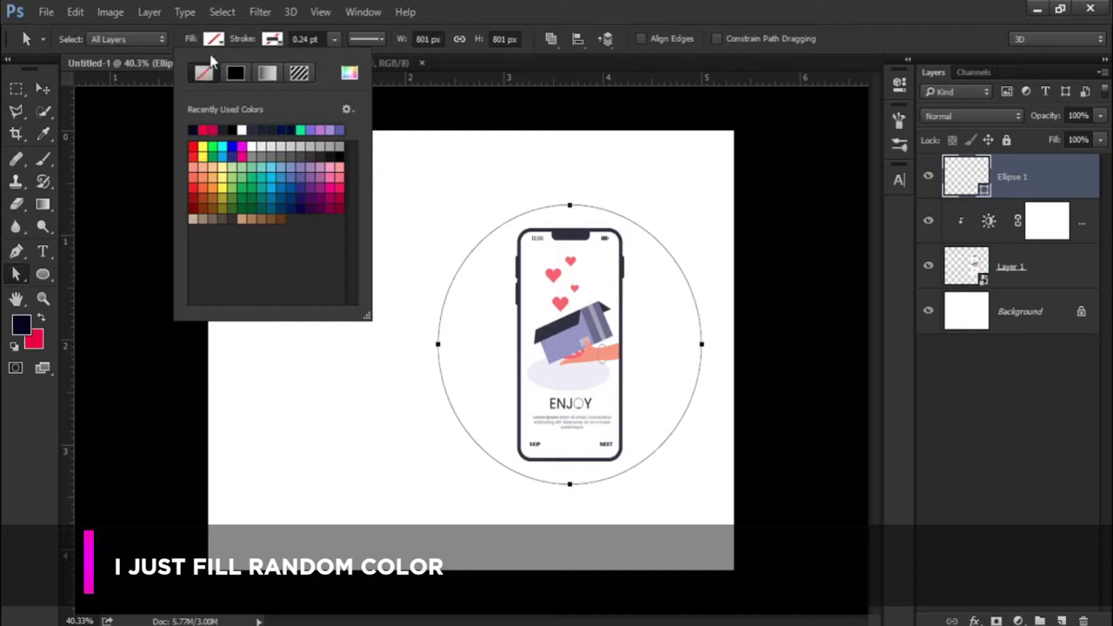
{"action": "left_click", "coordinate": [290, 72]}
{"action": "left_click_drag", "start_coordinate": [553, 290], "coordinate": [543, 321]}
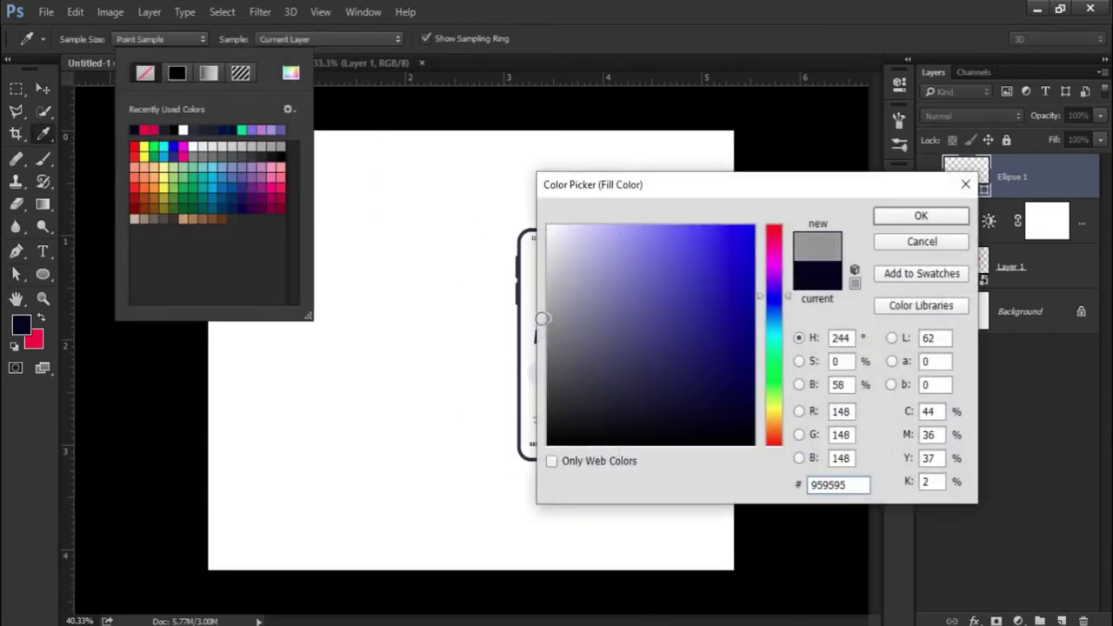
{"action": "left_click", "coordinate": [921, 216]}
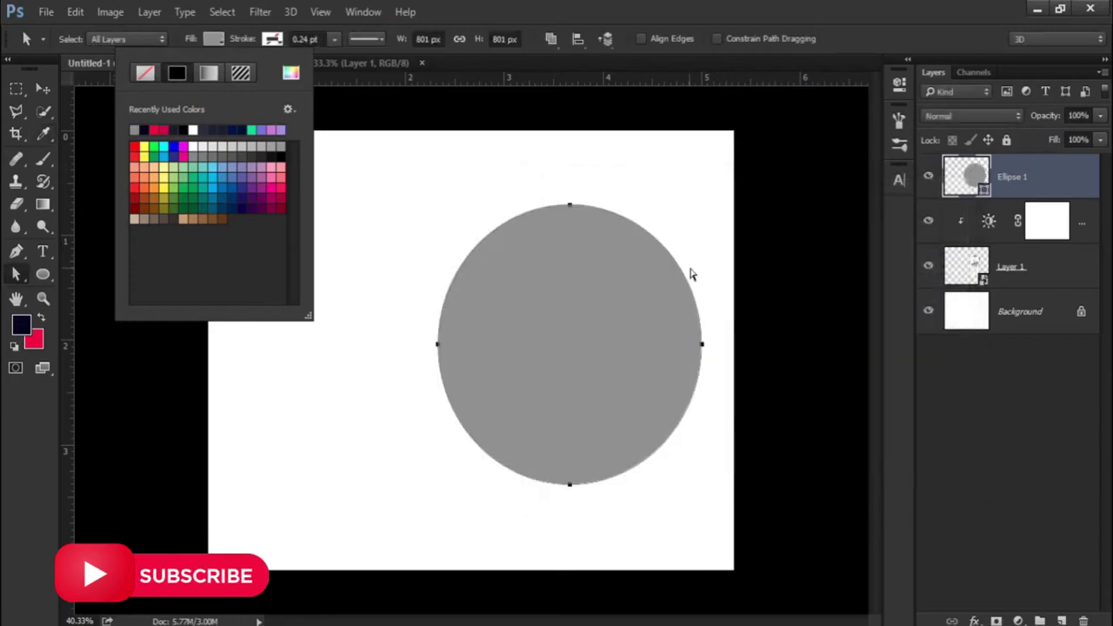
{"action": "left_click", "coordinate": [718, 269]}
{"action": "left_click_drag", "start_coordinate": [1022, 185], "coordinate": [1025, 273]}
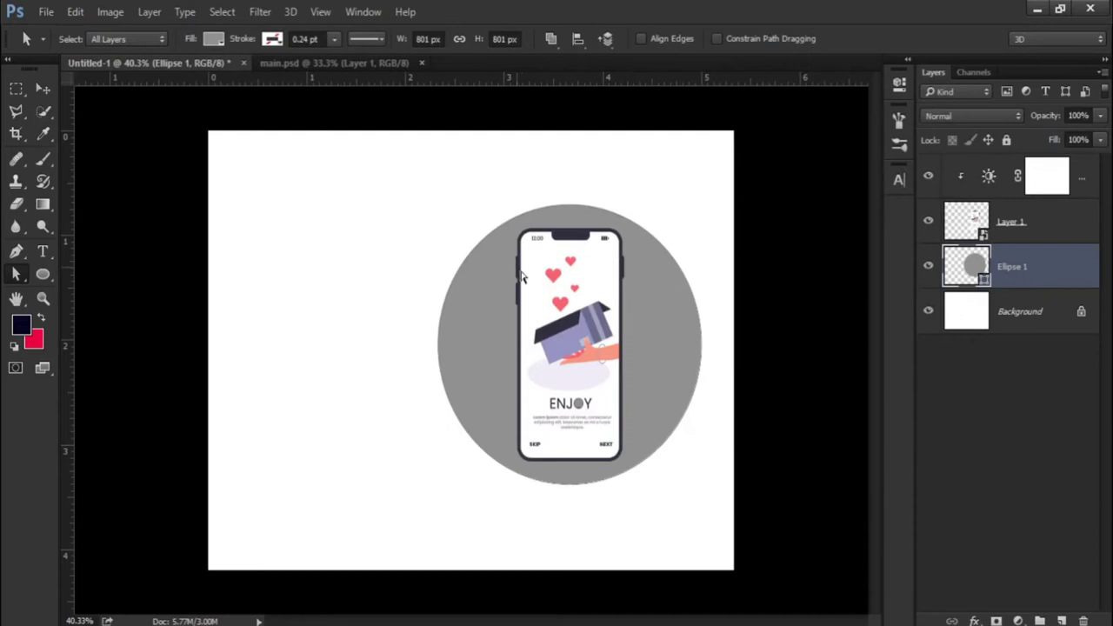
{"action": "left_click", "coordinate": [48, 90]}
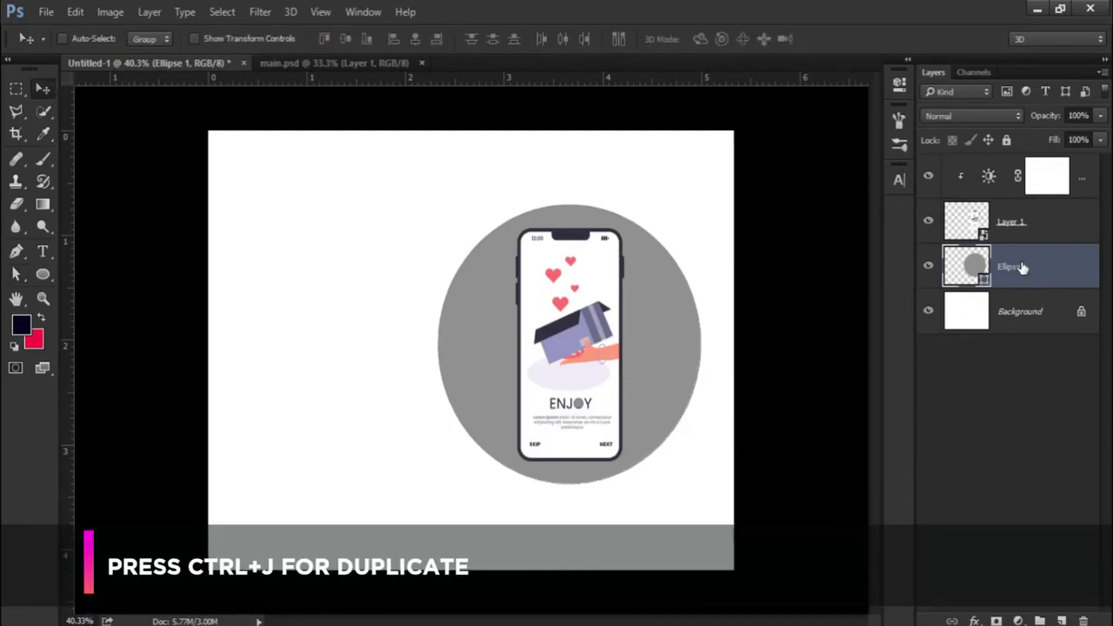
Duplicate the grey circle and shrink the copy to 548 × 548 px.
{"action": "key", "text": "ctrl+j"}
{"action": "key", "text": "ctrl+t"}
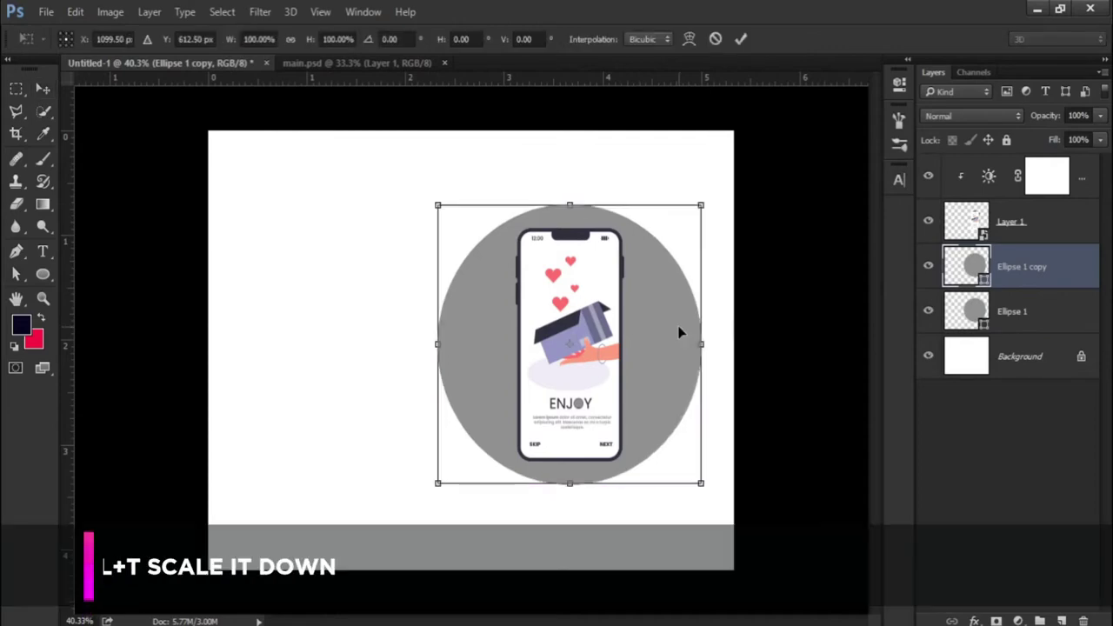
{"action": "left_click_drag", "start_coordinate": [696, 478], "coordinate": [659, 441]}
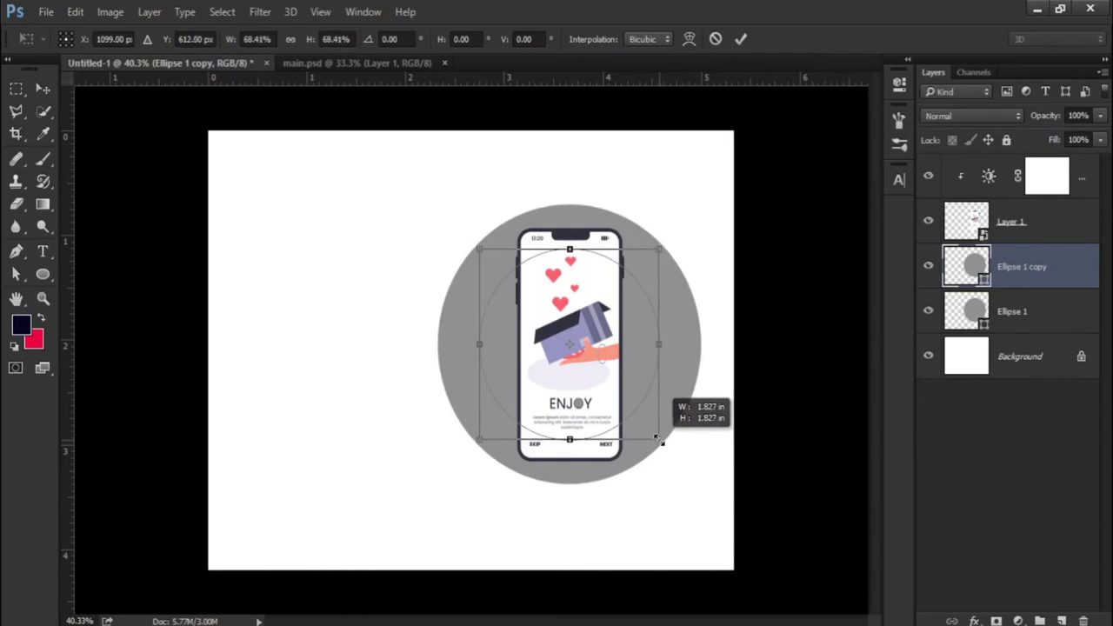
{"action": "key", "text": "Return"}
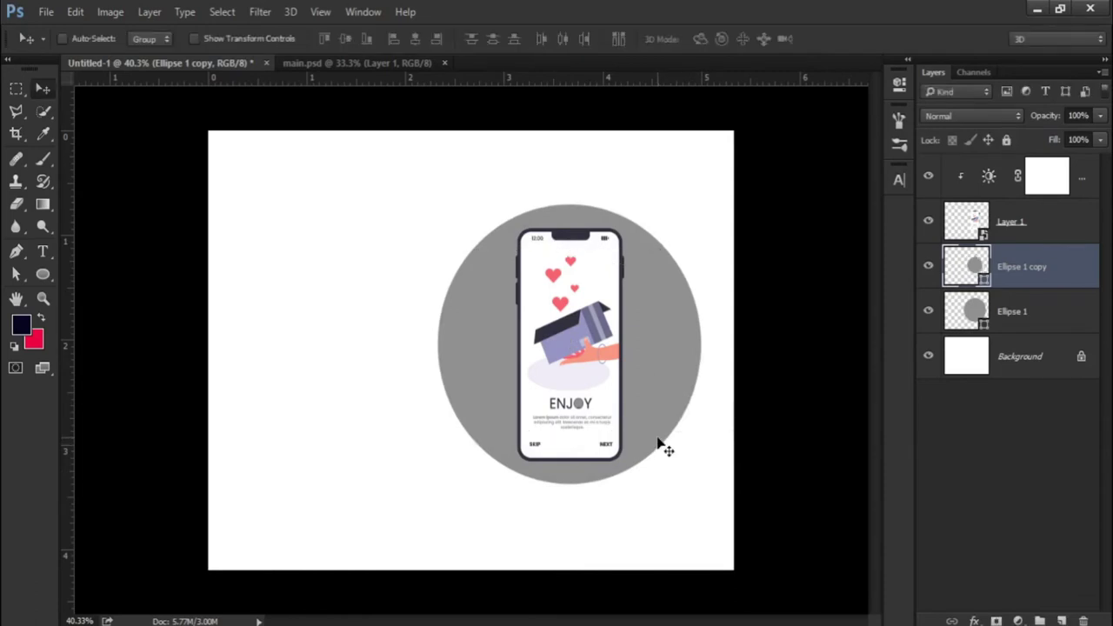
Give Ellipse 1 copy a dark navy fill.
{"action": "key", "text": "a"}
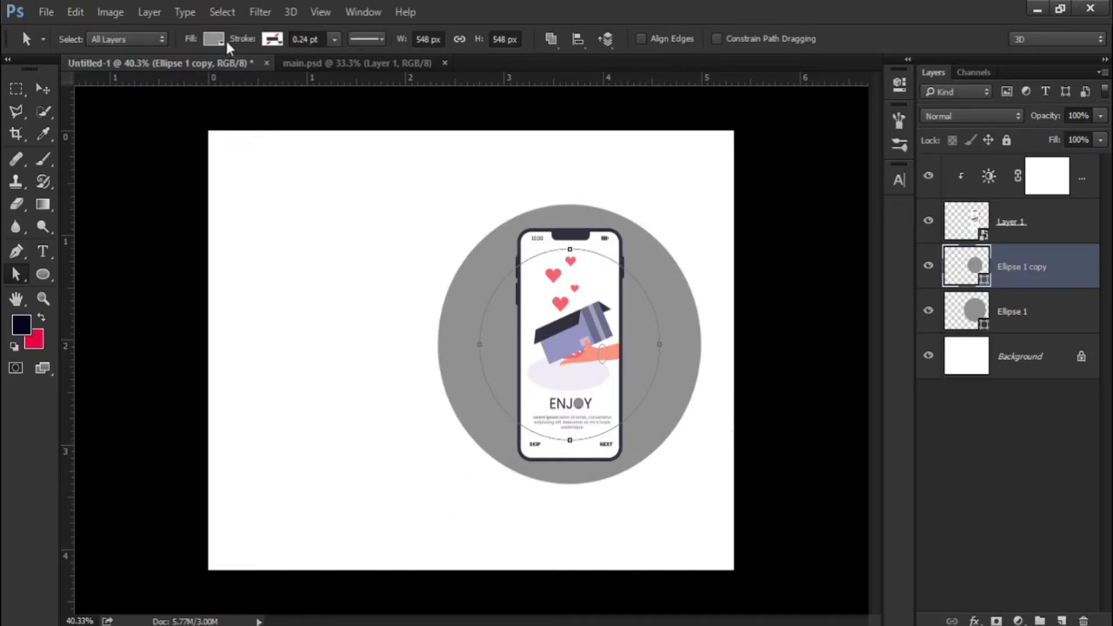
{"action": "left_click", "coordinate": [214, 40]}
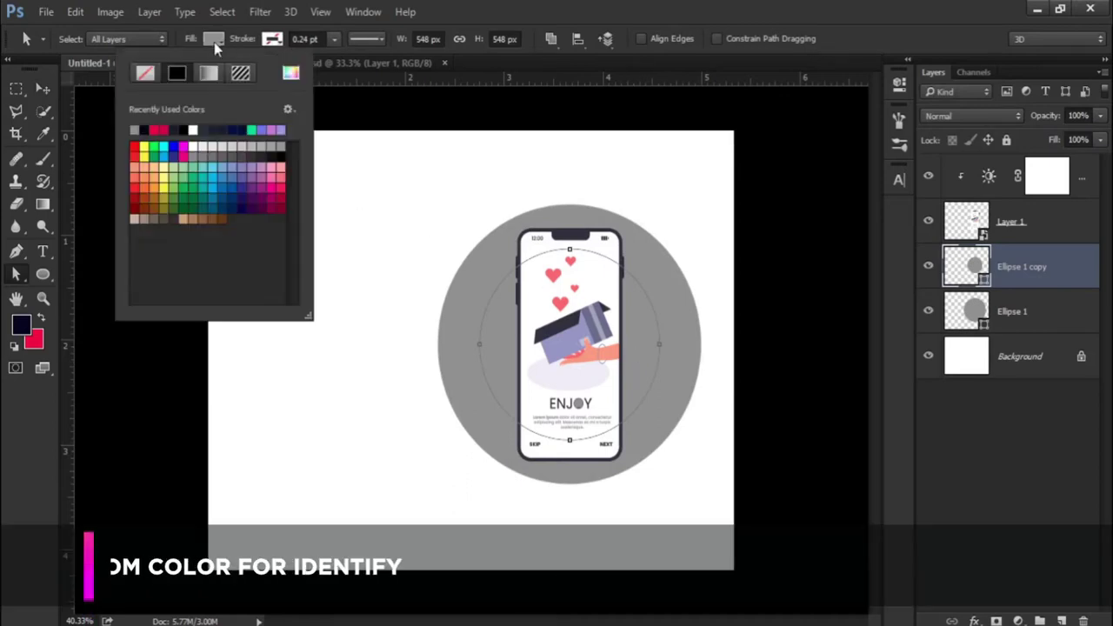
{"action": "left_click", "coordinate": [150, 127]}
{"action": "left_click", "coordinate": [43, 89]}
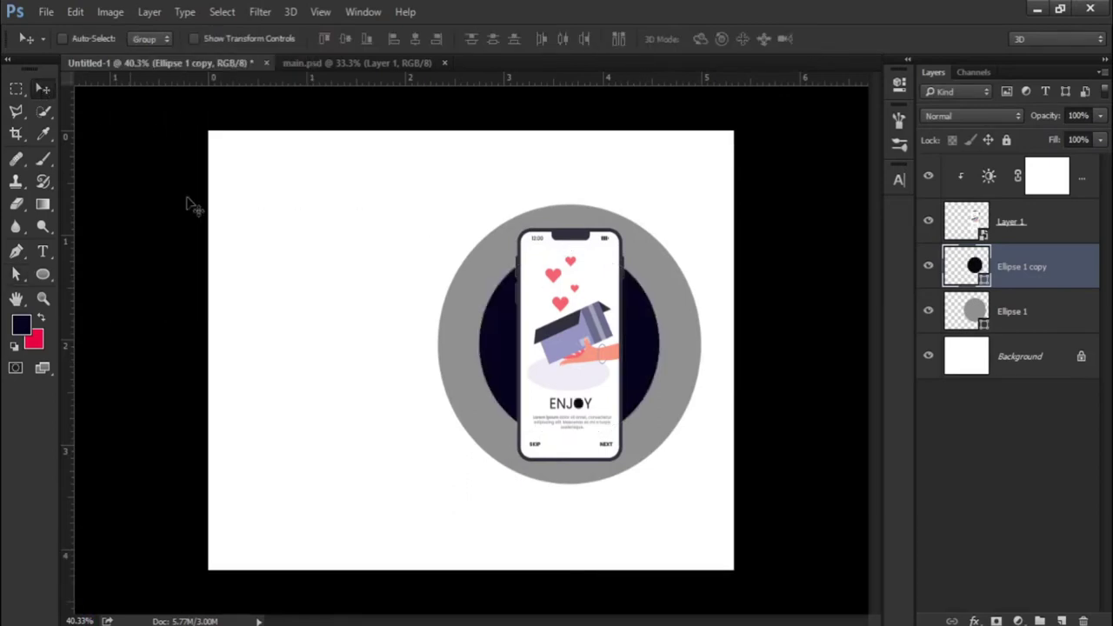
{"action": "left_click", "coordinate": [1030, 311]}
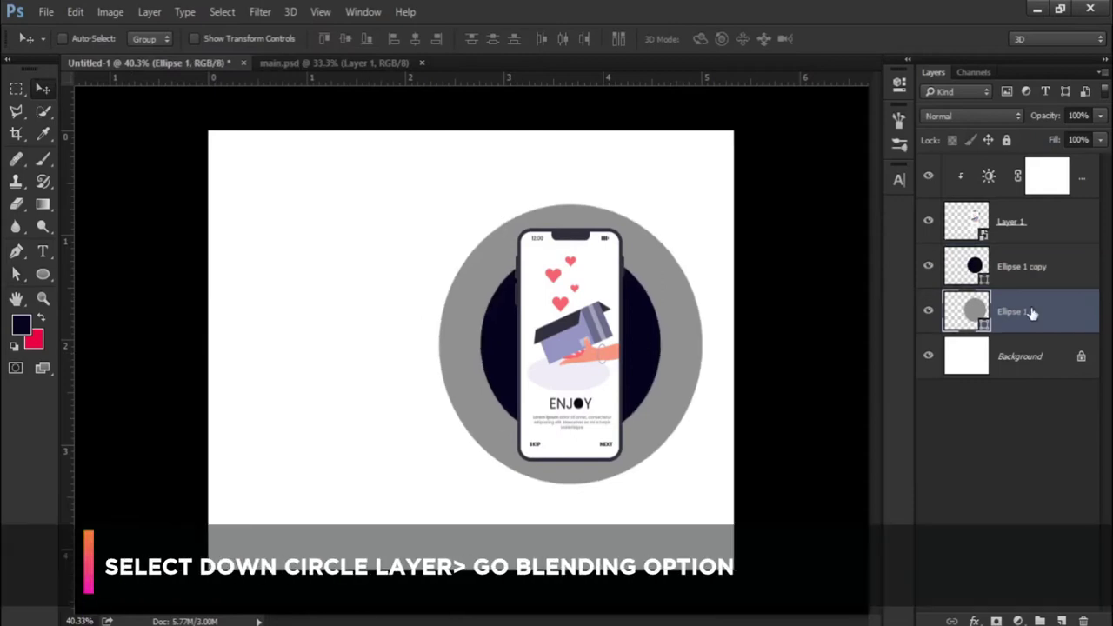
Give Ellipse 1 a pale pink #ffd2d3 Color Overlay and enable Drop Shadow.
{"action": "right_click", "coordinate": [1031, 310]}
{"action": "left_click", "coordinate": [775, 114]}
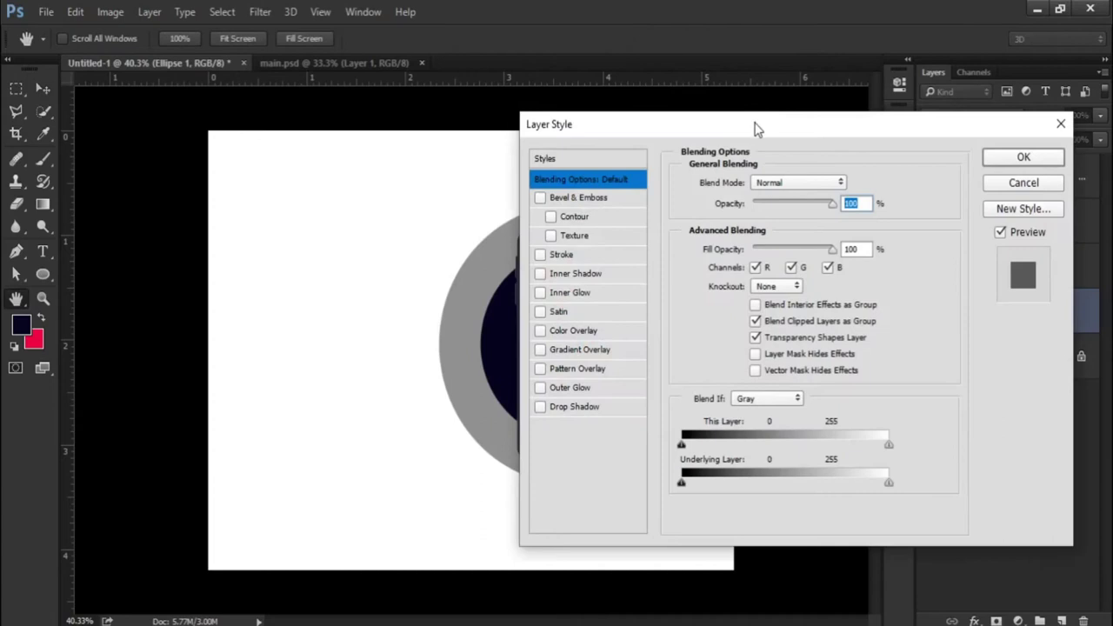
{"action": "left_click_drag", "start_coordinate": [775, 119], "coordinate": [850, 86]}
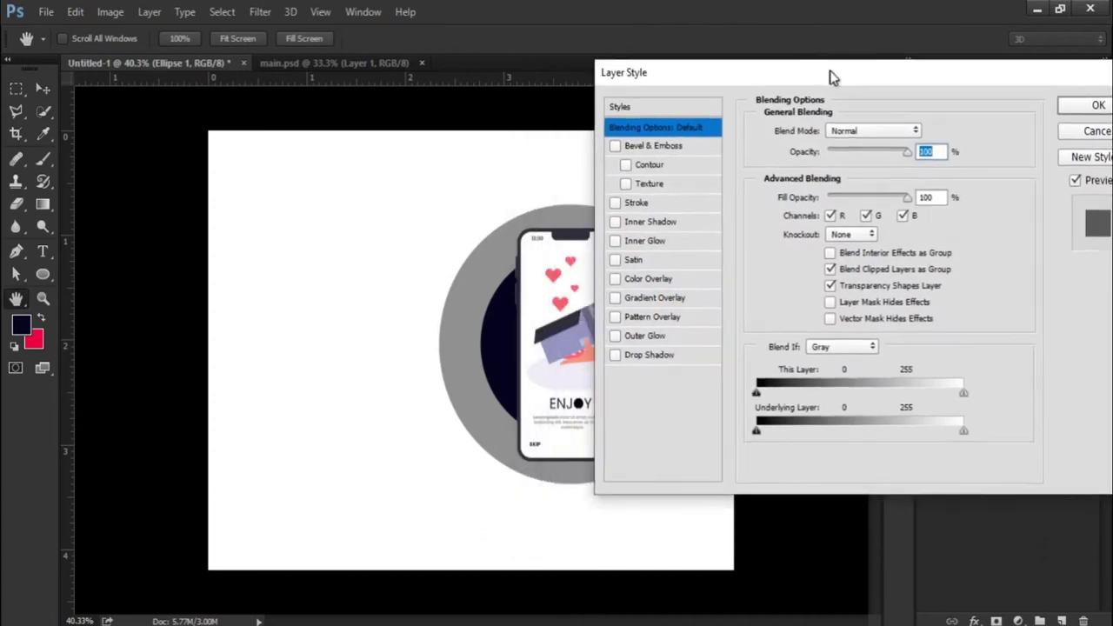
{"action": "left_click", "coordinate": [667, 279]}
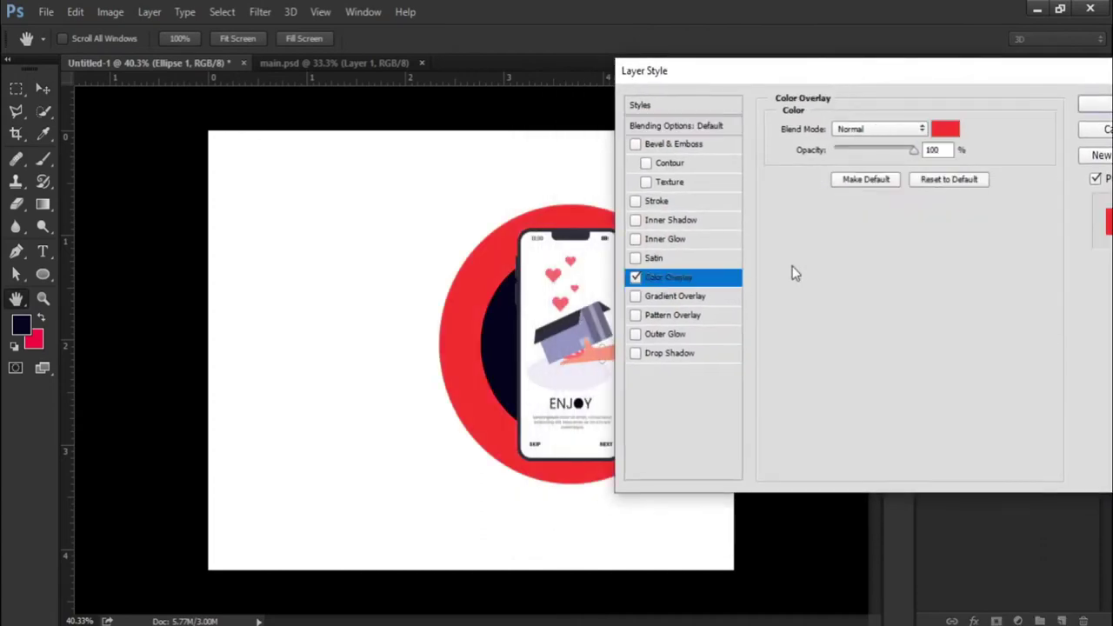
{"action": "left_click", "coordinate": [945, 129]}
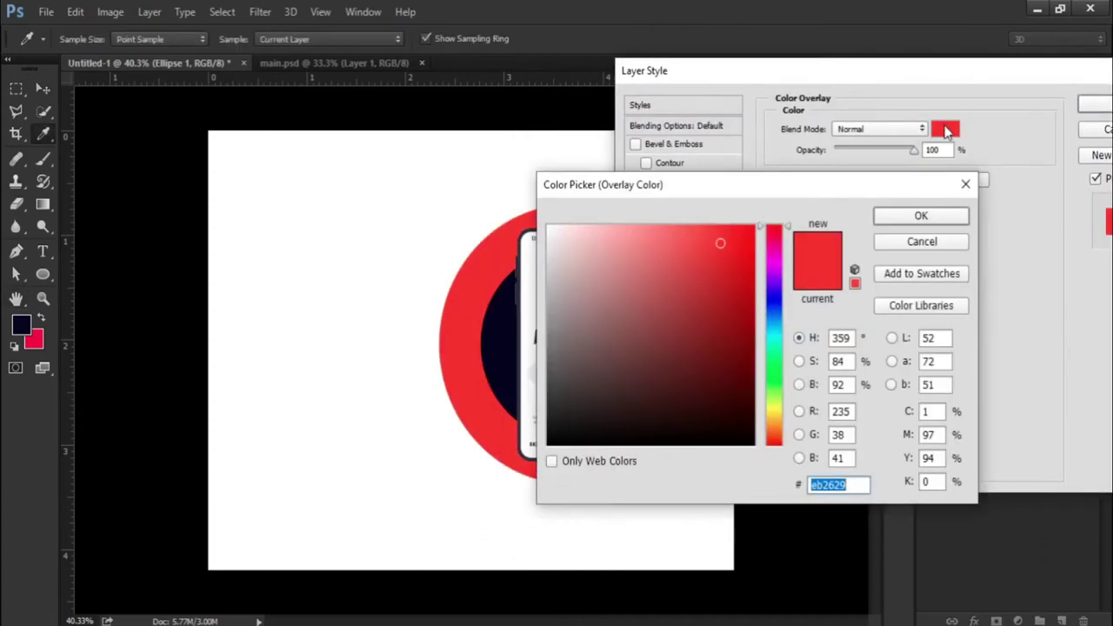
{"action": "left_click", "coordinate": [856, 487]}
{"action": "key", "text": "BackSpace"}
{"action": "key", "text": "BackSpace"}
{"action": "key", "text": "BackSpace"}
{"action": "key", "text": "BackSpace"}
{"action": "key", "text": "BackSpace"}
{"action": "key", "text": "BackSpace"}
{"action": "type", "text": "ff"}
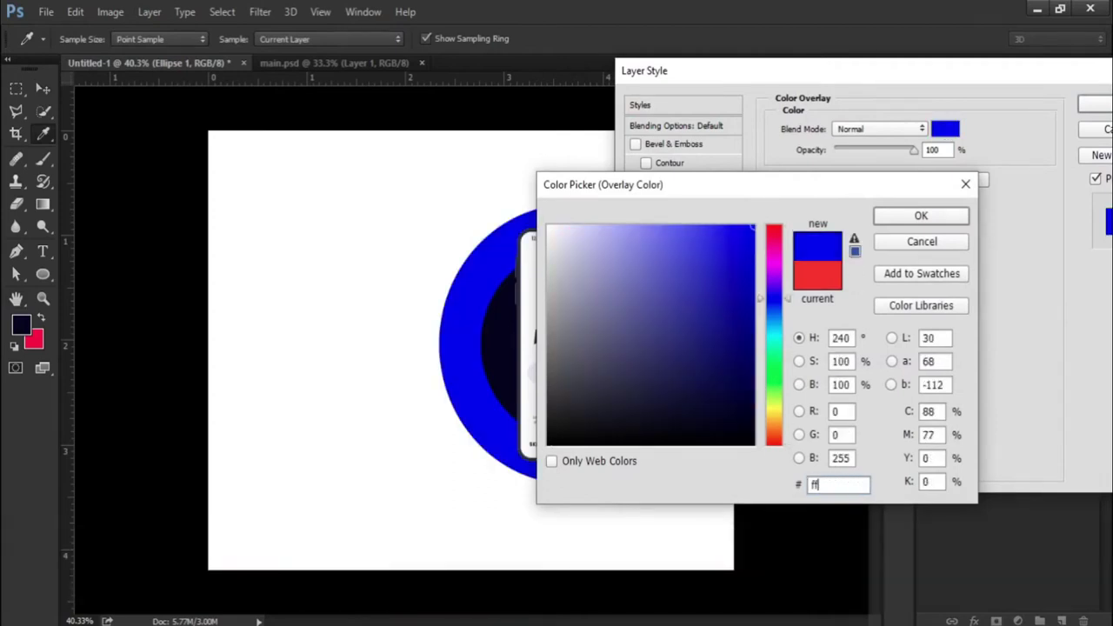
{"action": "type", "text": "d"}
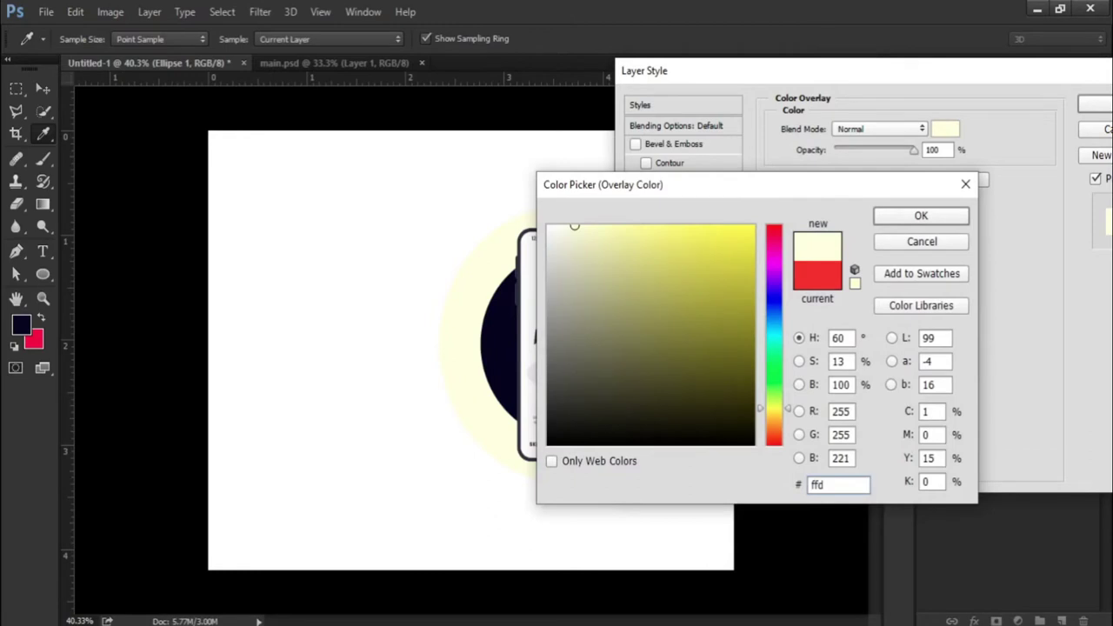
{"action": "type", "text": "2d3"}
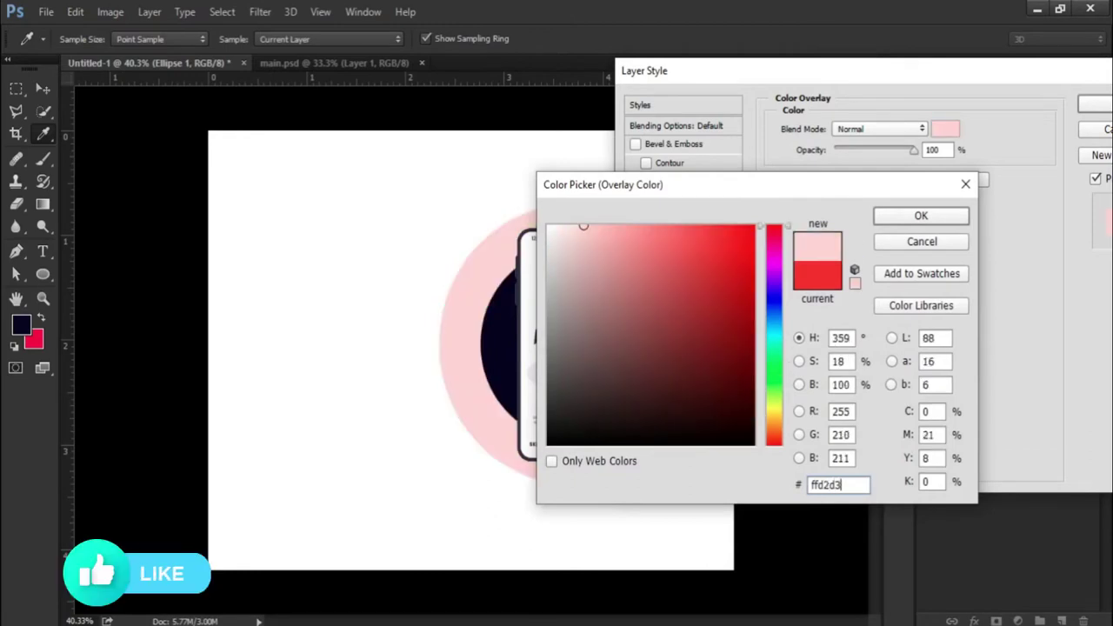
{"action": "left_click", "coordinate": [921, 217]}
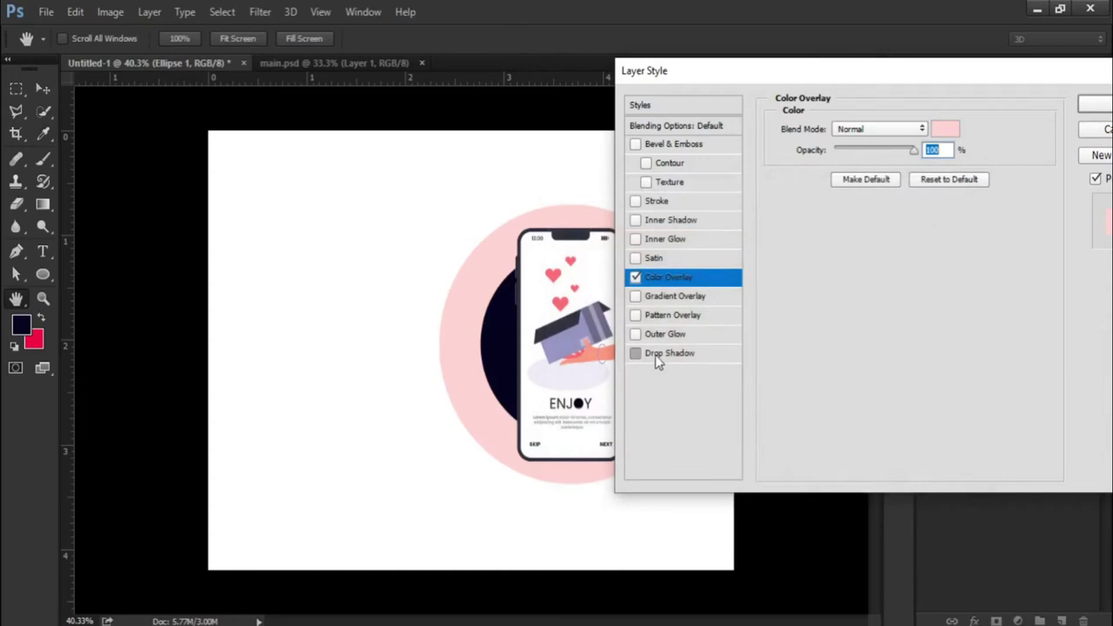
{"action": "left_click", "coordinate": [657, 356]}
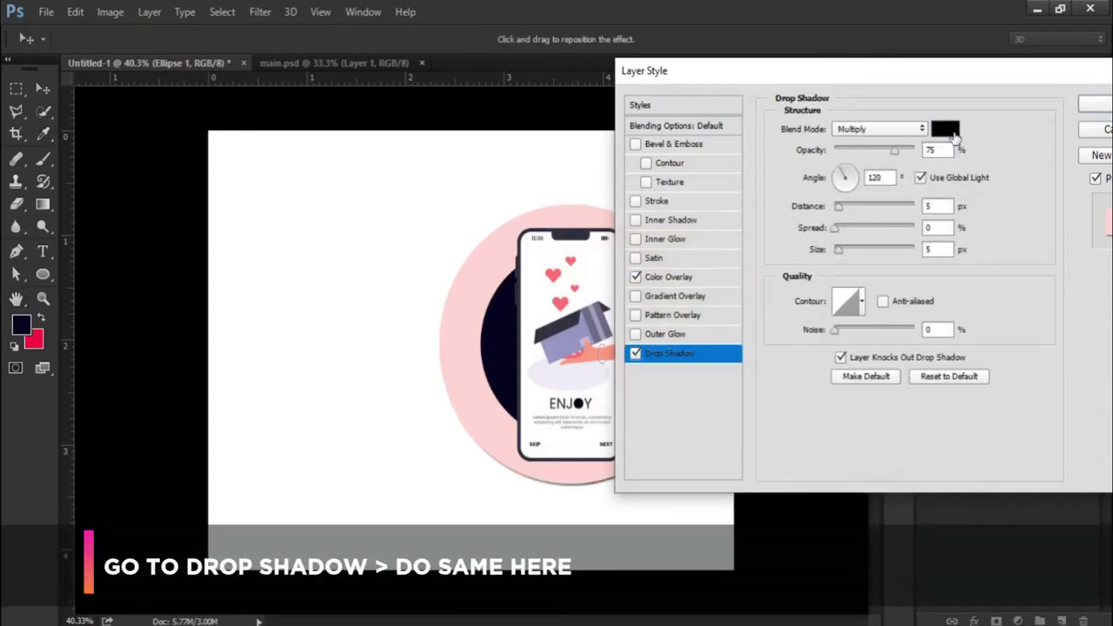
Set the drop shadow colour to light grey #e7e7e7.
{"action": "left_click", "coordinate": [946, 129]}
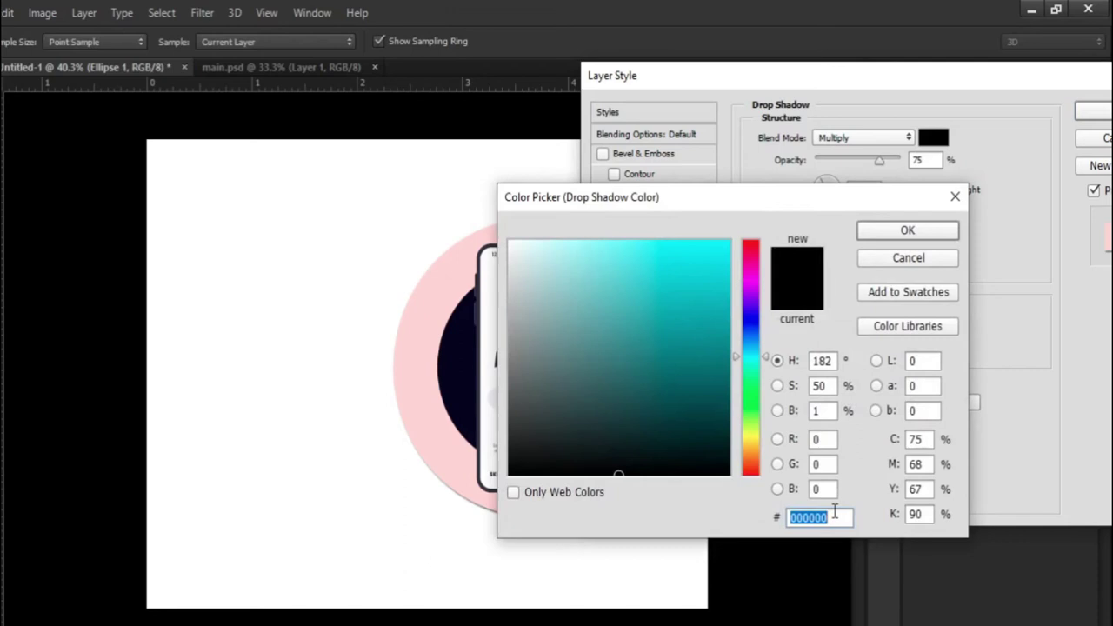
{"action": "key", "text": "BackSpace"}
{"action": "type", "text": "e"}
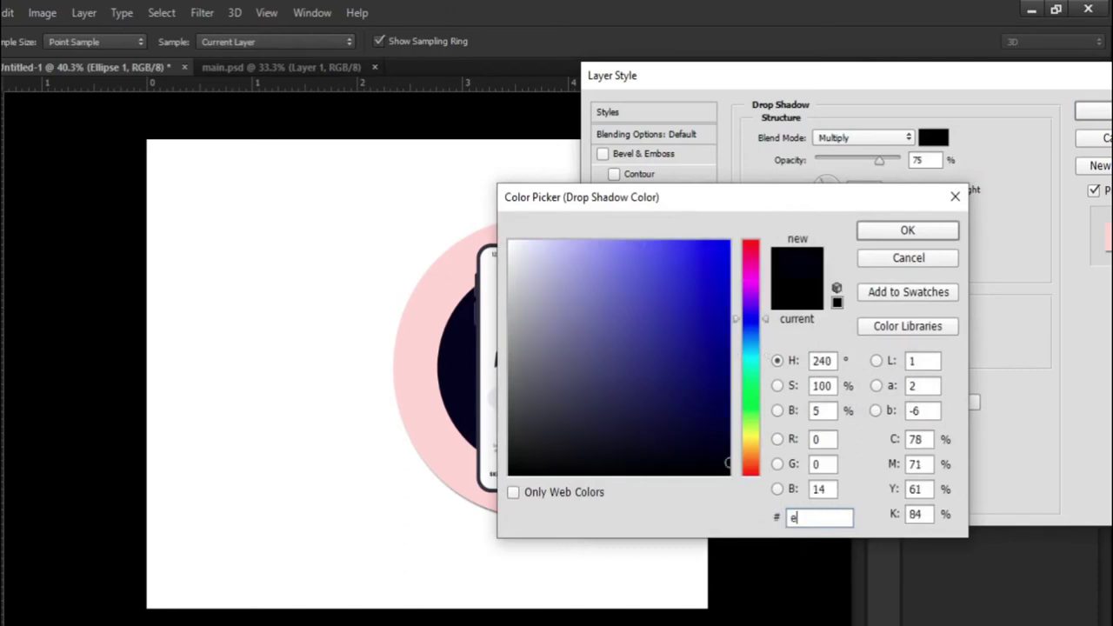
{"action": "type", "text": "7"}
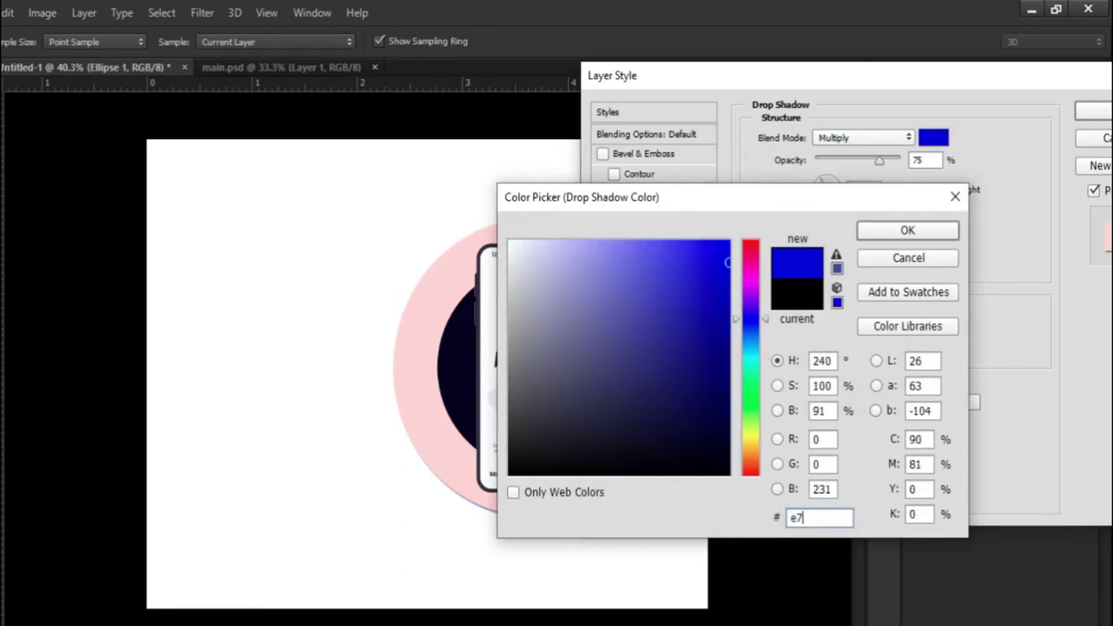
{"action": "type", "text": "e7e"}
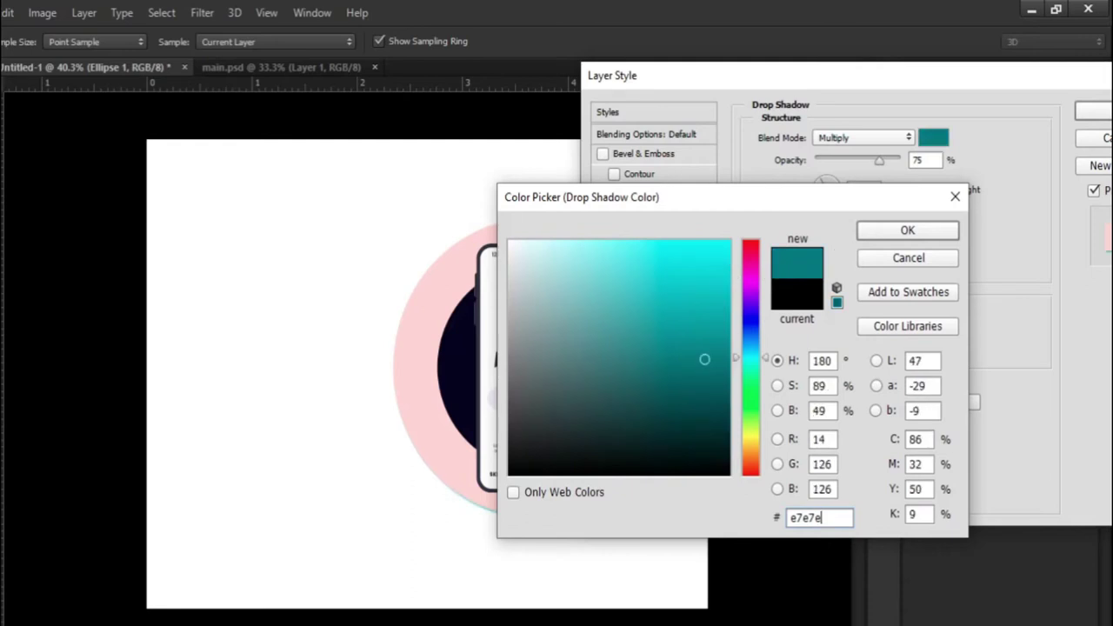
{"action": "type", "text": "7"}
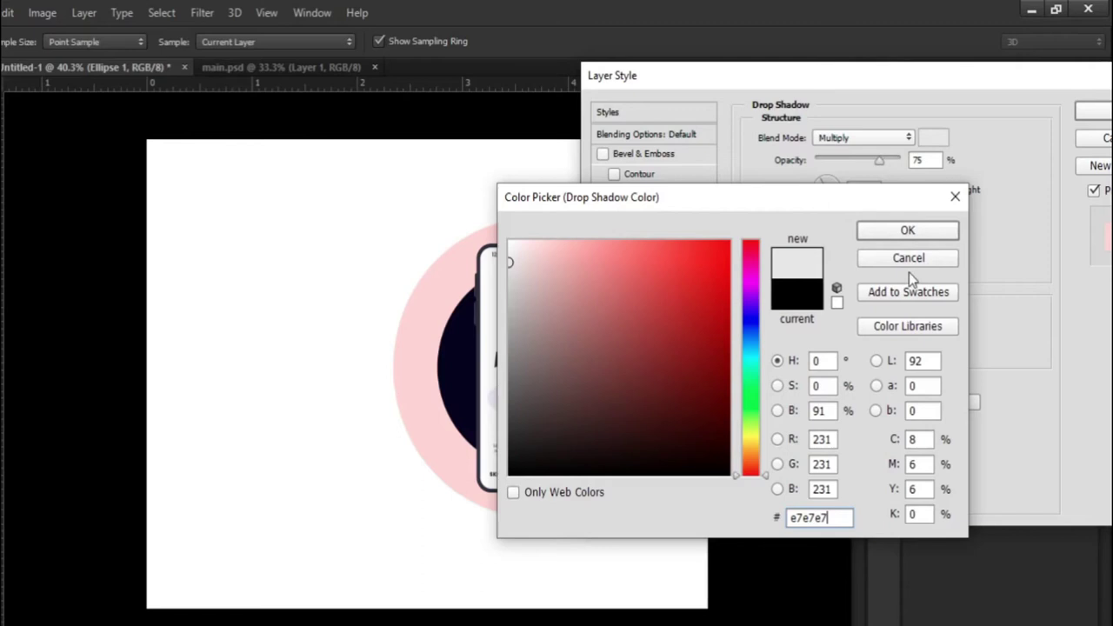
Set the drop shadow to Distance 7 px, Spread 8%, Size 43 px and apply the style.
{"action": "left_click", "coordinate": [907, 232]}
{"action": "double_click", "coordinate": [916, 218]}
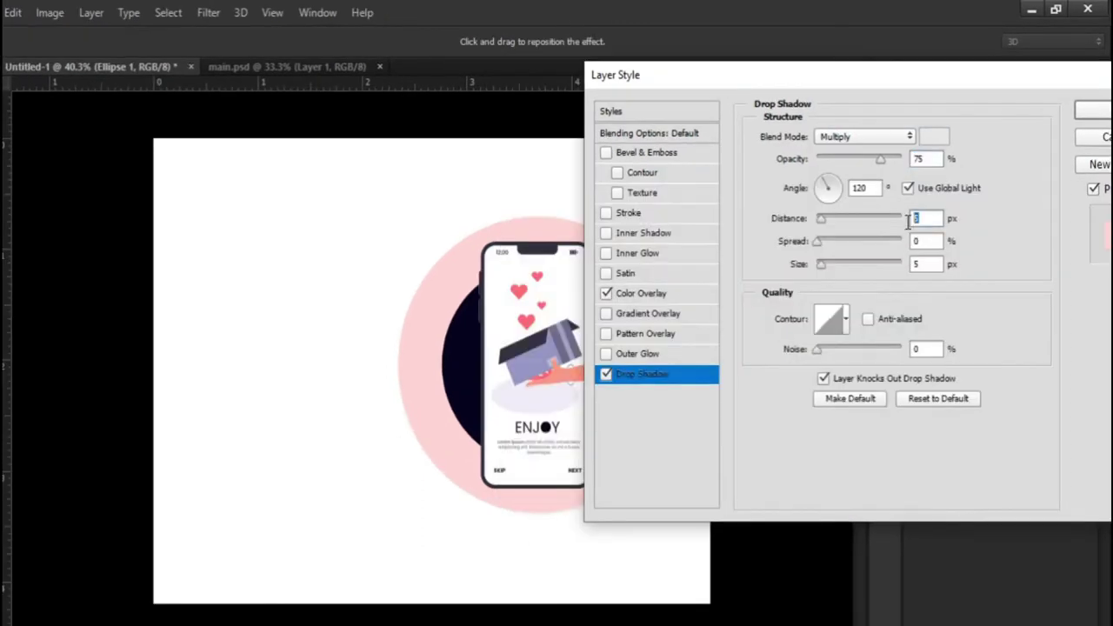
{"action": "type", "text": "7"}
{"action": "type", "text": "43"}
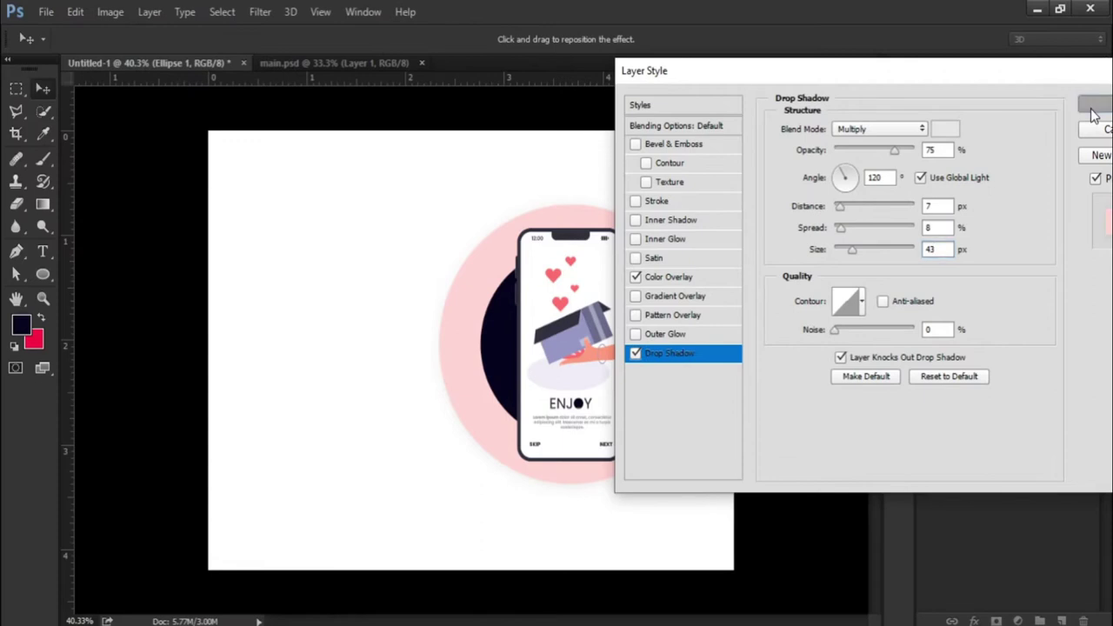
{"action": "left_click", "coordinate": [1093, 113]}
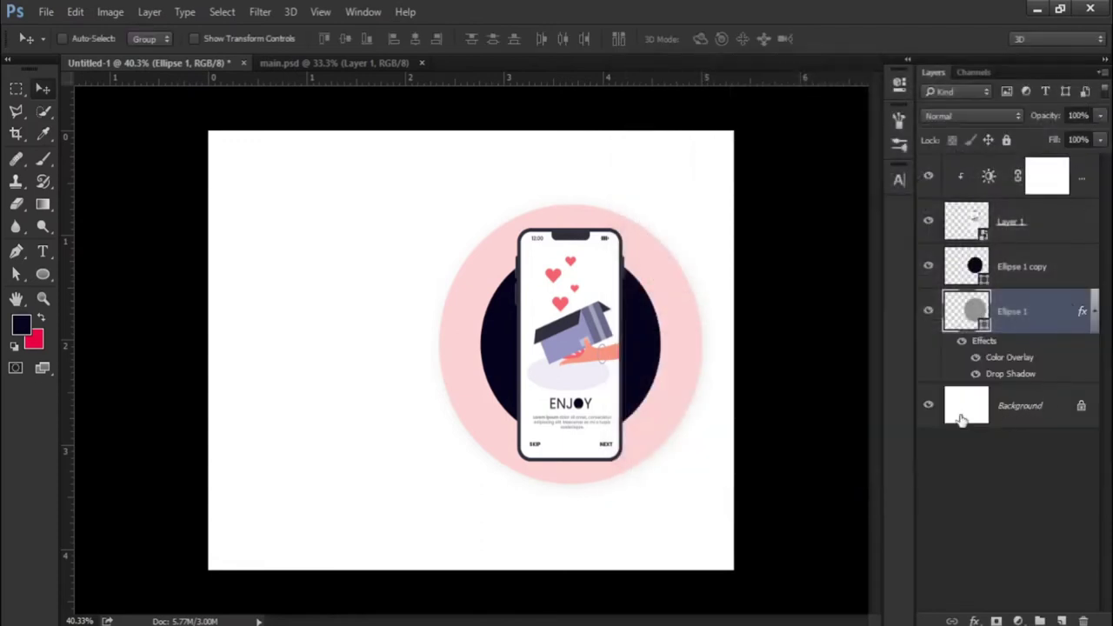
Give the inner Ellipse 1 copy circle a pale blue #e2f1ff Color Overlay at 100%.
{"action": "left_click", "coordinate": [1027, 275]}
{"action": "right_click", "coordinate": [1027, 275]}
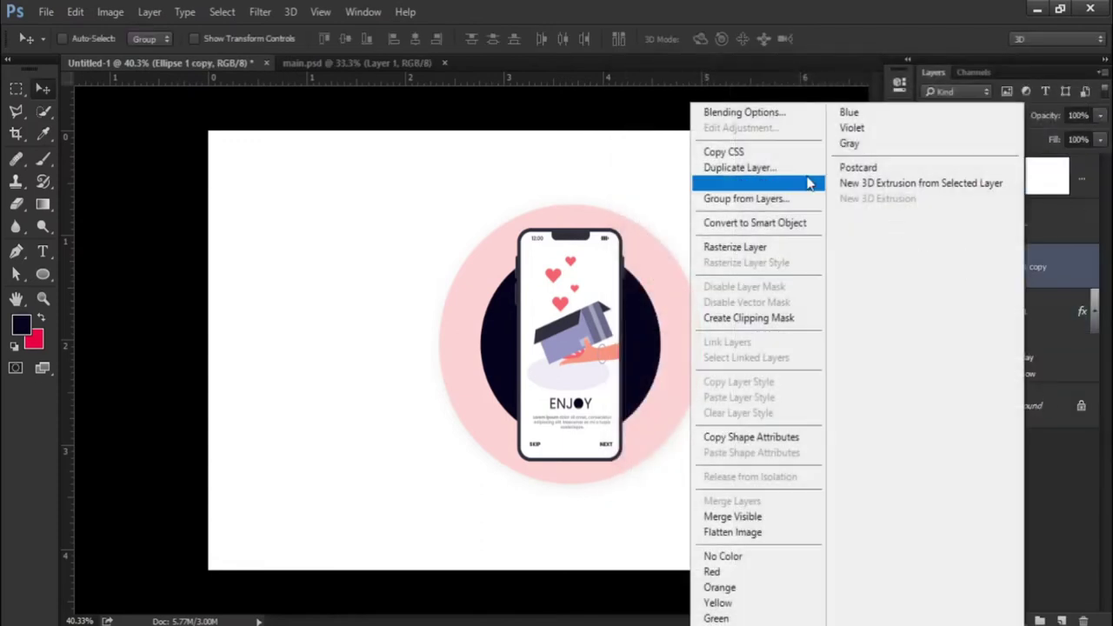
{"action": "left_click", "coordinate": [761, 113]}
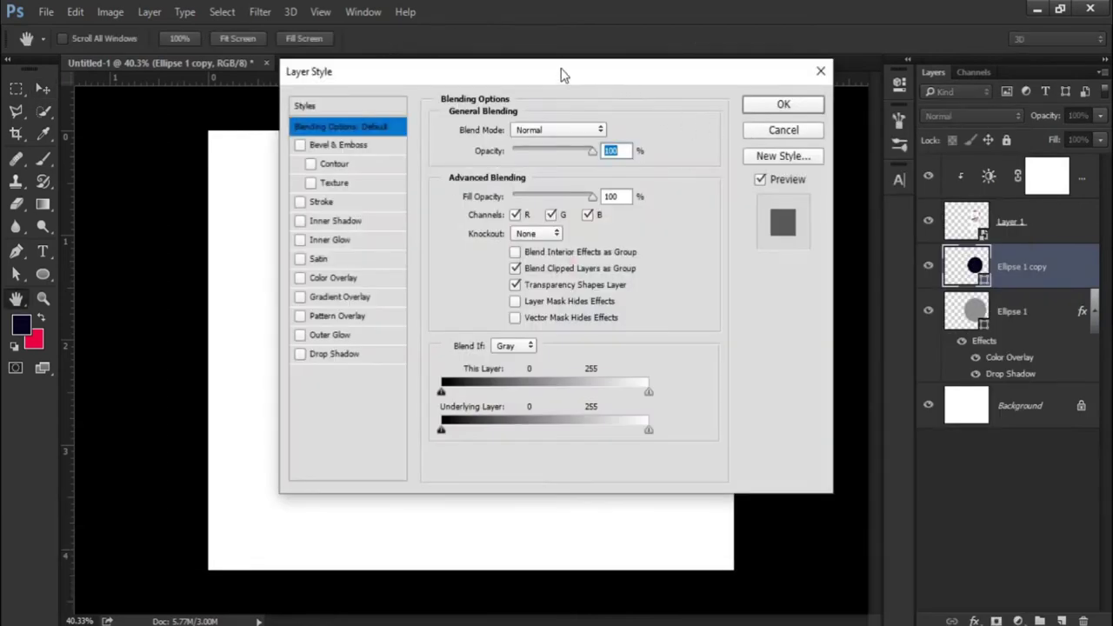
{"action": "left_click_drag", "start_coordinate": [559, 70], "coordinate": [954, 117]}
{"action": "left_click", "coordinate": [723, 321]}
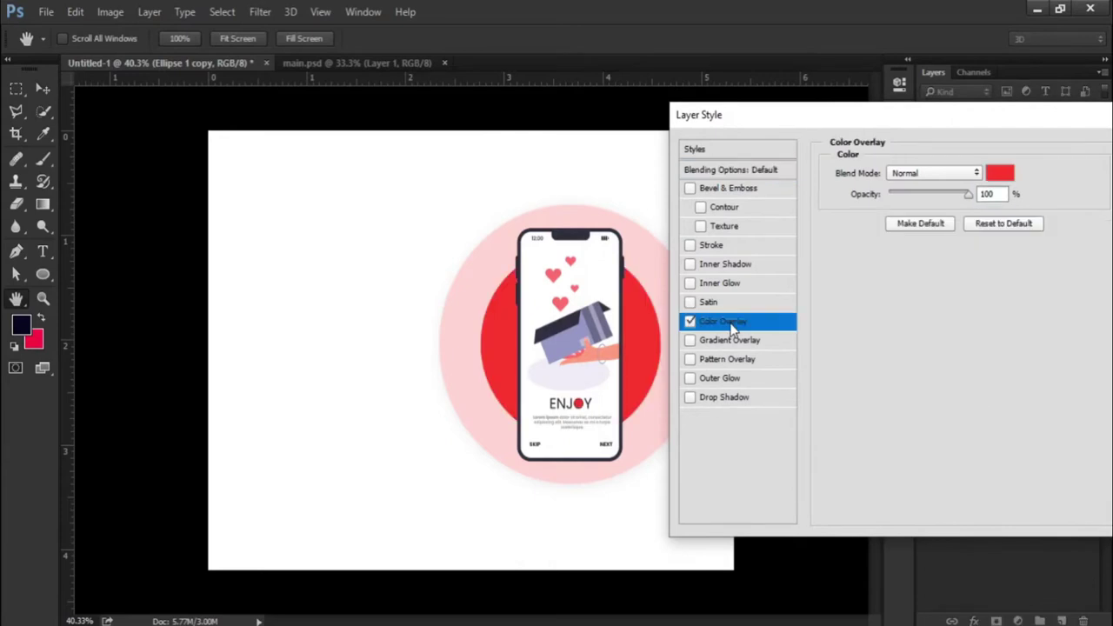
{"action": "left_click", "coordinate": [1000, 174]}
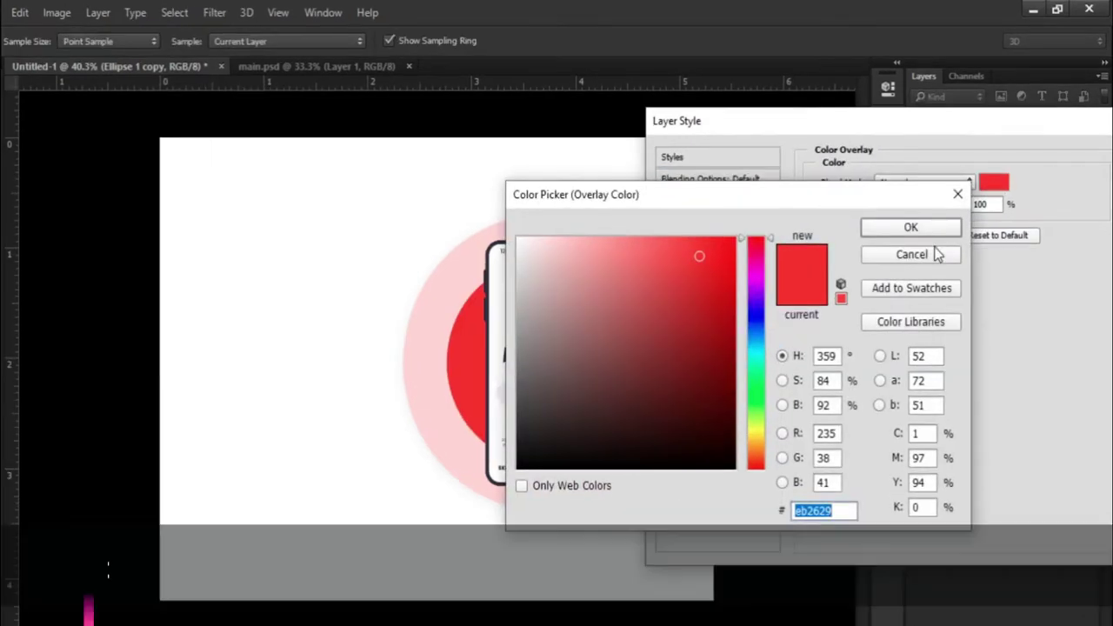
{"action": "type", "text": "e"}
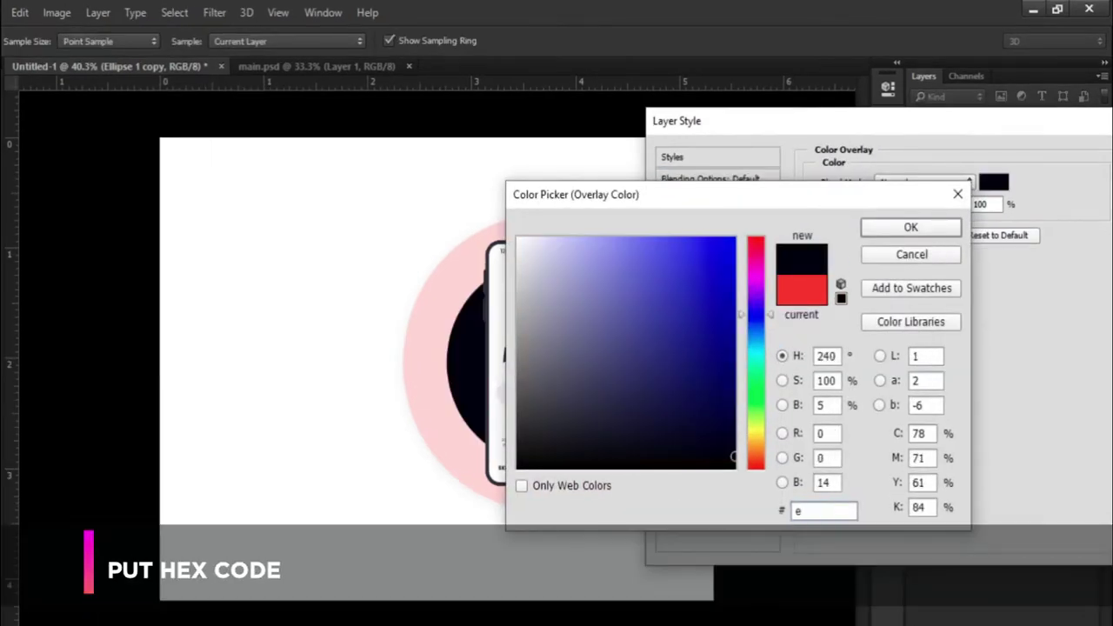
{"action": "type", "text": "2f"}
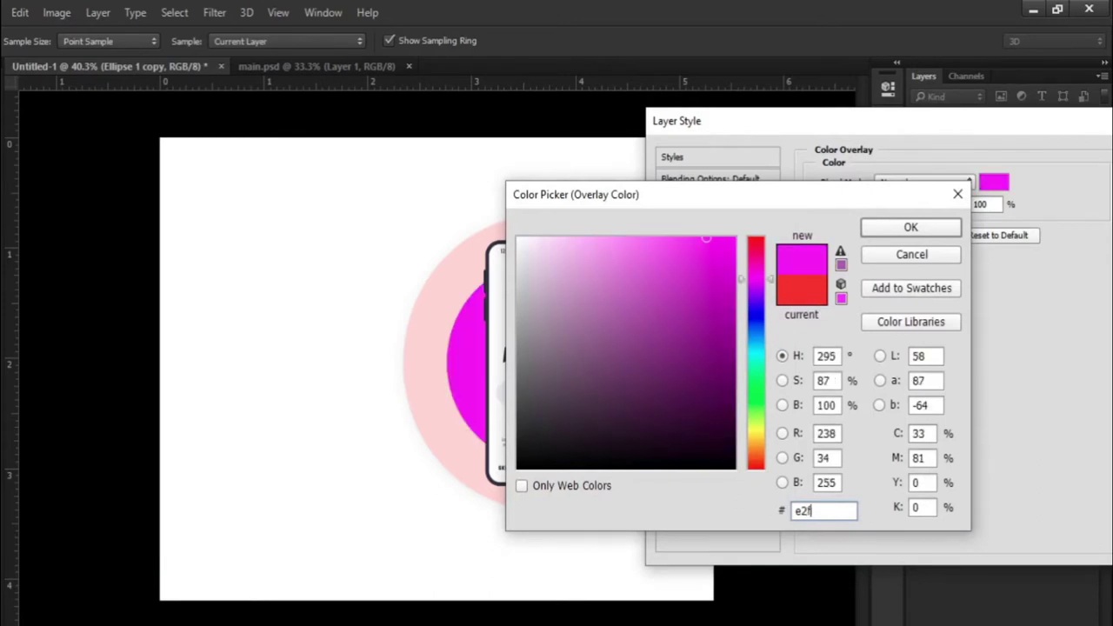
{"action": "type", "text": "1f"}
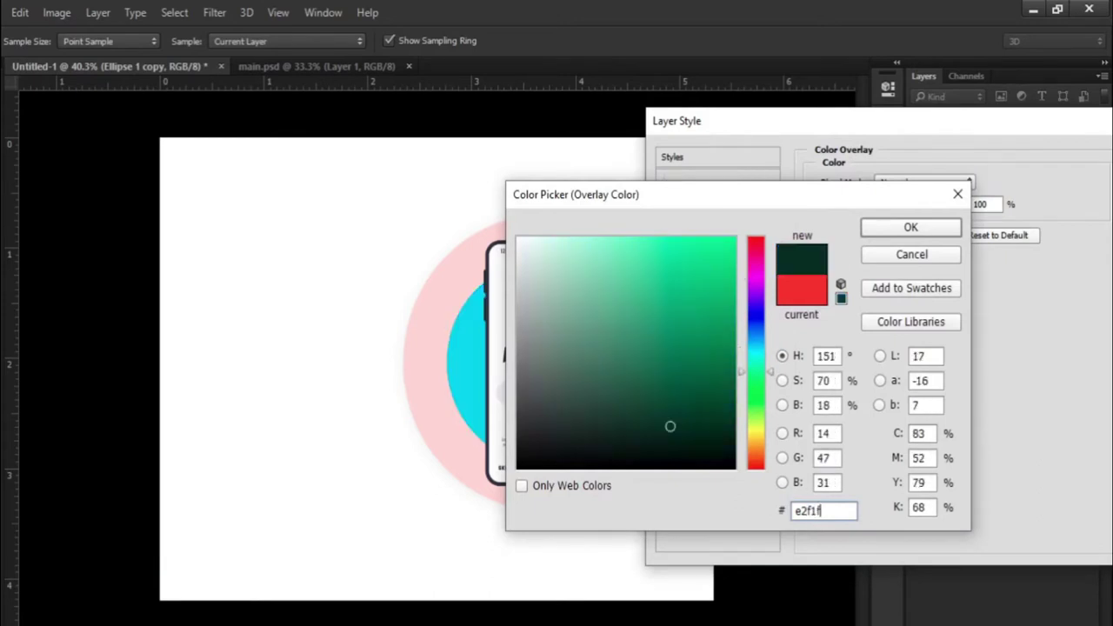
{"action": "type", "text": "f"}
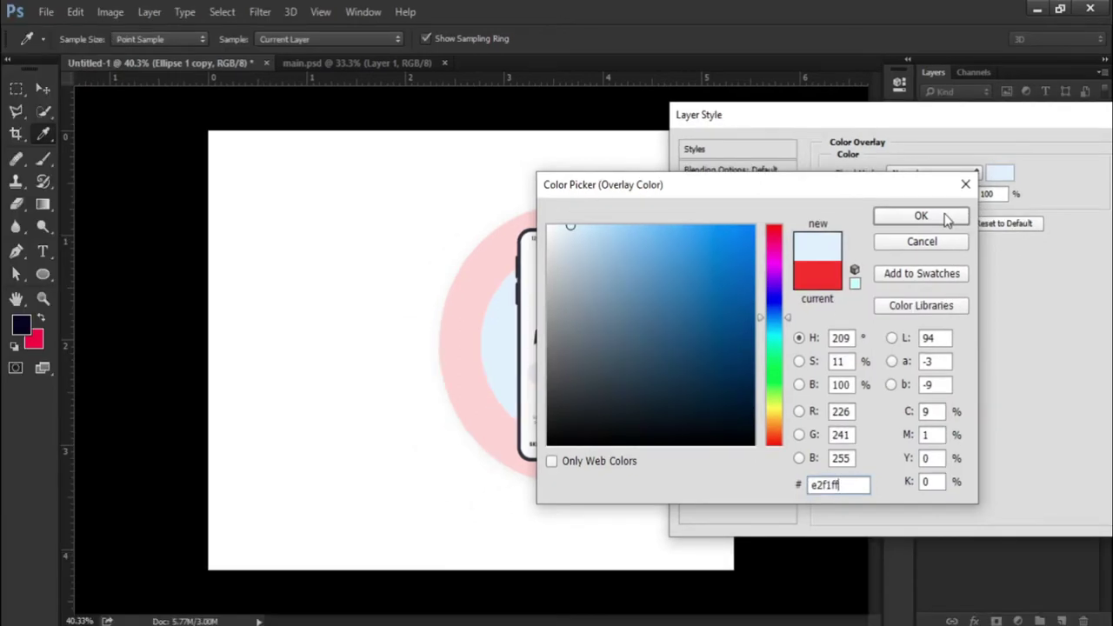
{"action": "left_click", "coordinate": [952, 220]}
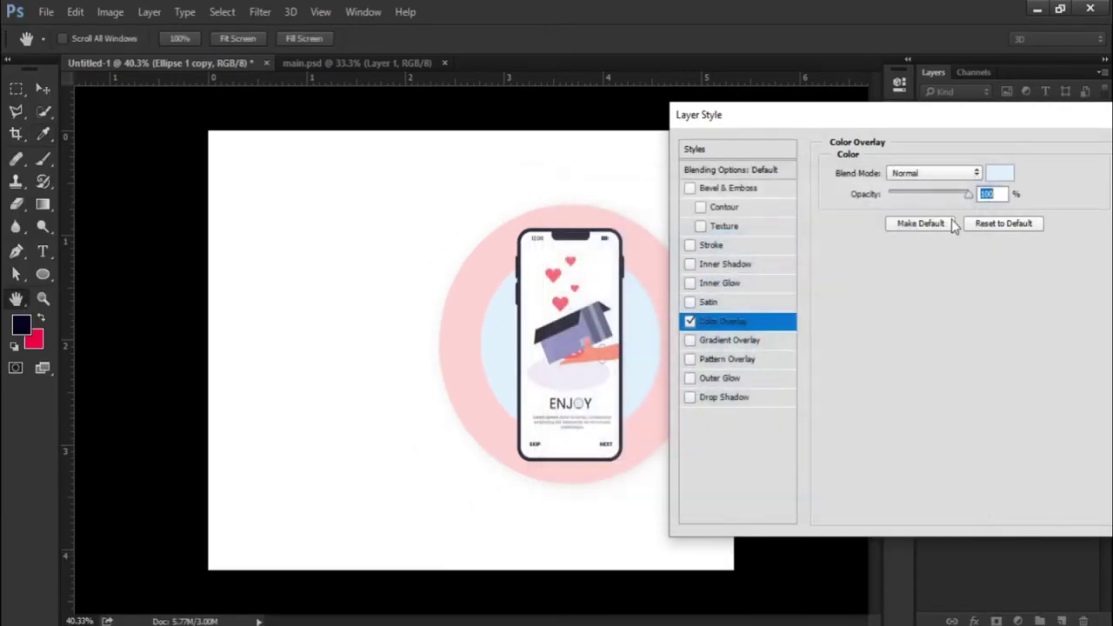
Give the inner circle a #bab9b9 drop shadow at 48% opacity, distance 13, spread 5, size 54.
{"action": "left_click", "coordinate": [724, 397]}
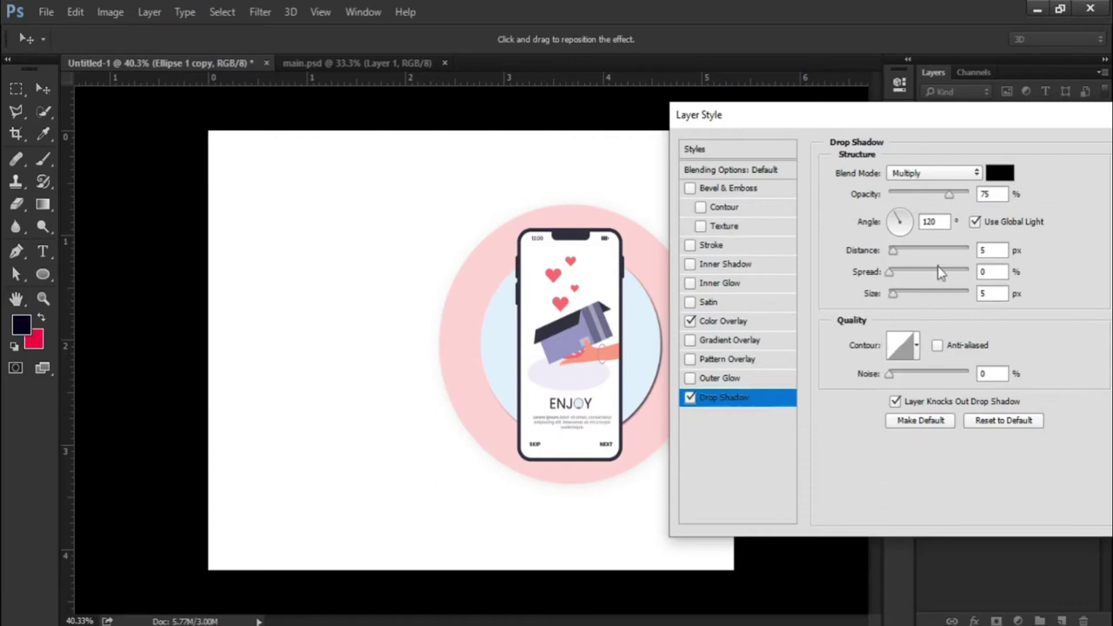
{"action": "left_click_drag", "start_coordinate": [949, 196], "coordinate": [927, 214]}
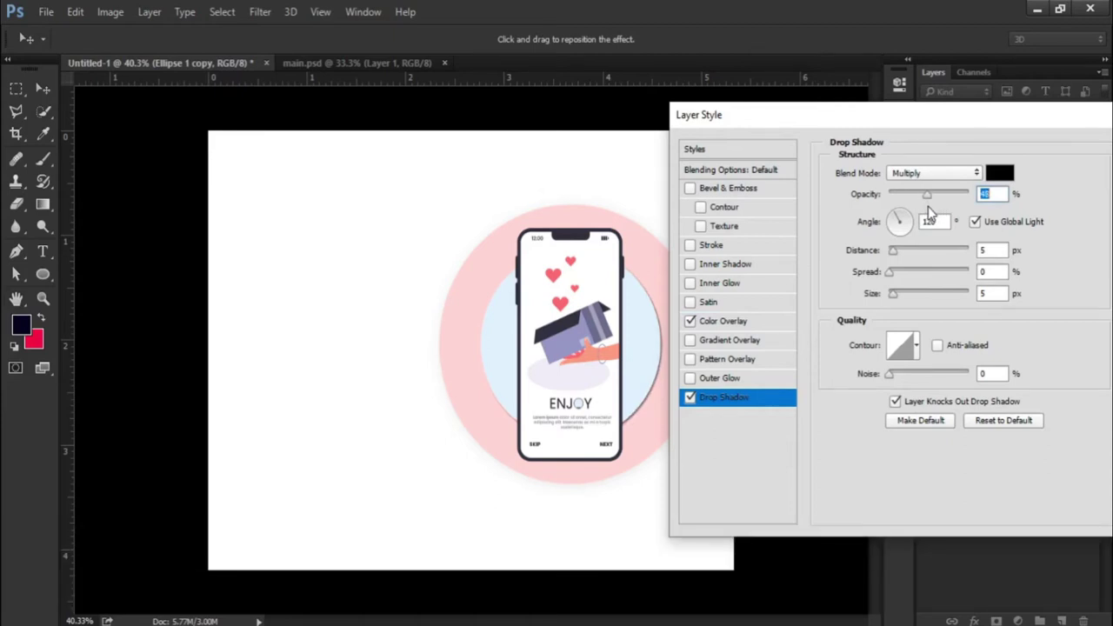
{"action": "left_click", "coordinate": [992, 173]}
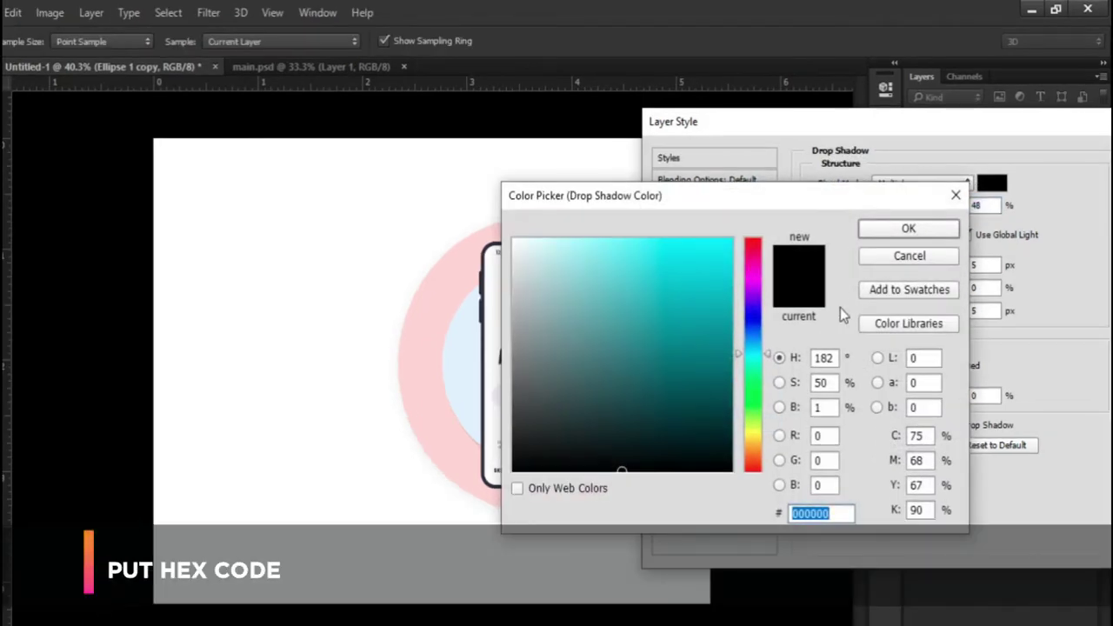
{"action": "type", "text": "ba"}
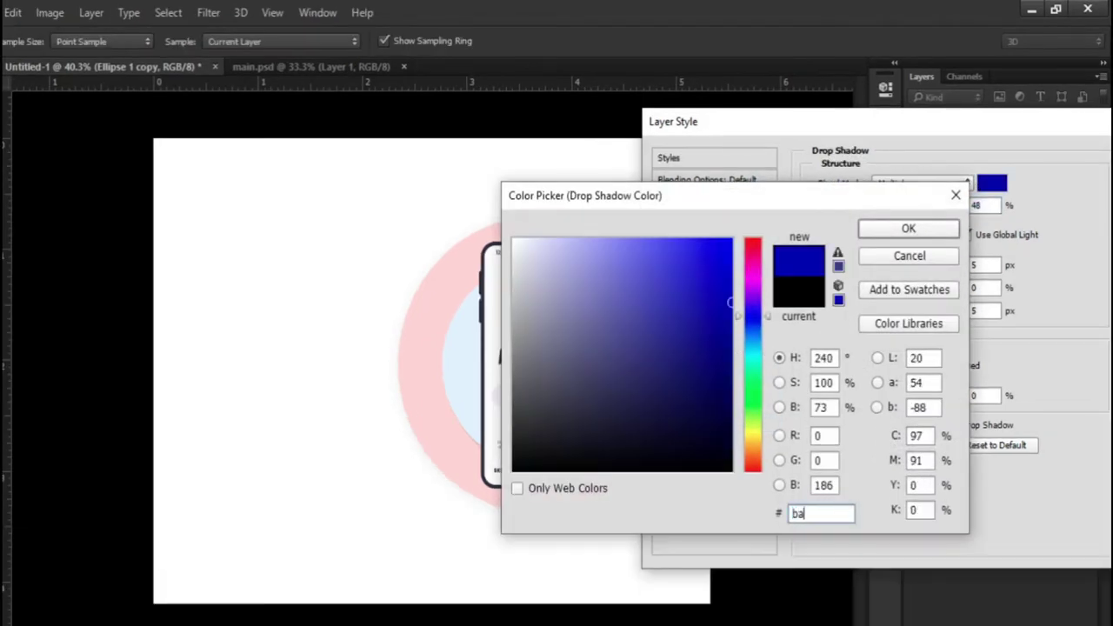
{"action": "type", "text": "b9"}
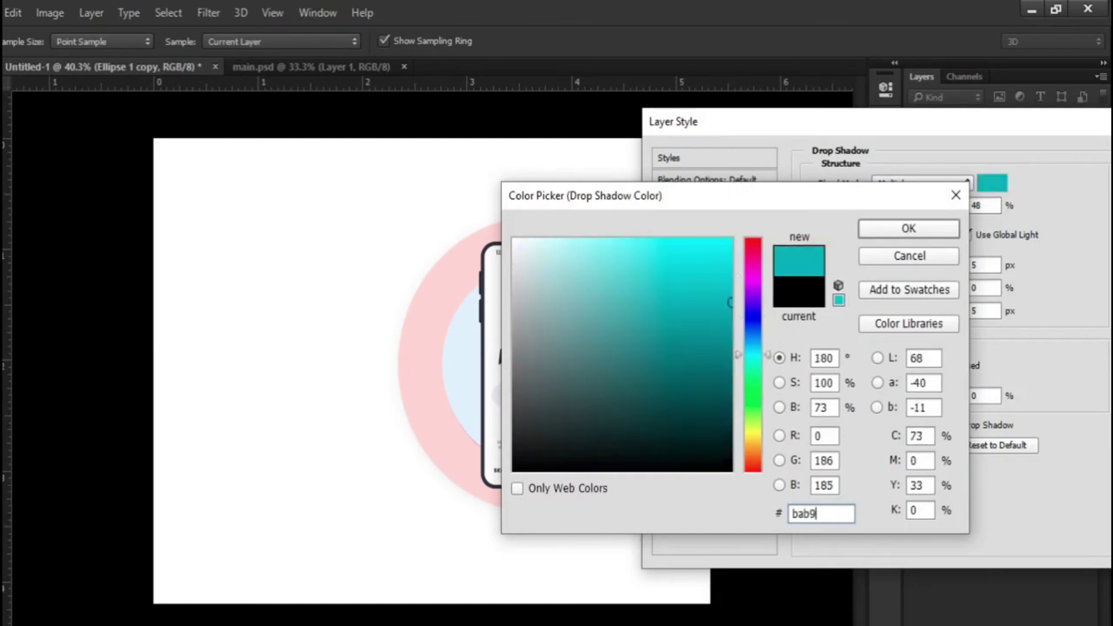
{"action": "type", "text": "b9"}
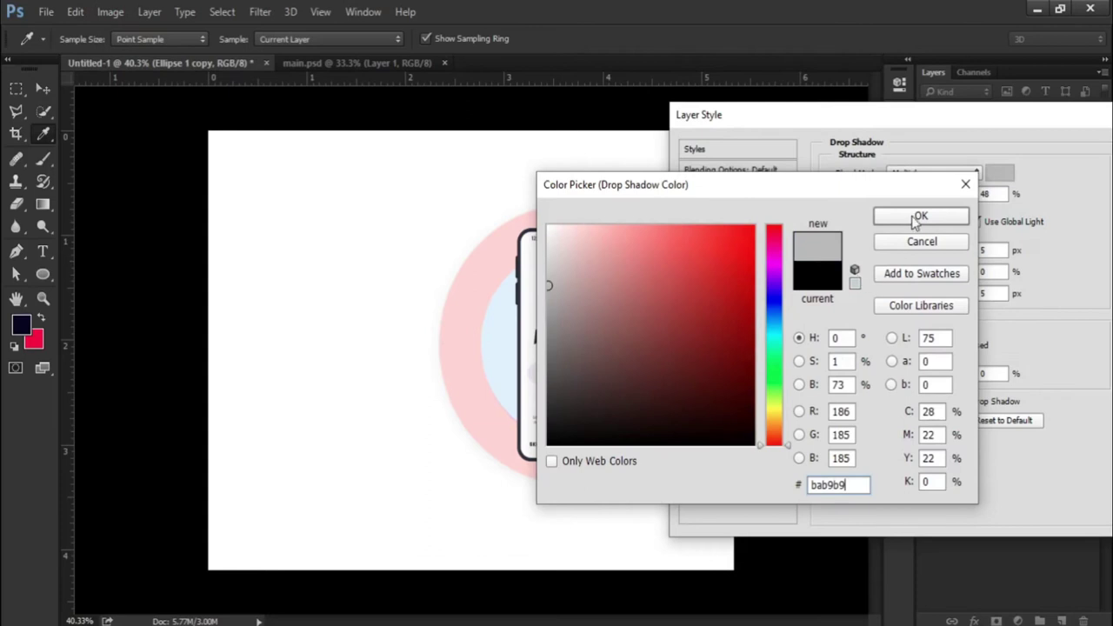
{"action": "left_click", "coordinate": [914, 223]}
{"action": "left_click", "coordinate": [990, 253]}
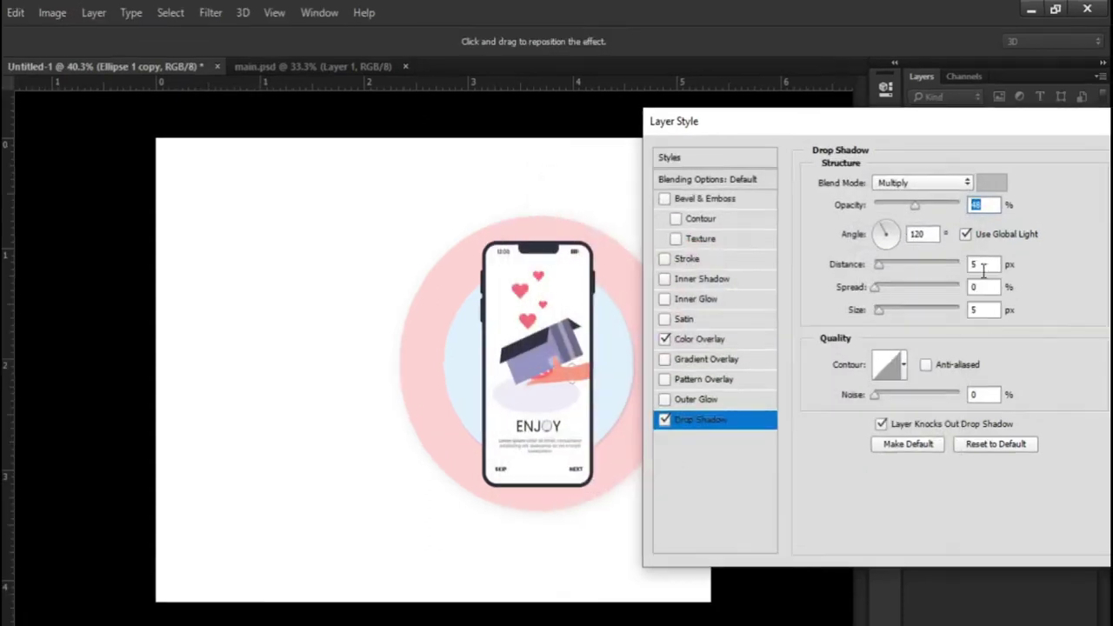
{"action": "key", "text": "BackSpace"}
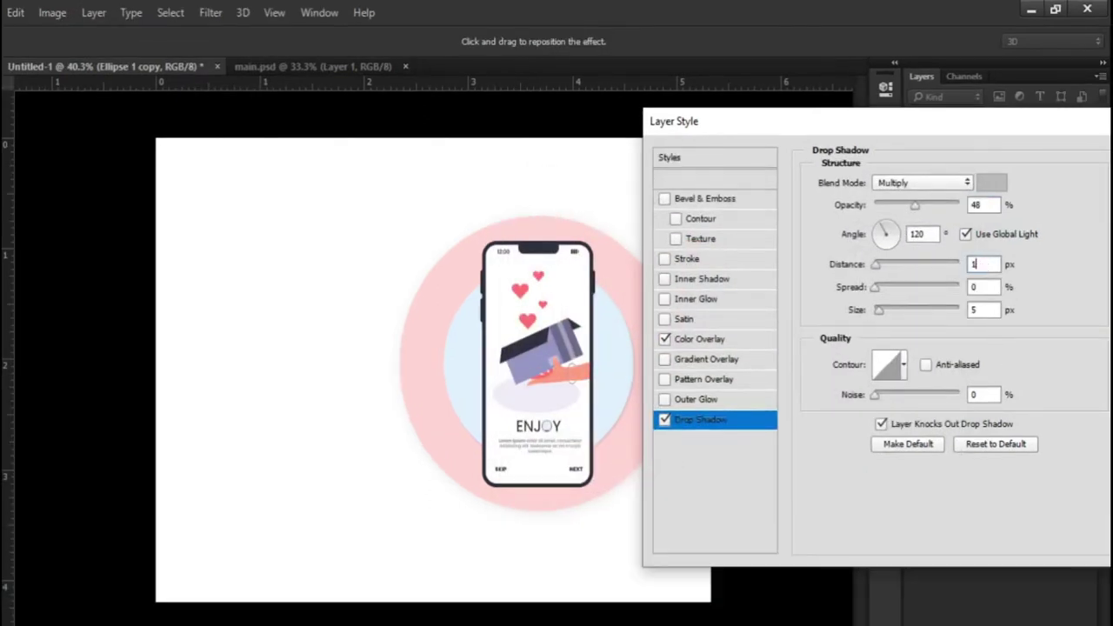
{"action": "type", "text": "13"}
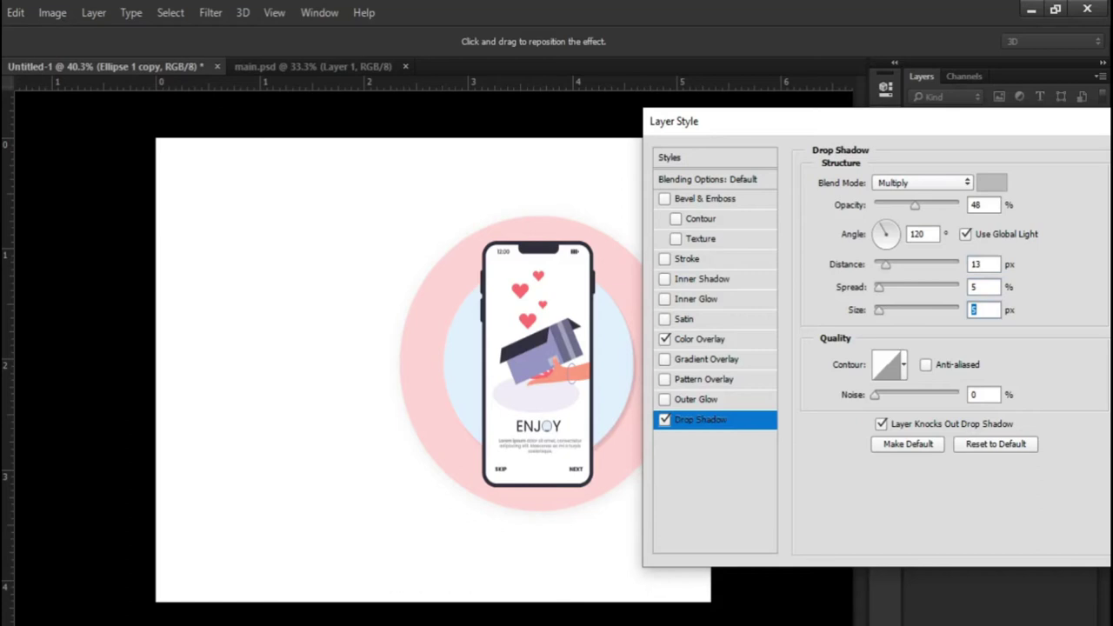
{"action": "type", "text": "54"}
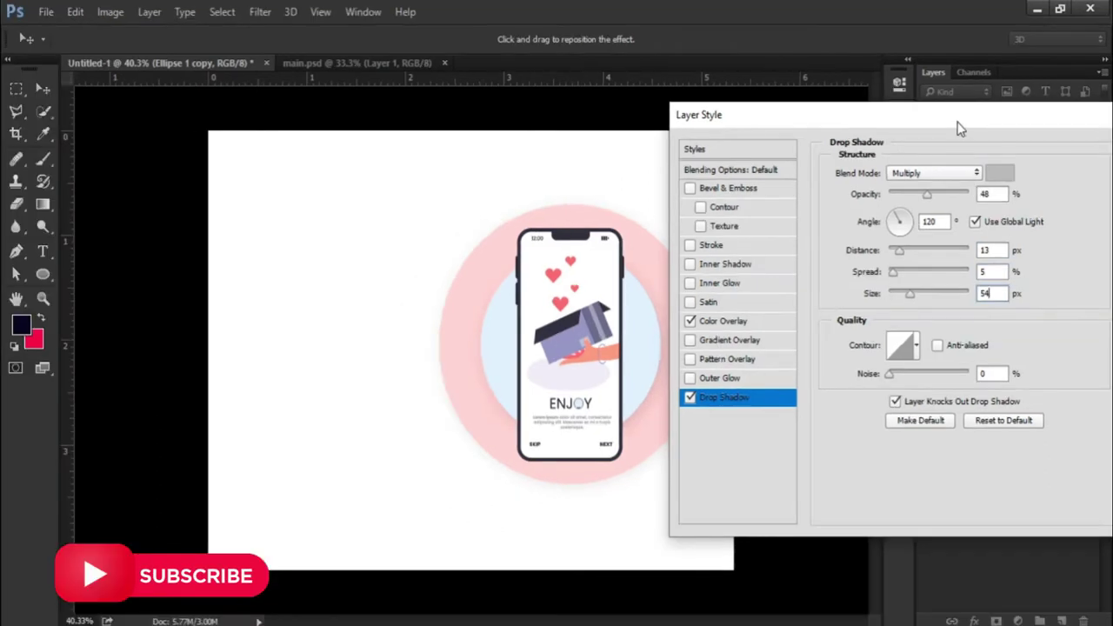
{"action": "left_click_drag", "start_coordinate": [959, 124], "coordinate": [802, 126]}
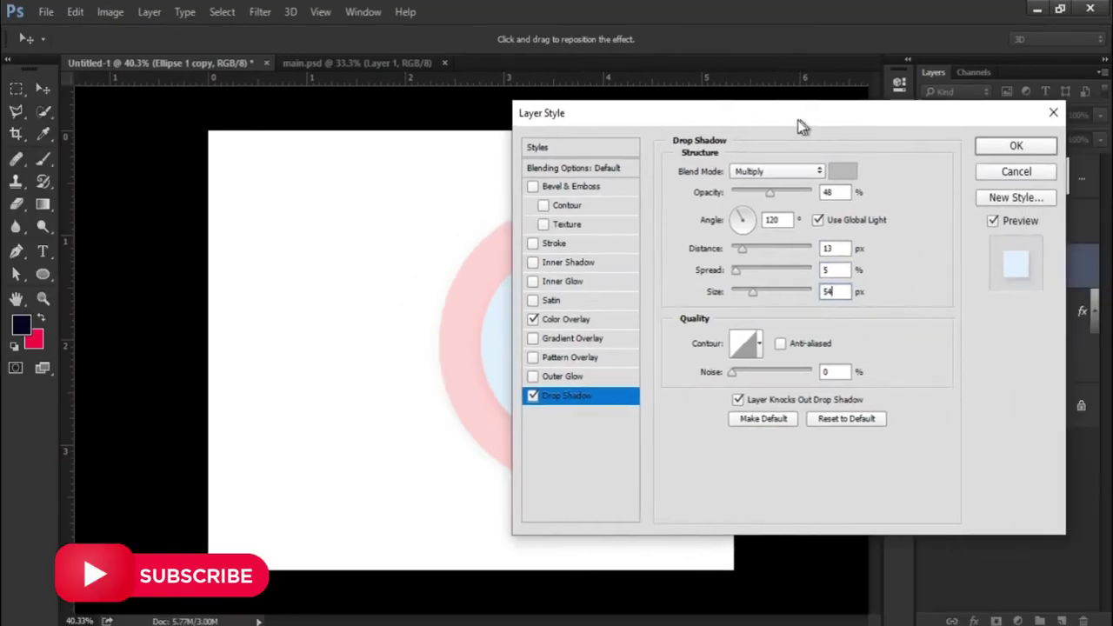
{"action": "left_click", "coordinate": [992, 144]}
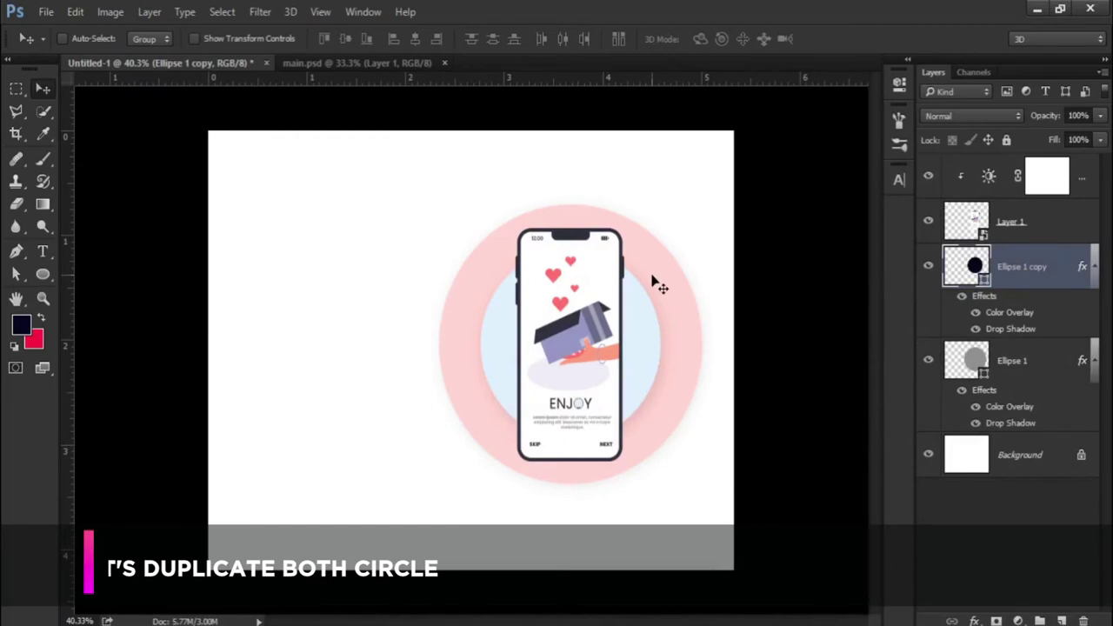
Duplicate both ellipse layers and move the copied pair to the canvas's lower-right corner.
{"action": "left_click", "coordinate": [1047, 369], "text": "shift"}
{"action": "left_click", "coordinate": [1095, 369]}
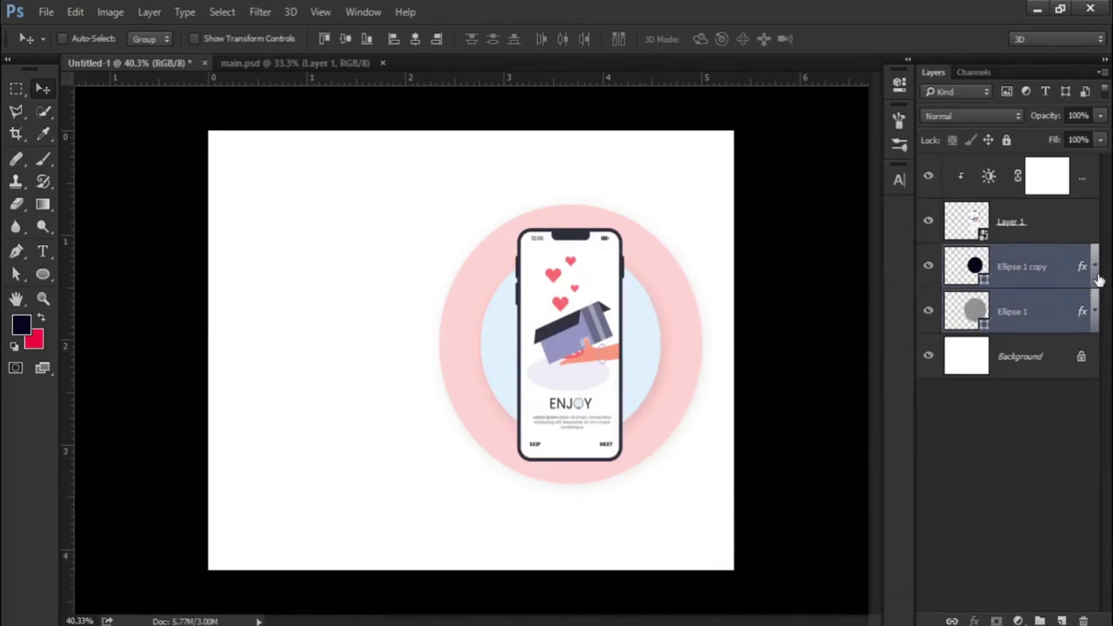
{"action": "key", "text": "ctrl+j"}
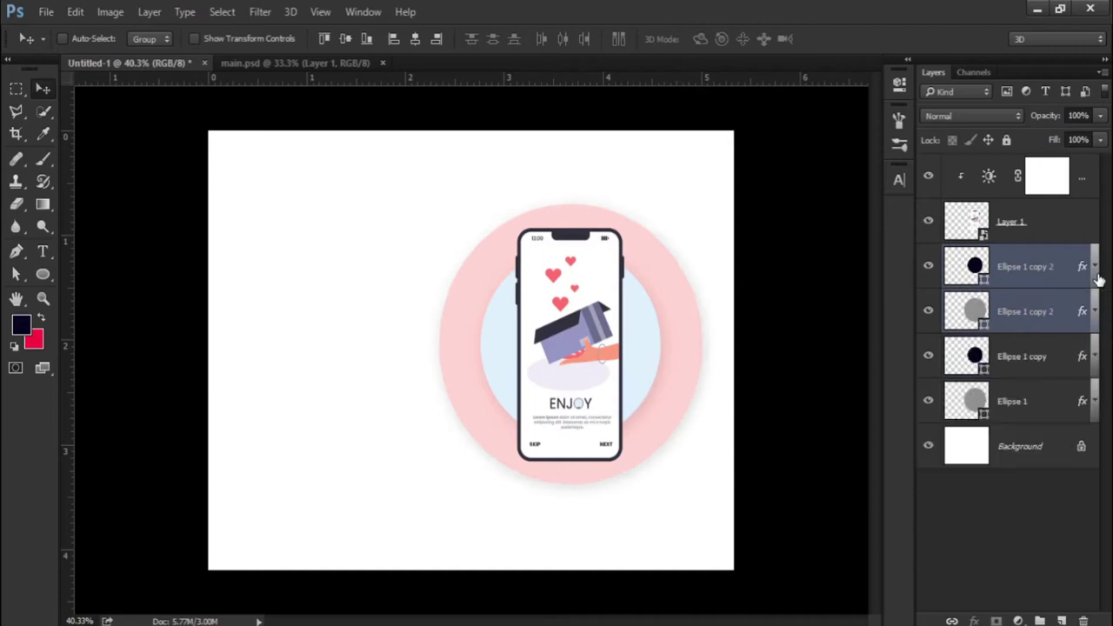
{"action": "left_click", "coordinate": [1027, 357]}
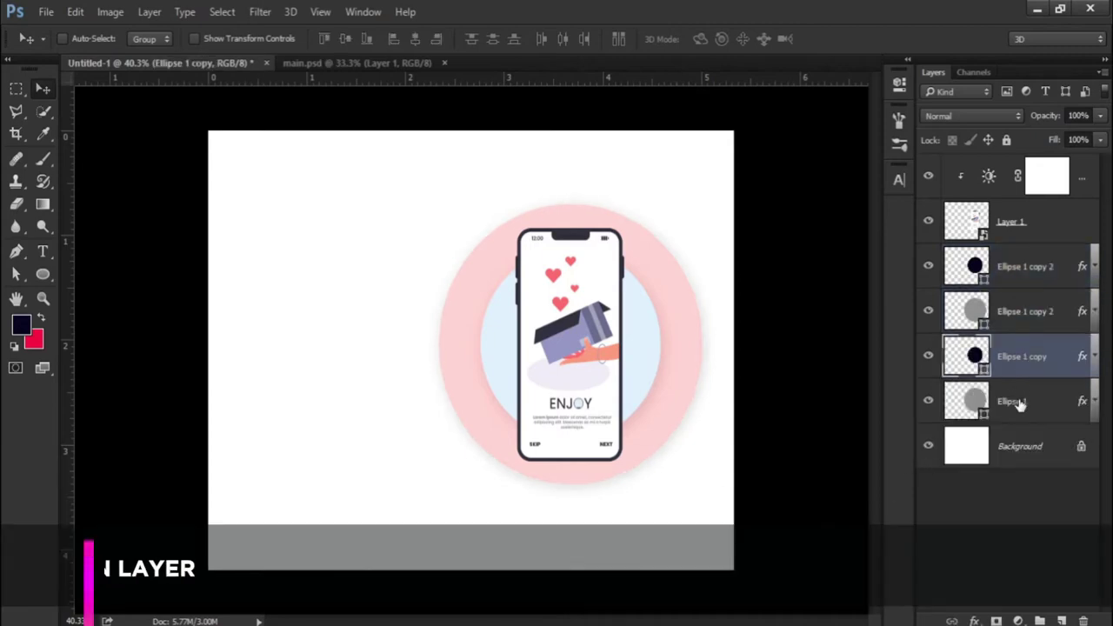
{"action": "left_click", "coordinate": [1018, 400], "text": "shift"}
{"action": "scroll", "coordinate": [529, 467], "scroll_direction": "down", "scroll_amount": 1}
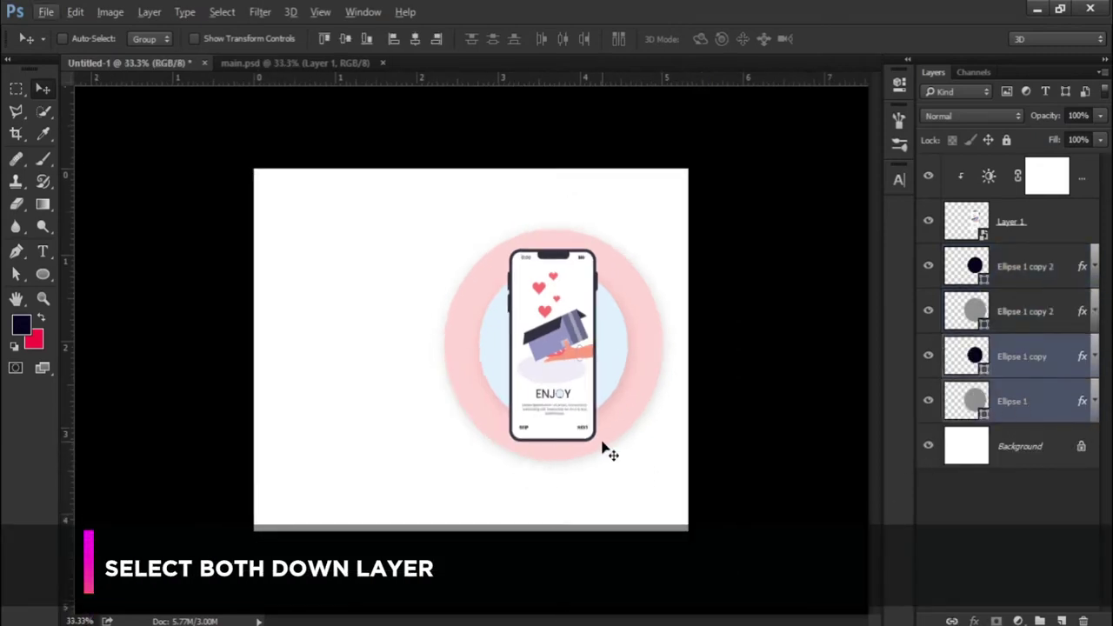
{"action": "left_click_drag", "start_coordinate": [631, 437], "coordinate": [724, 570]}
Scale down the lower-right circle pair around its centre.
{"action": "scroll", "coordinate": [670, 535], "scroll_direction": "down", "scroll_amount": 1}
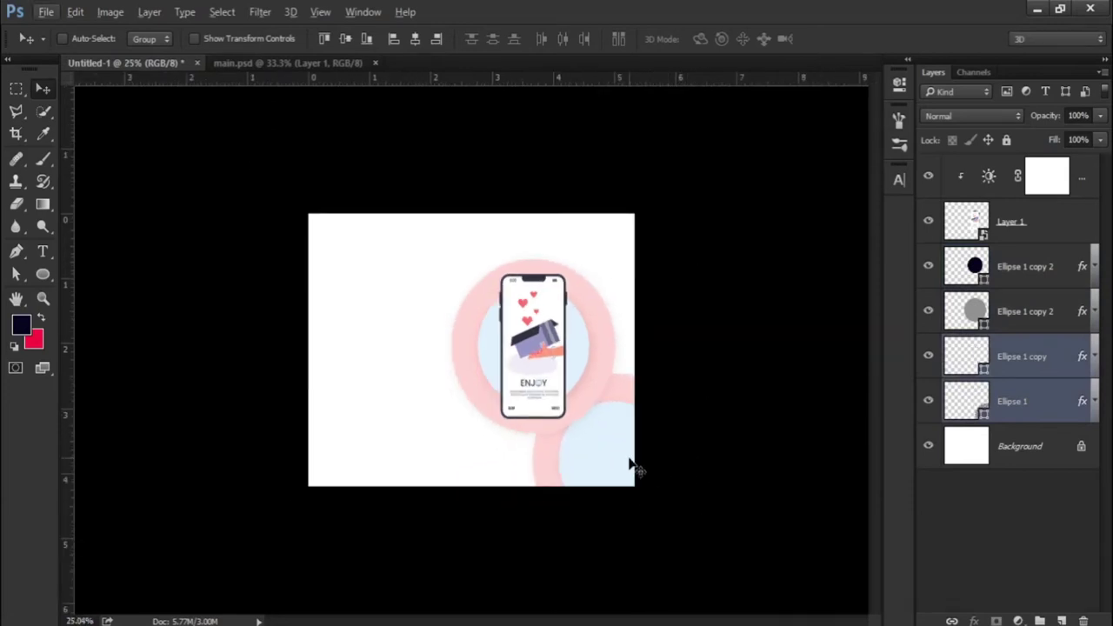
{"action": "key", "text": "ctrl+t"}
{"action": "left_click_drag", "start_coordinate": [695, 546], "coordinate": [677, 525]}
{"action": "key", "text": "ctrl+plus"}
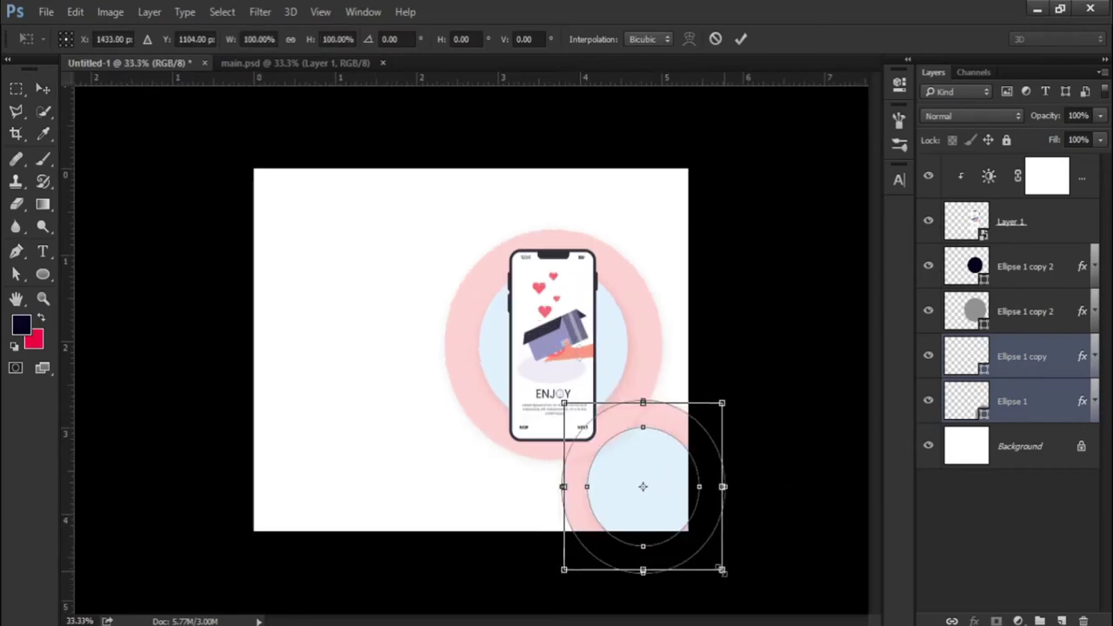
{"action": "left_click_drag", "start_coordinate": [740, 581], "coordinate": [720, 567]}
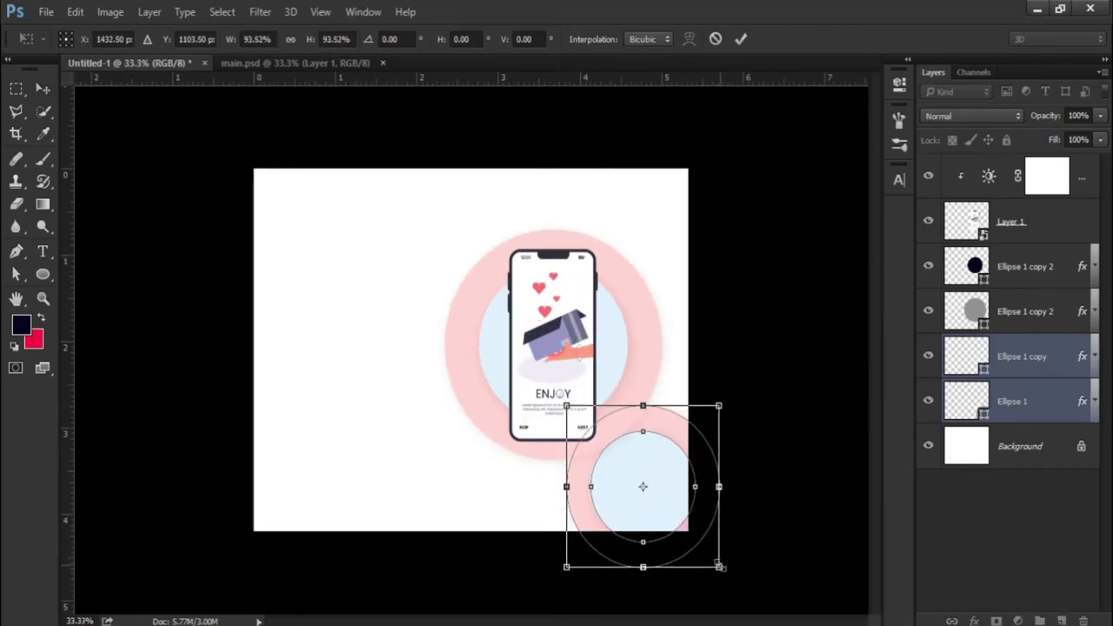
{"action": "key", "text": "Return"}
Shrink the lower-right blue inner circle alone to about 92%.
{"action": "scroll", "coordinate": [640, 526], "scroll_direction": "up", "scroll_amount": 1}
{"action": "key", "text": "alt"}
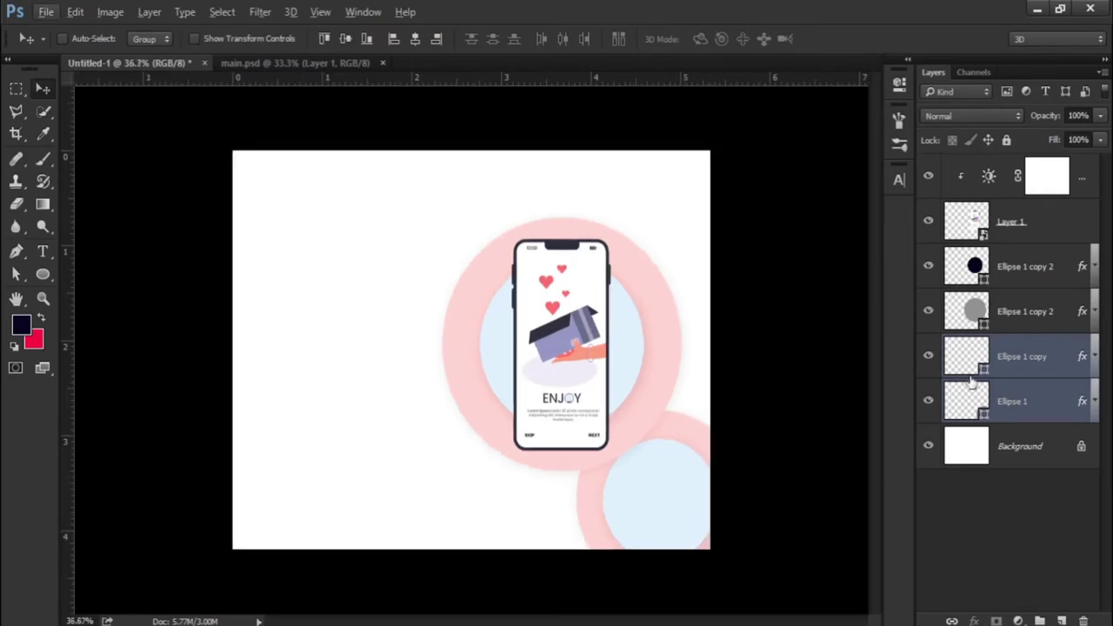
{"action": "left_click", "coordinate": [1035, 363]}
{"action": "key", "text": "ctrl+t"}
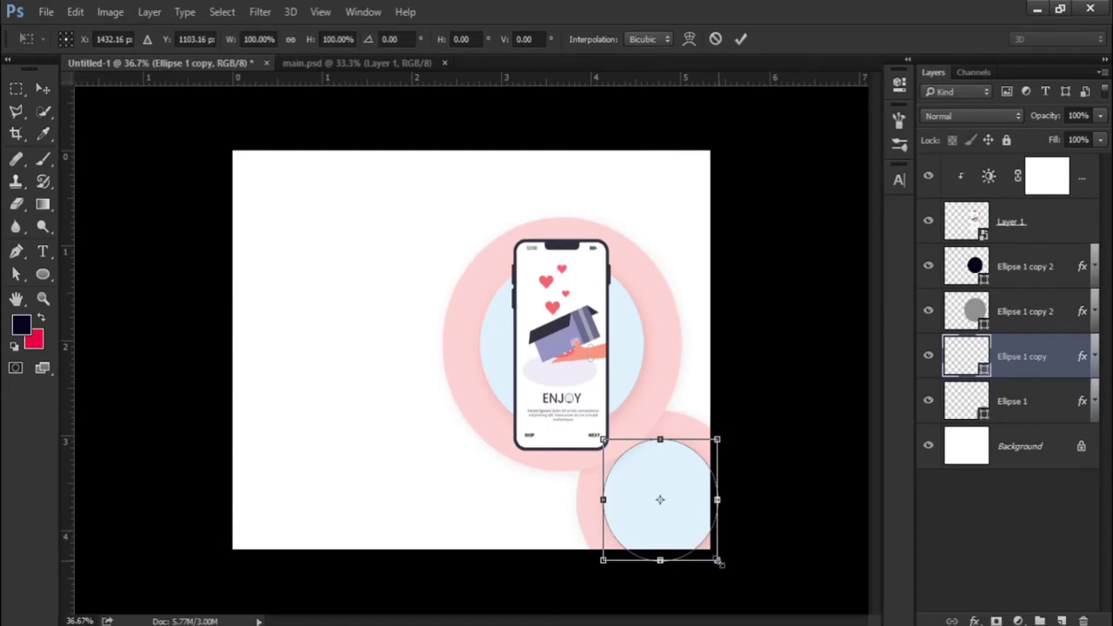
{"action": "left_click_drag", "start_coordinate": [718, 563], "coordinate": [715, 559]}
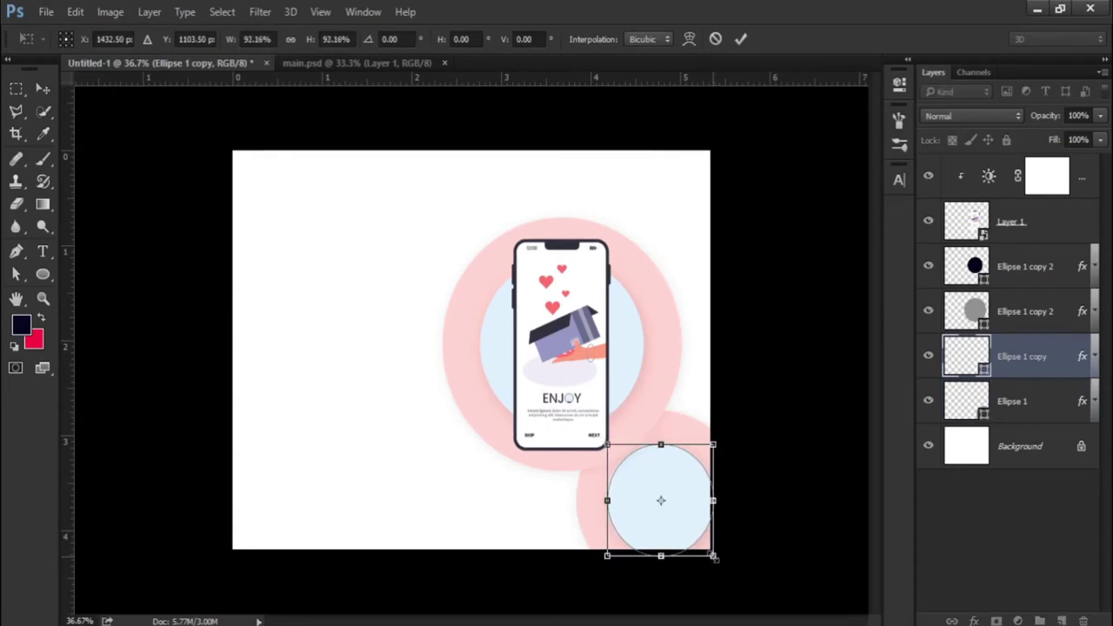
{"action": "key", "text": "Return"}
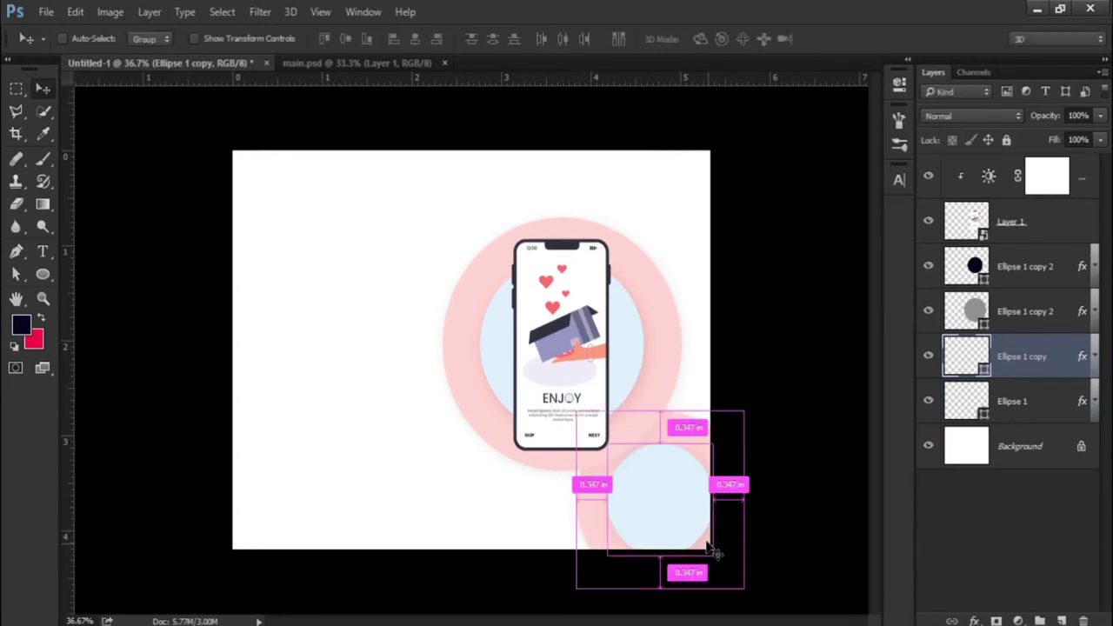
{"action": "scroll", "coordinate": [634, 510], "scroll_direction": "down", "scroll_amount": 1}
{"action": "scroll", "coordinate": [604, 499], "scroll_direction": "down", "scroll_amount": 1}
{"action": "scroll", "coordinate": [606, 497], "scroll_direction": "up", "scroll_amount": 1}
{"action": "key", "text": "alt"}
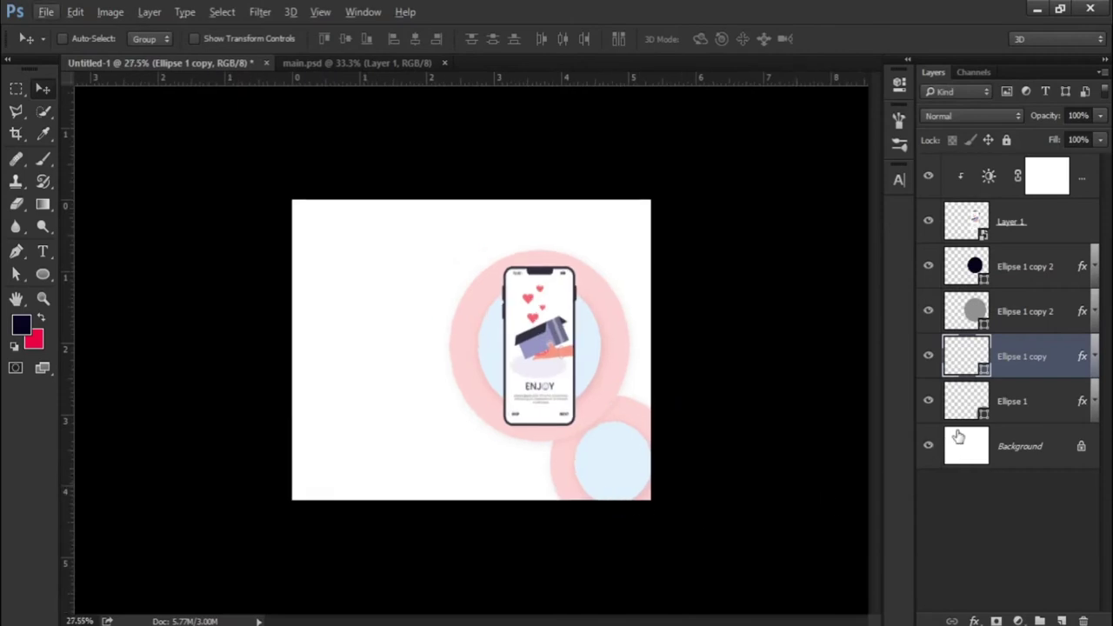
In Ellipse 1's layer style, set the Color Overlay to pale pink #ffe7e7.
{"action": "left_click", "coordinate": [1000, 406]}
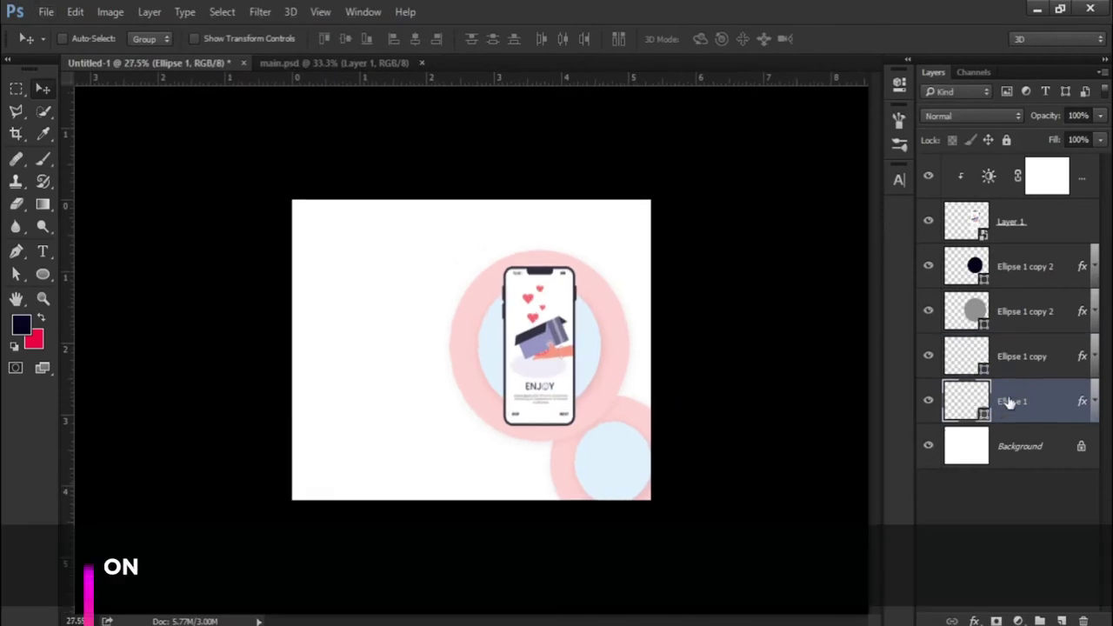
{"action": "right_click", "coordinate": [1009, 401]}
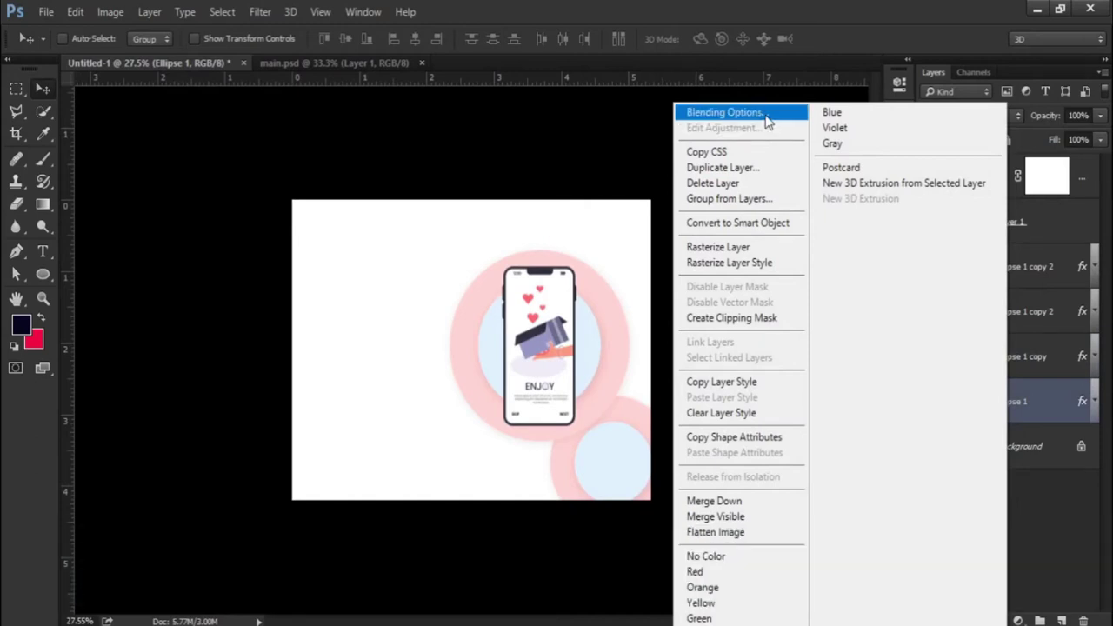
{"action": "left_click", "coordinate": [768, 120]}
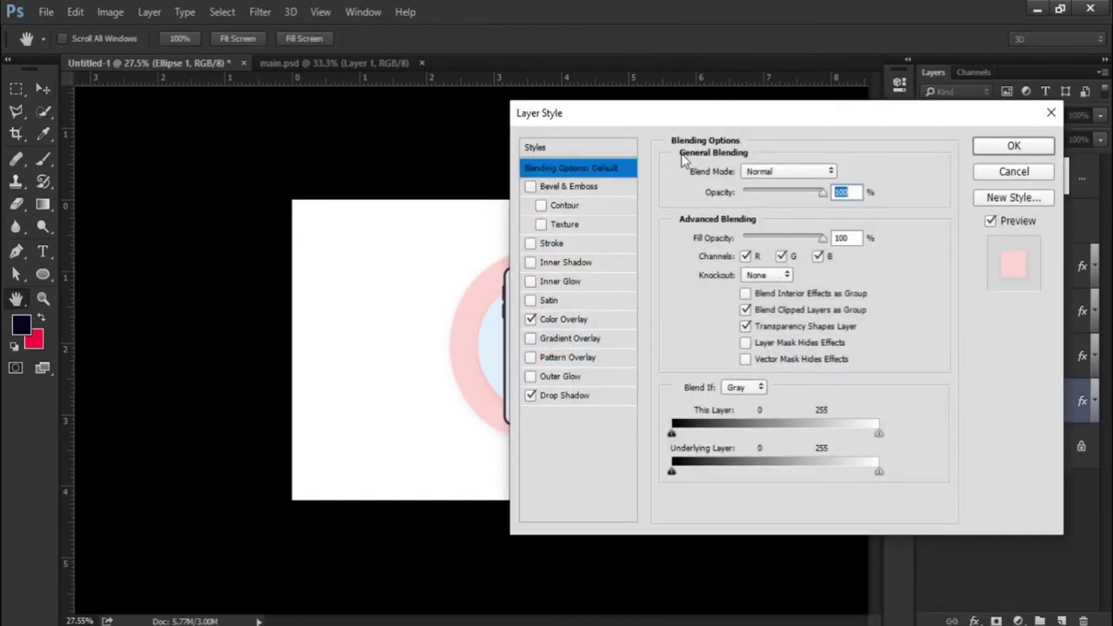
{"action": "left_click_drag", "start_coordinate": [670, 117], "coordinate": [773, 77]}
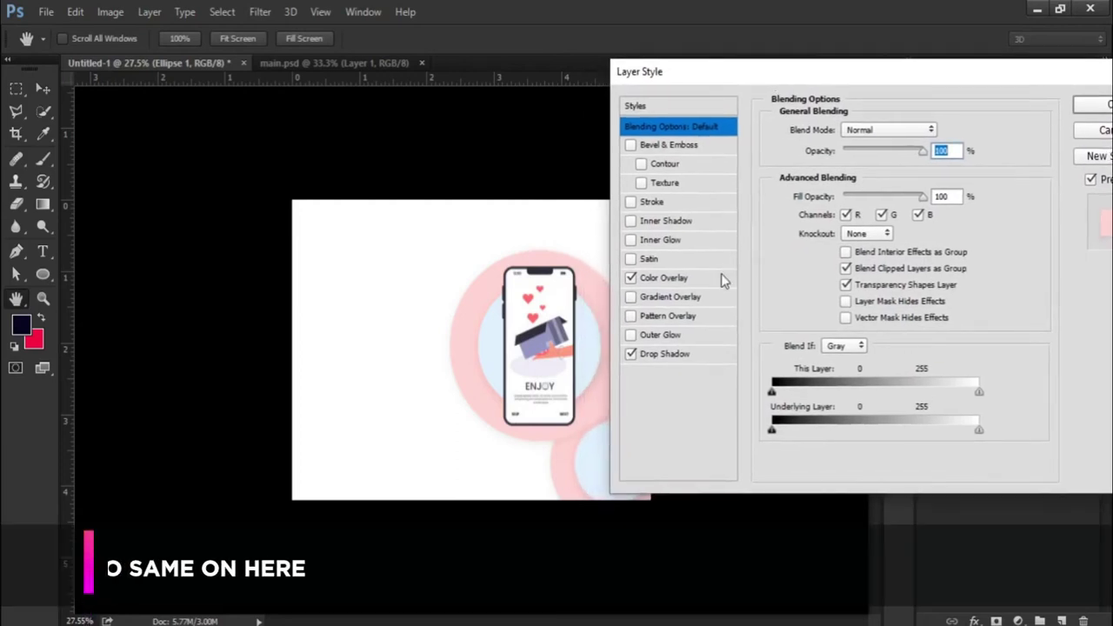
{"action": "left_click", "coordinate": [662, 277]}
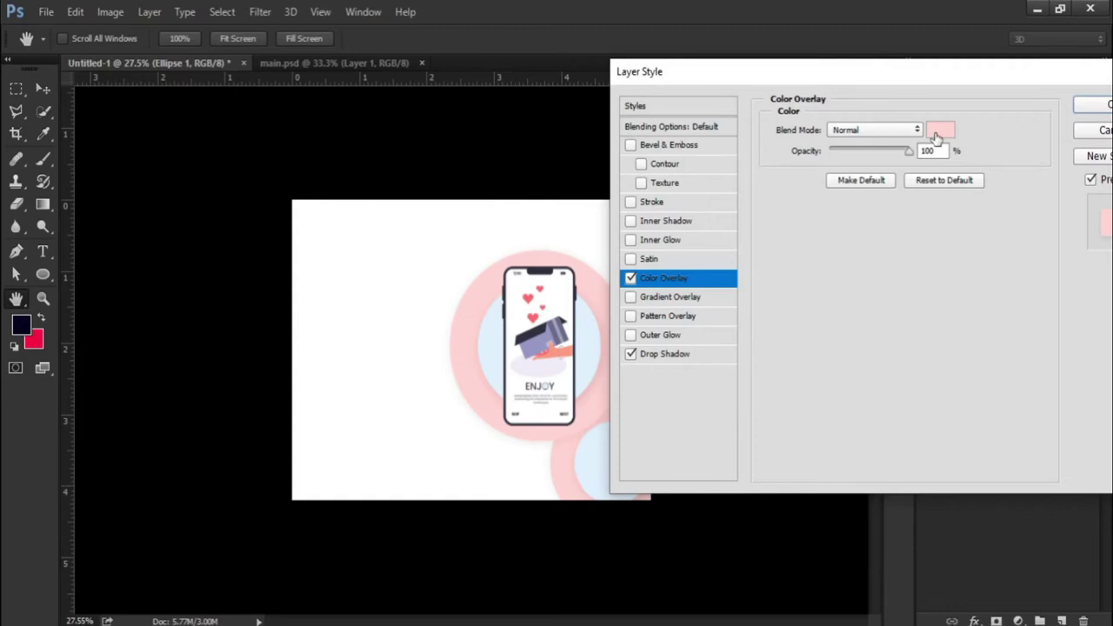
{"action": "left_click", "coordinate": [939, 131]}
{"action": "type", "text": "ff"}
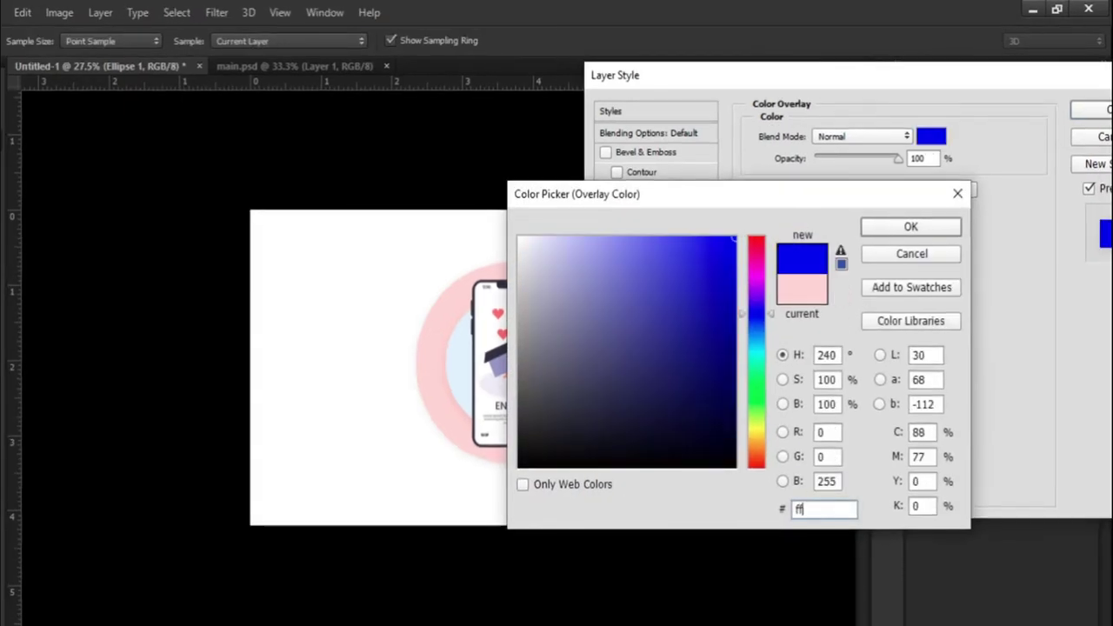
{"action": "type", "text": "e"}
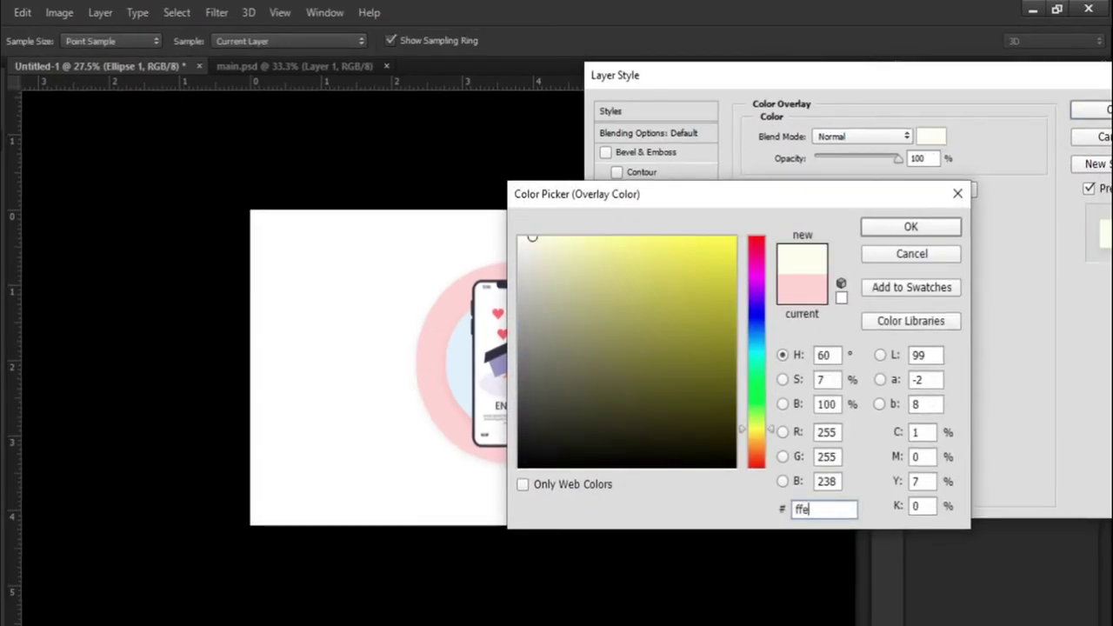
{"action": "type", "text": "7e"}
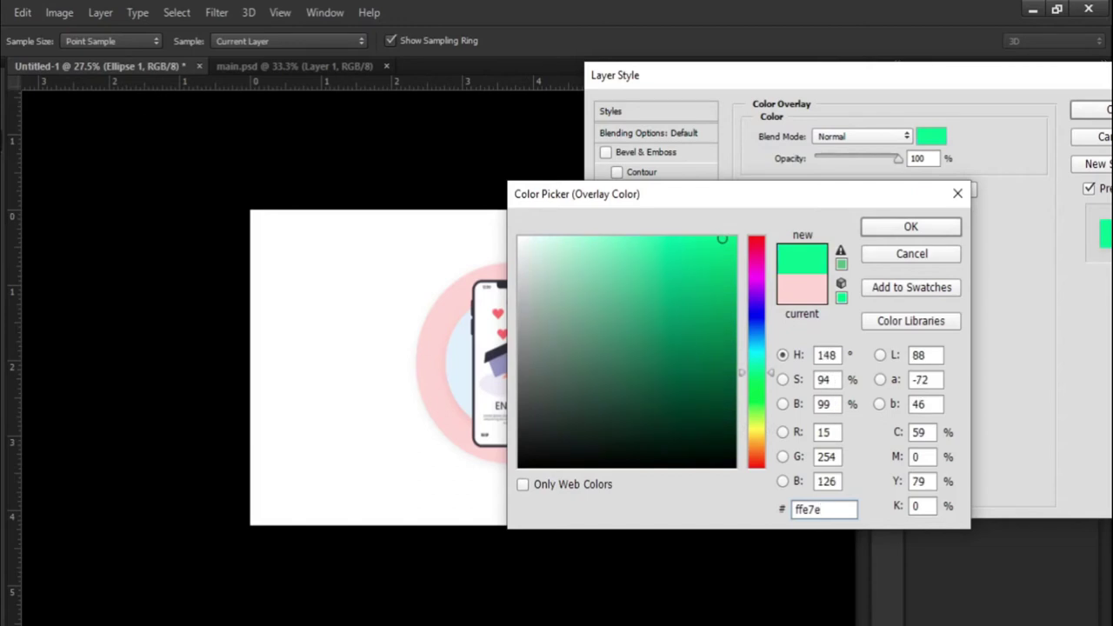
{"action": "type", "text": "7"}
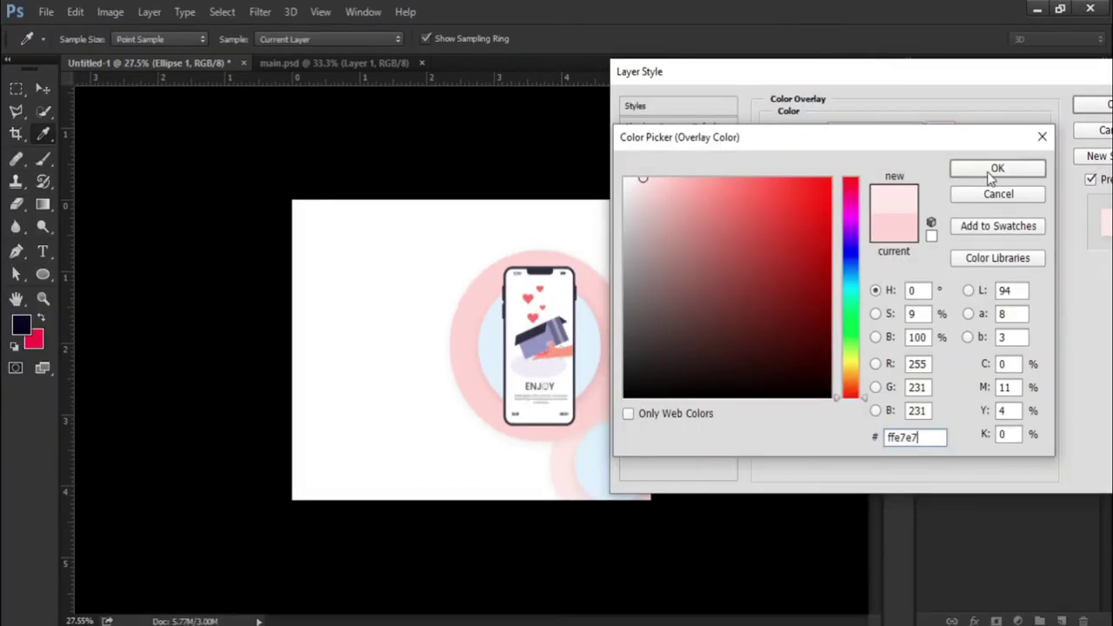
{"action": "left_click", "coordinate": [991, 170]}
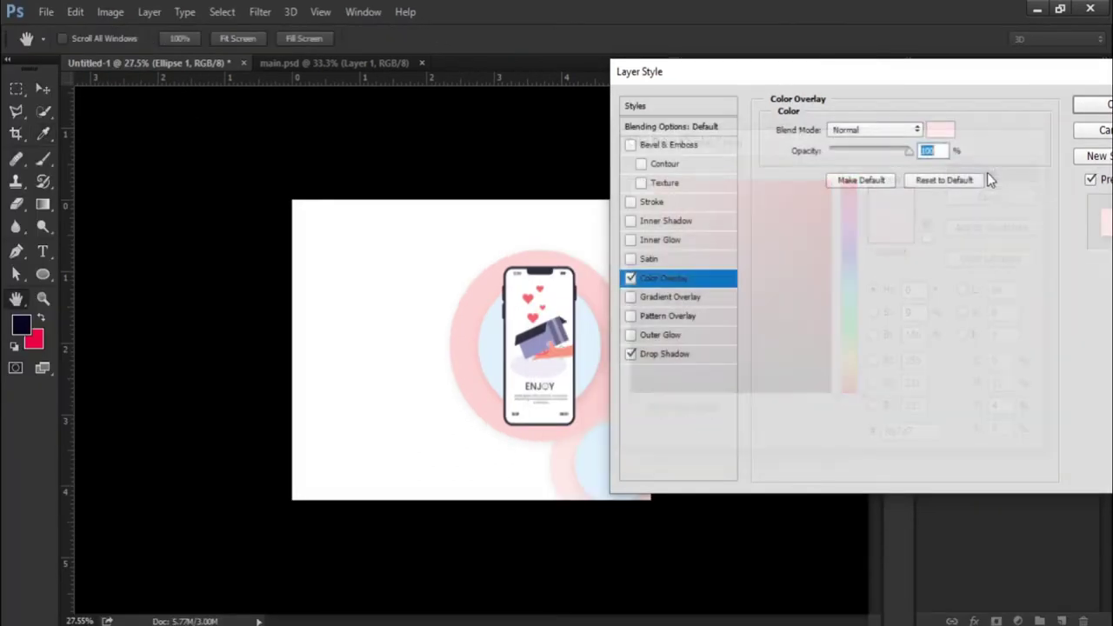
Set Ellipse 1's drop shadow to #f3f3f3, distance 17 px, size 40 px, and apply.
{"action": "left_click", "coordinate": [670, 357]}
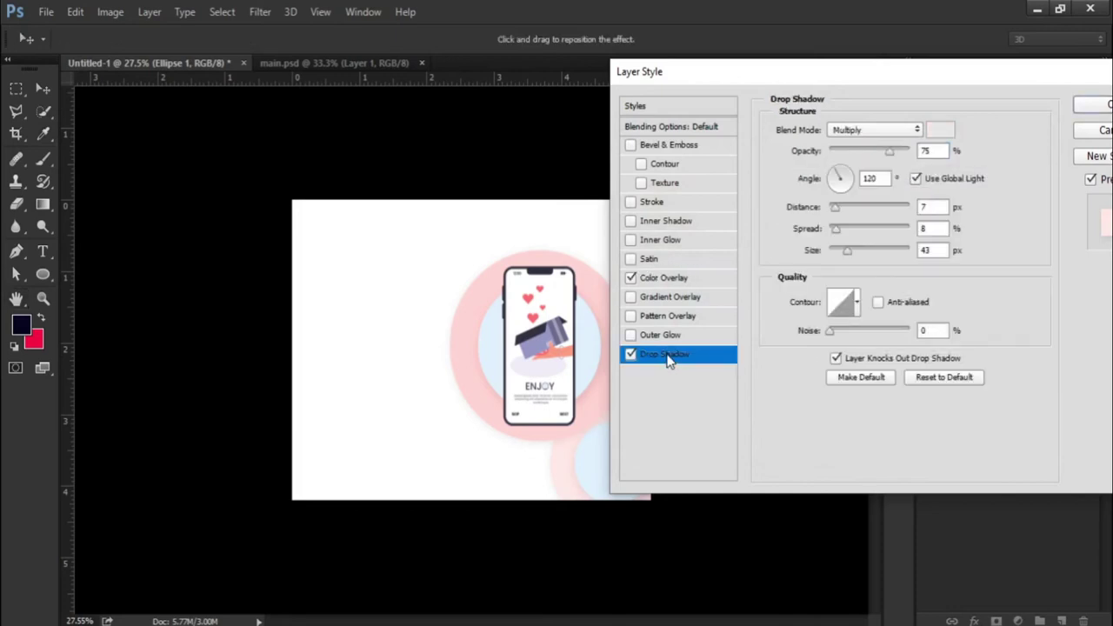
{"action": "left_click", "coordinate": [939, 132]}
{"action": "type", "text": "f3f3f"}
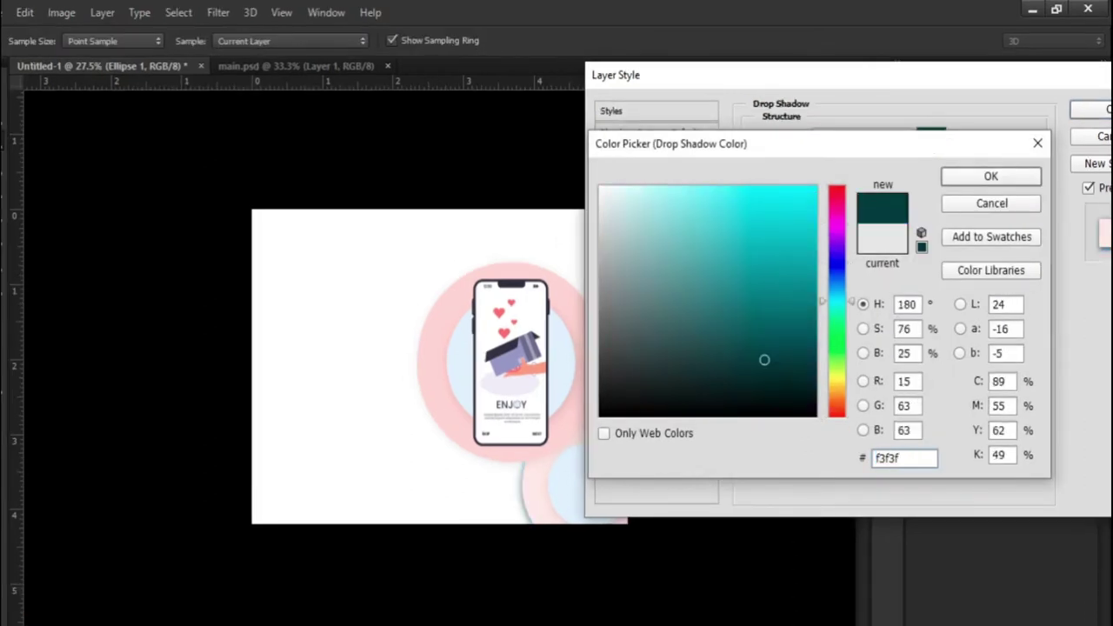
{"action": "type", "text": "3"}
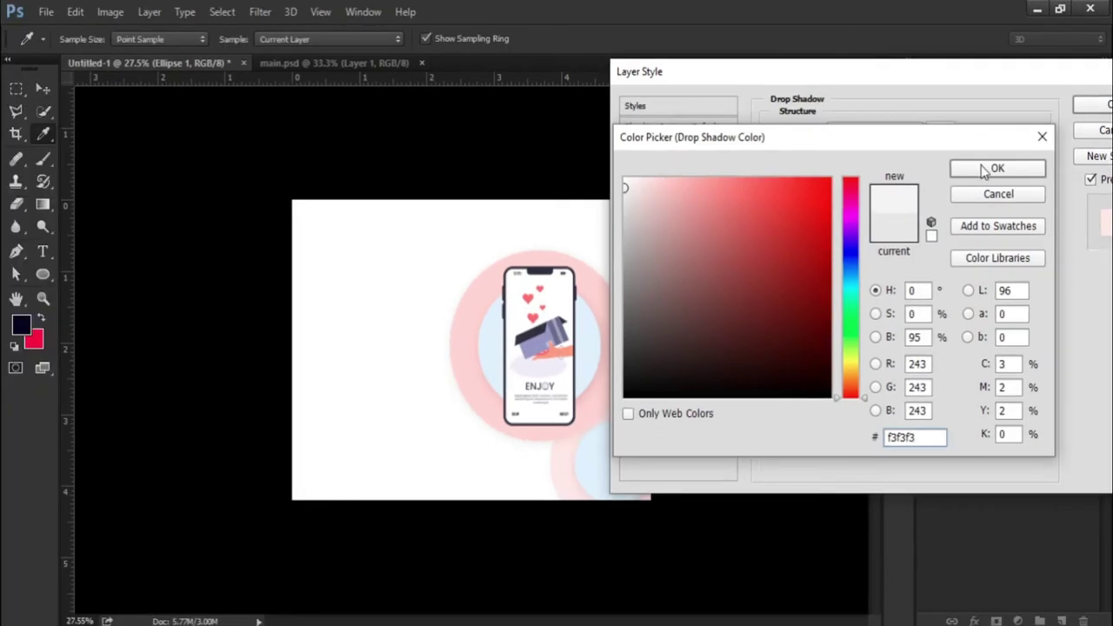
{"action": "left_click", "coordinate": [984, 172]}
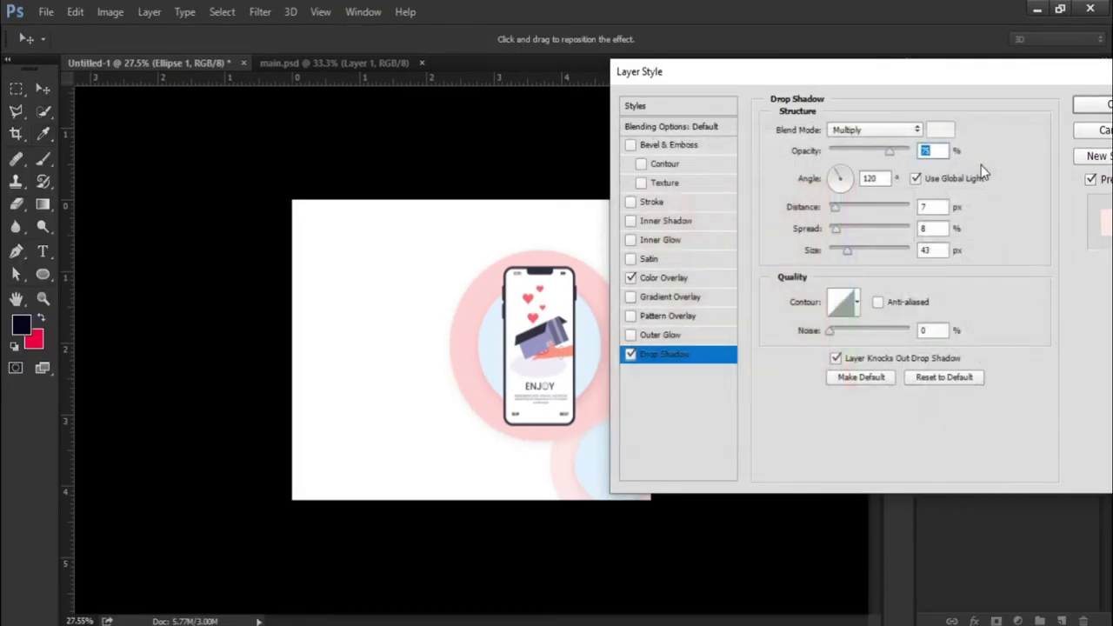
{"action": "double_click", "coordinate": [921, 207]}
{"action": "type", "text": "17"}
{"action": "key", "text": "Tab"}
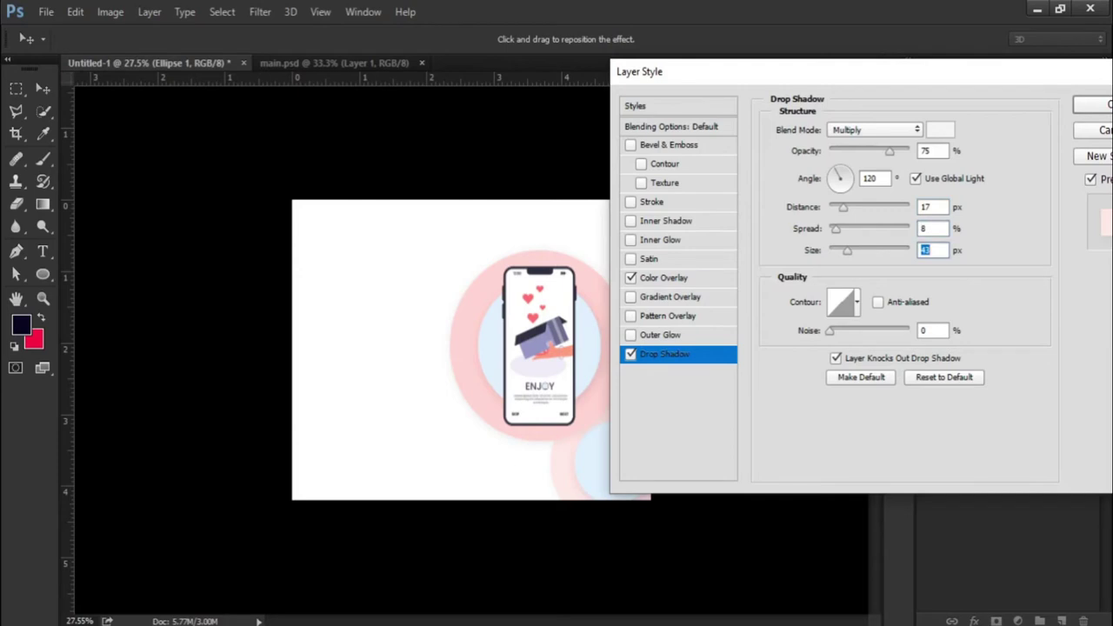
{"action": "type", "text": "4"}
{"action": "left_click", "coordinate": [1098, 106]}
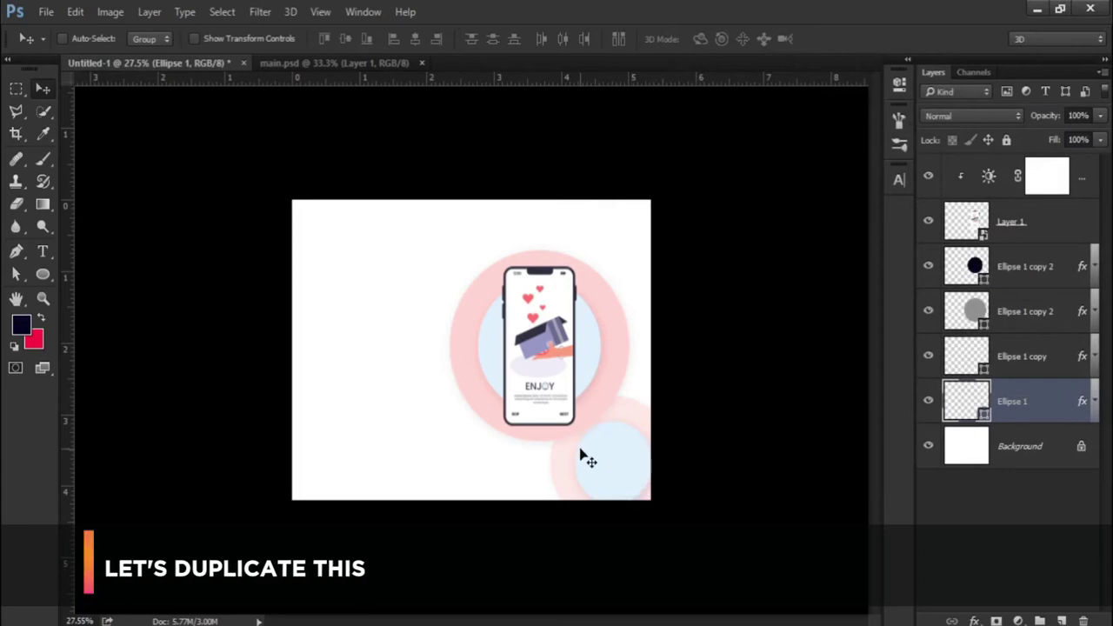
Duplicate the bottom-right circle pair, move it to the top-right corner, and shrink it to about 91%.
{"action": "left_click", "coordinate": [1068, 361], "text": "shift"}
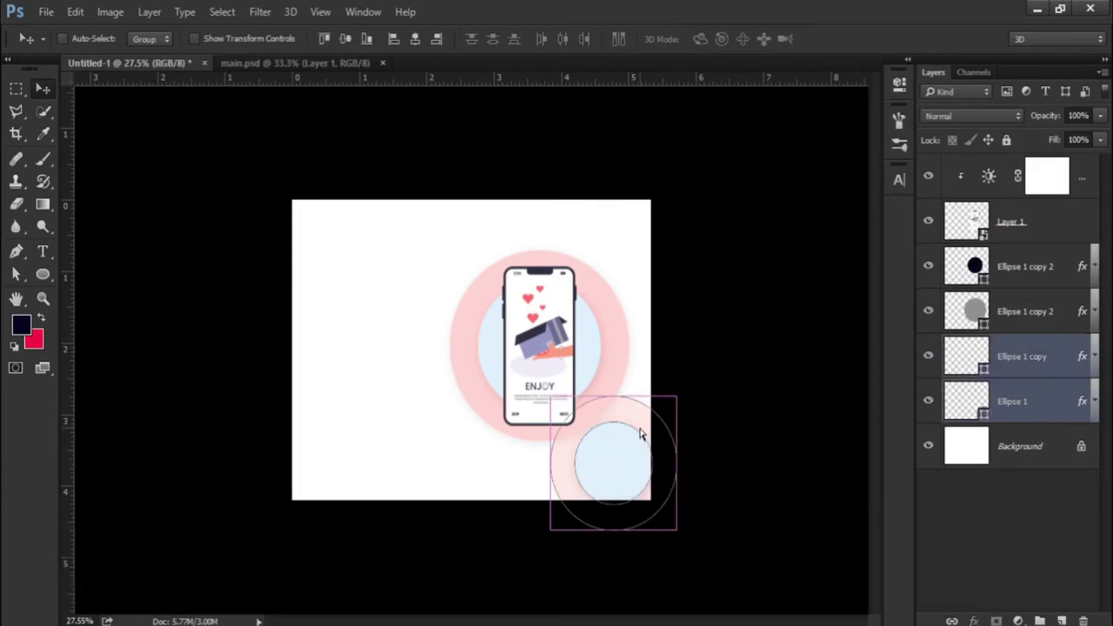
{"action": "key", "text": "ctrl+j"}
{"action": "left_click_drag", "start_coordinate": [638, 485], "coordinate": [655, 257]}
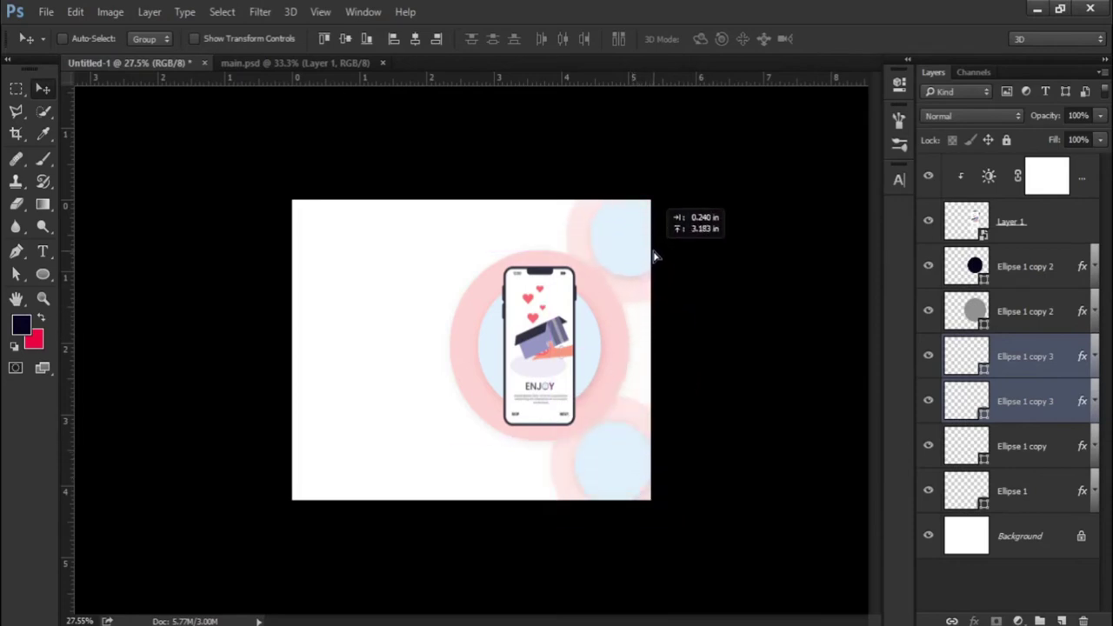
{"action": "mouse_move", "coordinate": [655, 256]}
{"action": "left_mouse_down"}
{"action": "mouse_move", "coordinate": [698, 230]}
{"action": "mouse_move", "coordinate": [679, 243]}
{"action": "left_mouse_up"}
{"action": "scroll", "coordinate": [639, 235], "scroll_direction": "up", "scroll_amount": 3}
{"action": "key", "text": "ctrl+minus"}
{"action": "key", "text": "ctrl+t"}
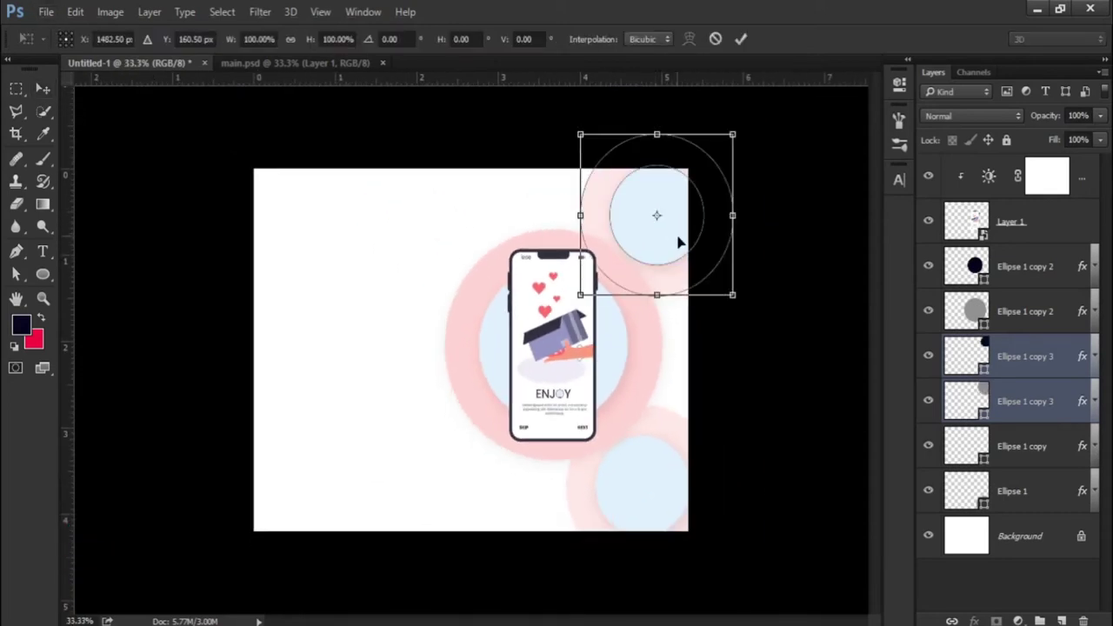
{"action": "left_click_drag", "start_coordinate": [732, 130], "coordinate": [724, 140]}
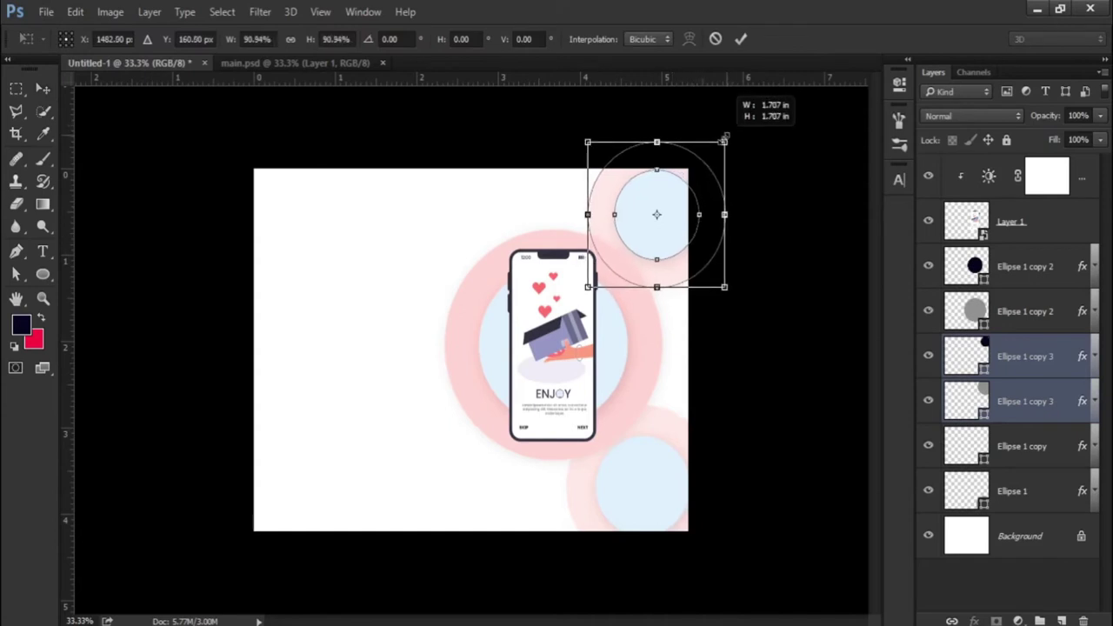
{"action": "key", "text": "Return"}
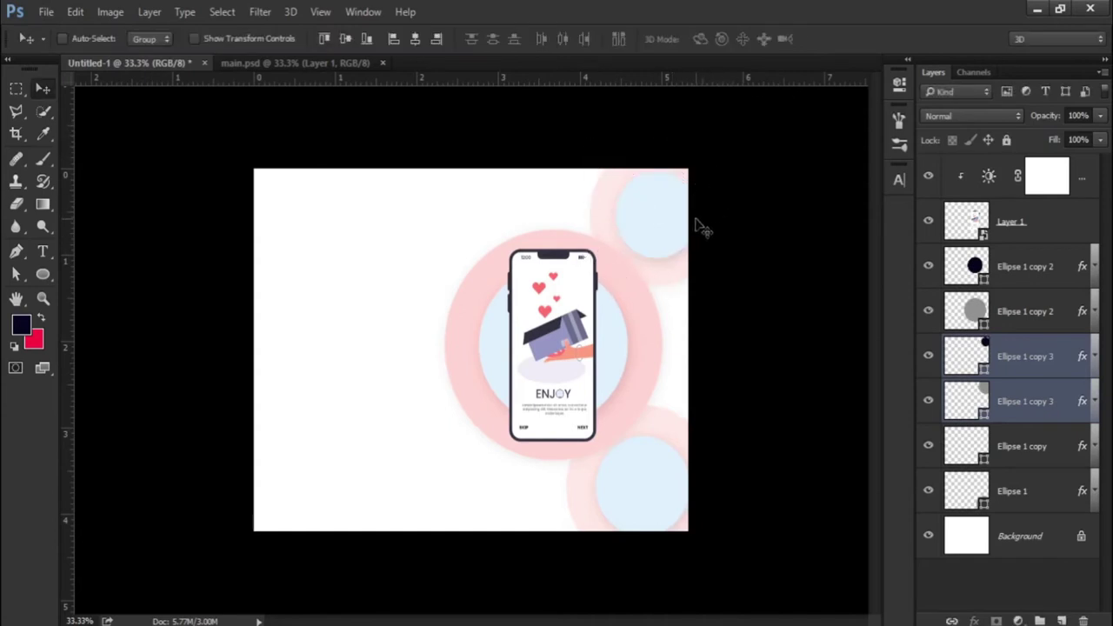
{"action": "scroll", "coordinate": [682, 229], "scroll_direction": "down", "scroll_amount": 1}
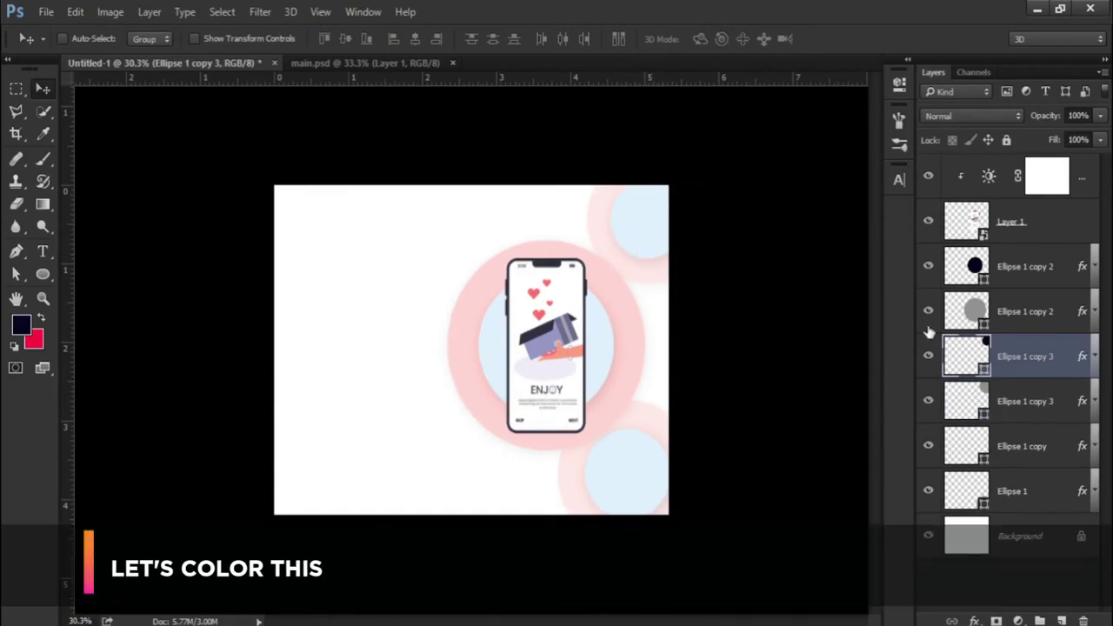
Set the lower Ellipse 1 copy 3 layer's Color Overlay to #feebeb.
{"action": "left_click", "coordinate": [1013, 405]}
{"action": "right_click", "coordinate": [1016, 409]}
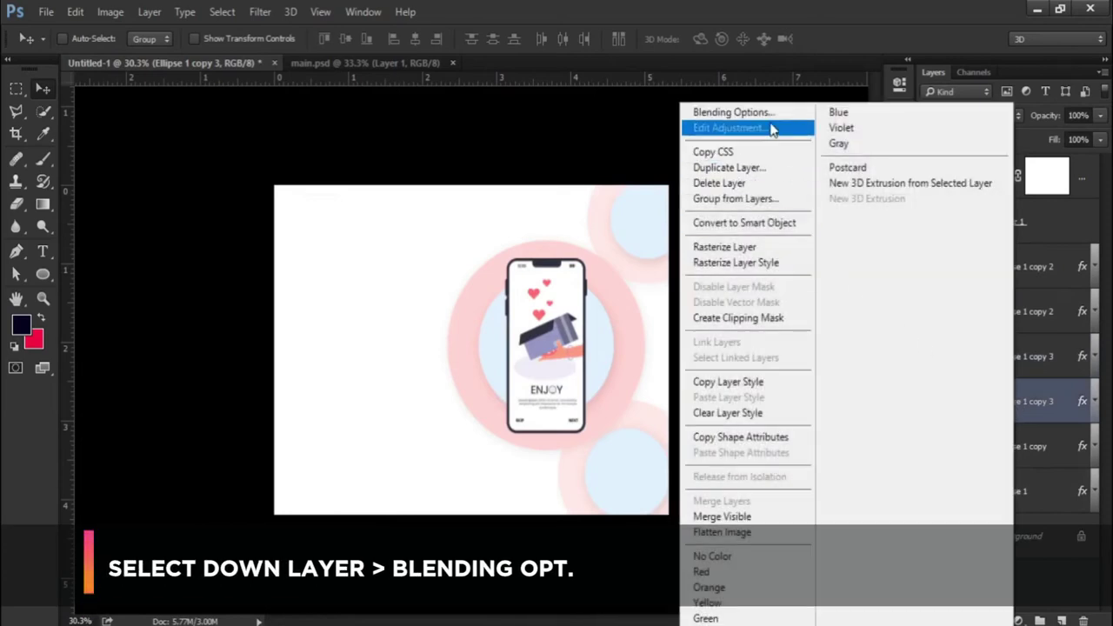
{"action": "left_click", "coordinate": [764, 113]}
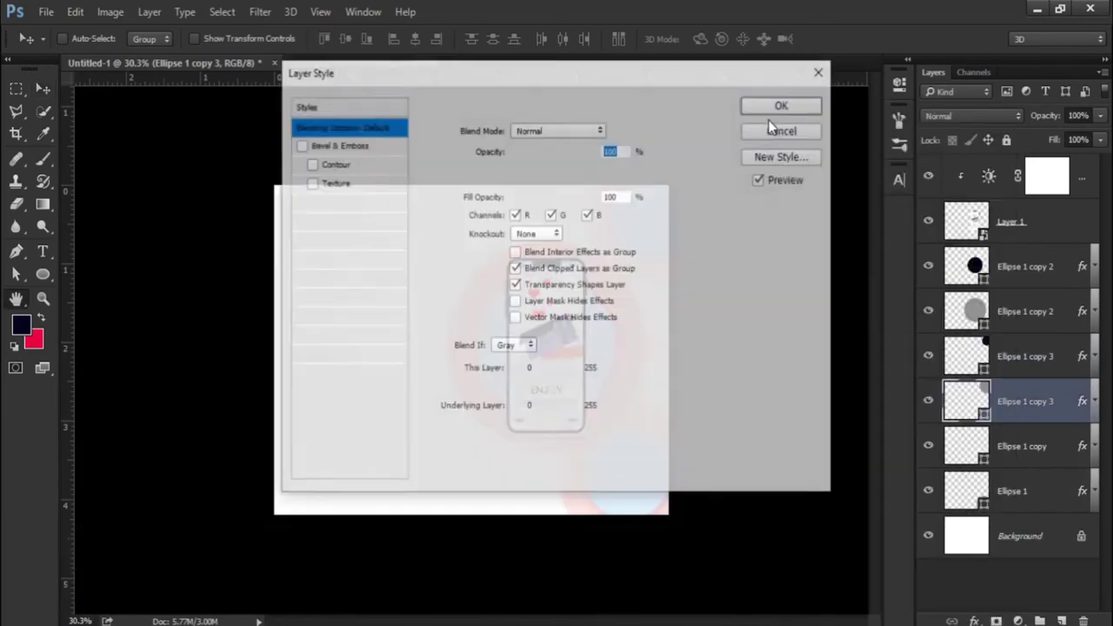
{"action": "left_click_drag", "start_coordinate": [594, 76], "coordinate": [925, 85]}
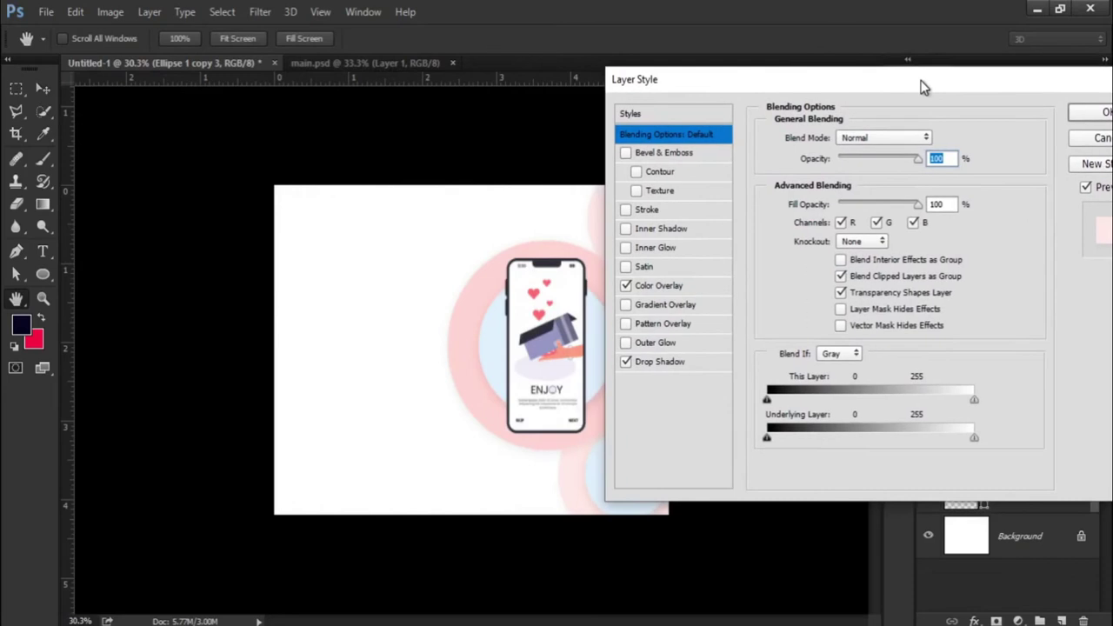
{"action": "left_click", "coordinate": [663, 287]}
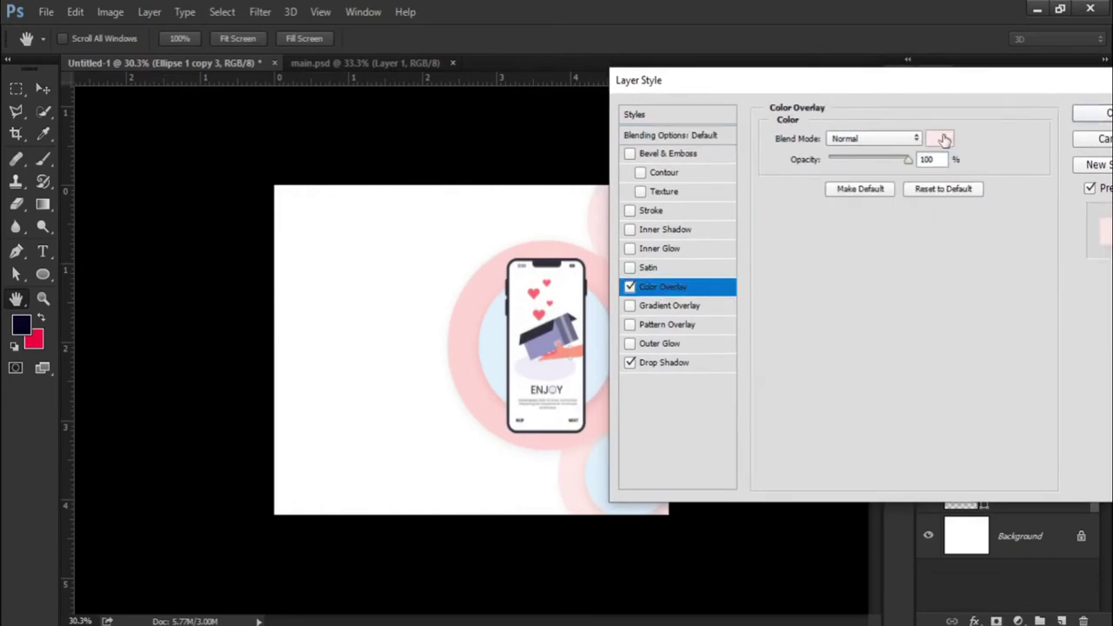
{"action": "left_click", "coordinate": [943, 139]}
{"action": "type", "text": "fe"}
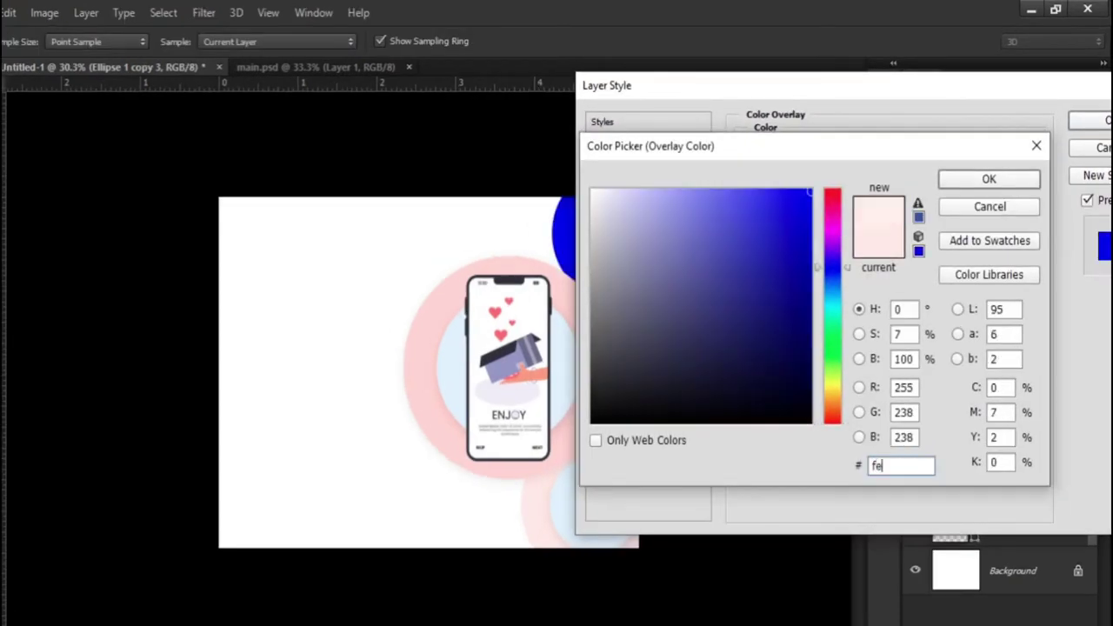
{"action": "type", "text": "ebe"}
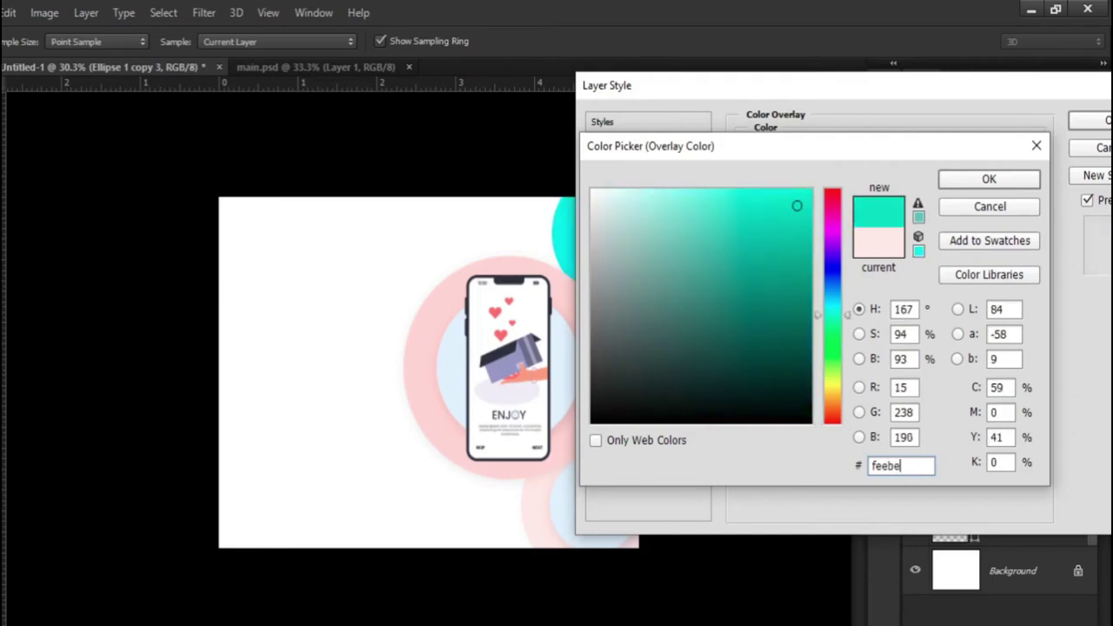
{"action": "type", "text": "b"}
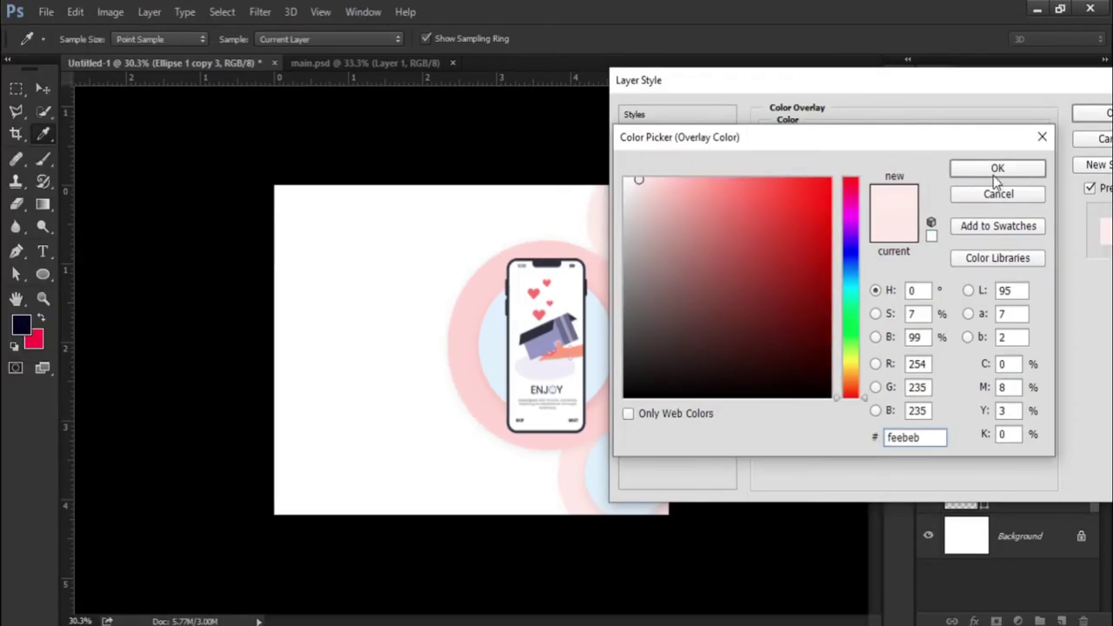
{"action": "left_click", "coordinate": [997, 169]}
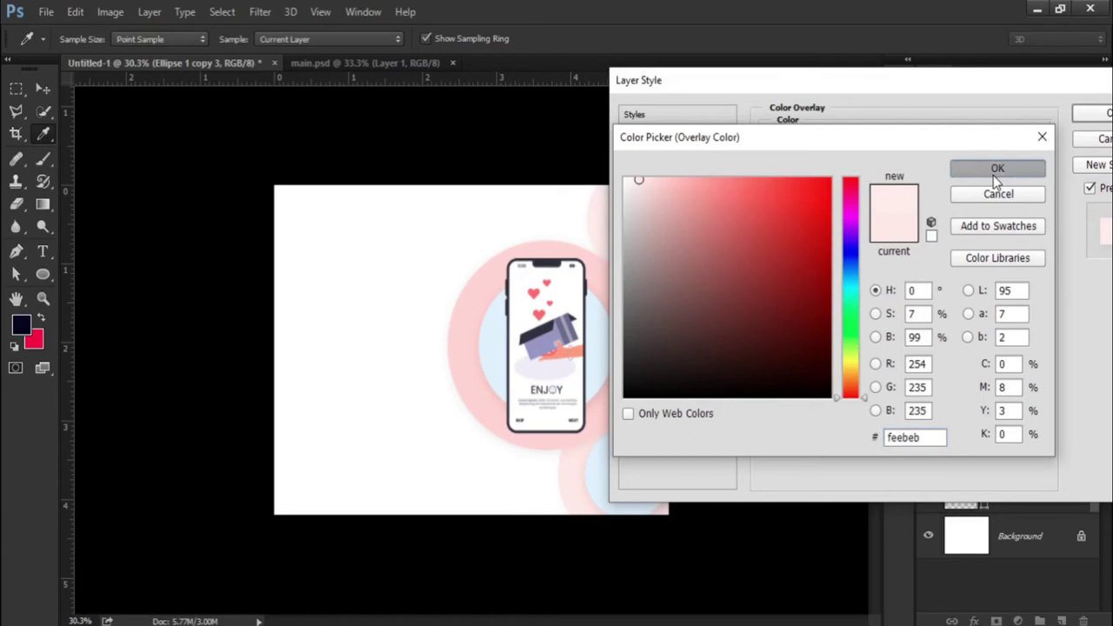
Keep the #f3f3f3 drop shadow colour unchanged and apply the ring's styles.
{"action": "left_click_drag", "start_coordinate": [810, 80], "coordinate": [888, 115]}
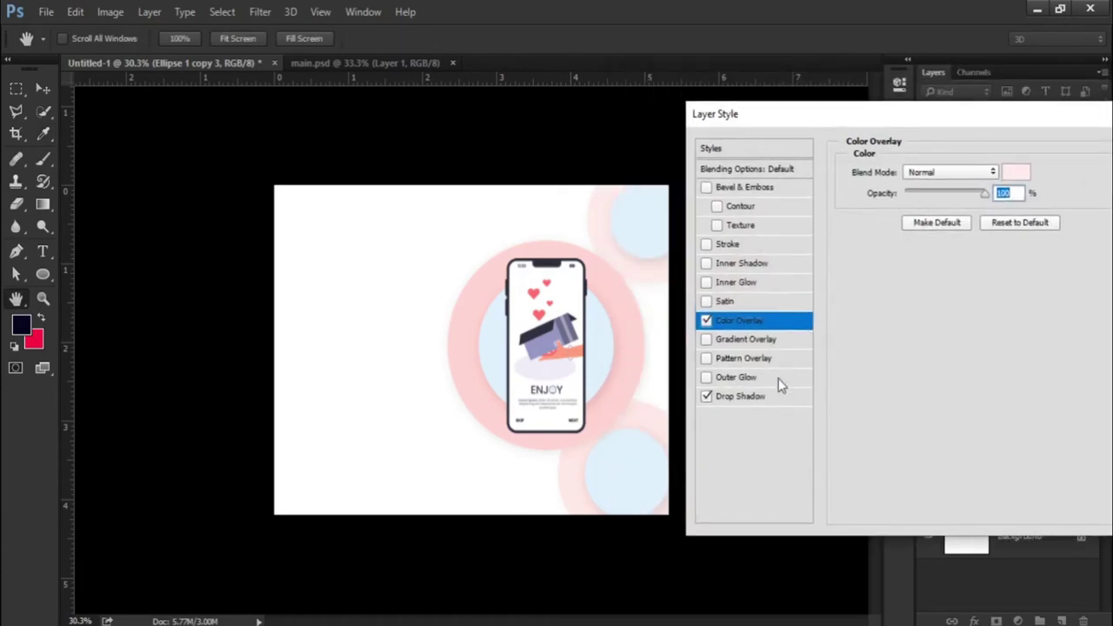
{"action": "left_click", "coordinate": [737, 397]}
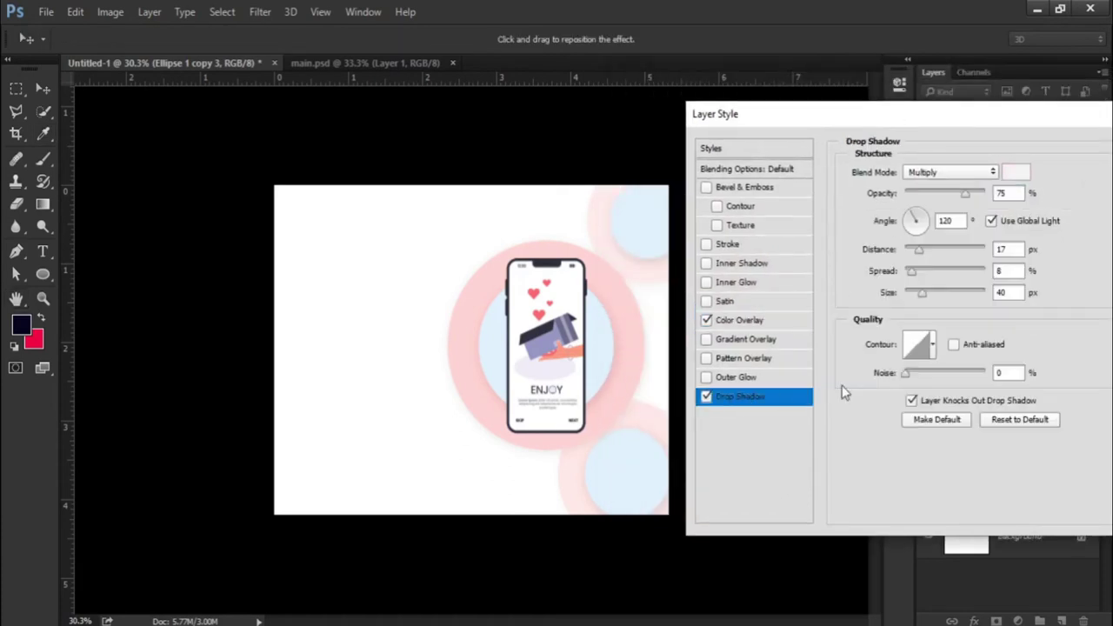
{"action": "left_click", "coordinate": [1015, 172]}
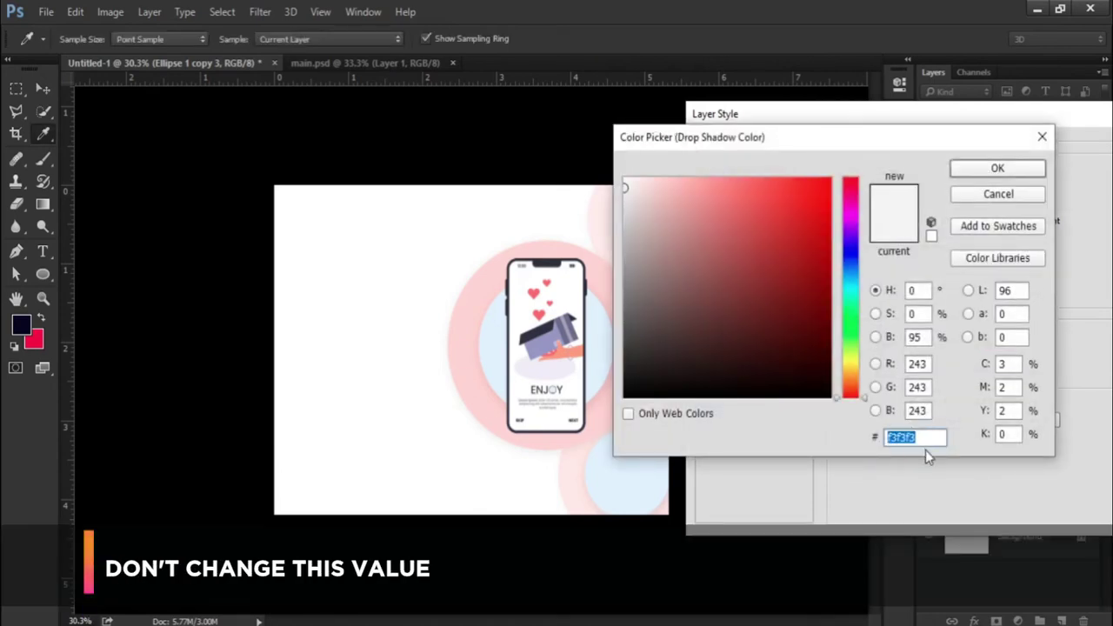
{"action": "left_click", "coordinate": [1009, 174]}
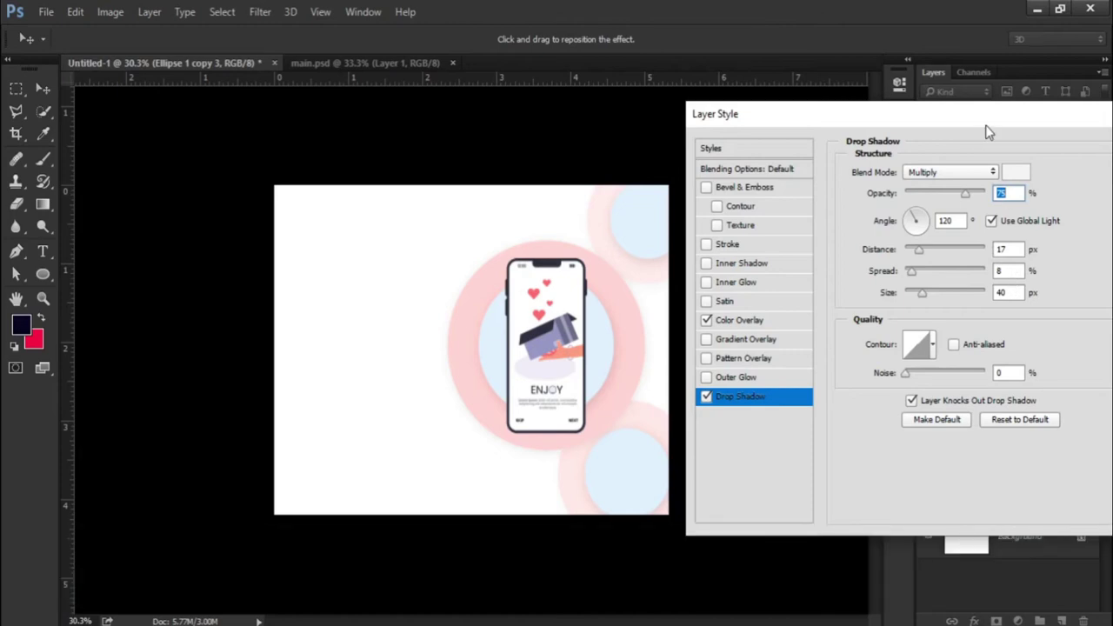
{"action": "left_click_drag", "start_coordinate": [987, 123], "coordinate": [871, 111]}
{"action": "left_click", "coordinate": [1075, 136]}
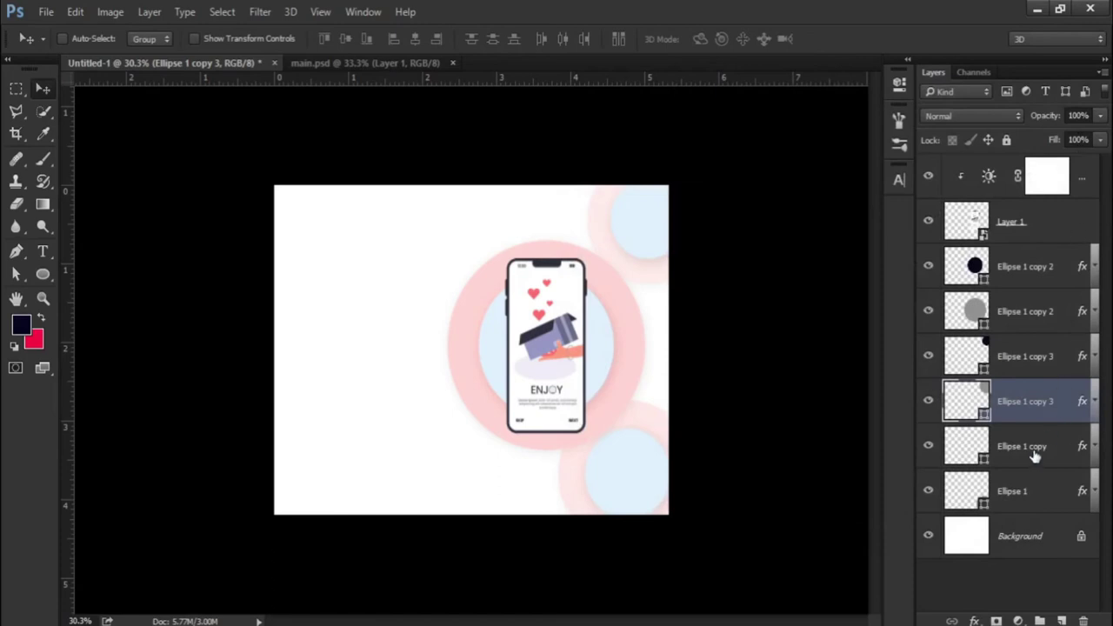
Toggle the bottom-right and upper Ellipse 1 copy 3 circle layers off and on to check them.
{"action": "left_click", "coordinate": [1034, 454]}
{"action": "left_click", "coordinate": [928, 445]}
{"action": "left_click", "coordinate": [928, 446]}
{"action": "left_click", "coordinate": [1018, 369]}
{"action": "left_click", "coordinate": [928, 356]}
Set the upper Ellipse 1 copy 3 layer's Color Overlay to #e5f5ff.
{"action": "right_click", "coordinate": [1026, 365]}
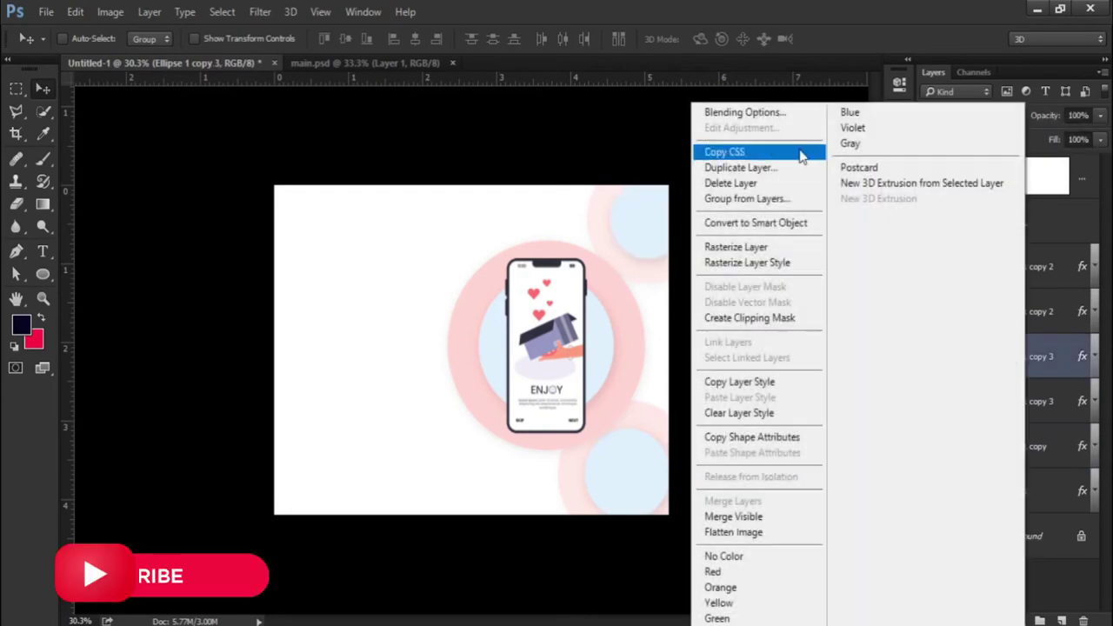
{"action": "left_click", "coordinate": [786, 113]}
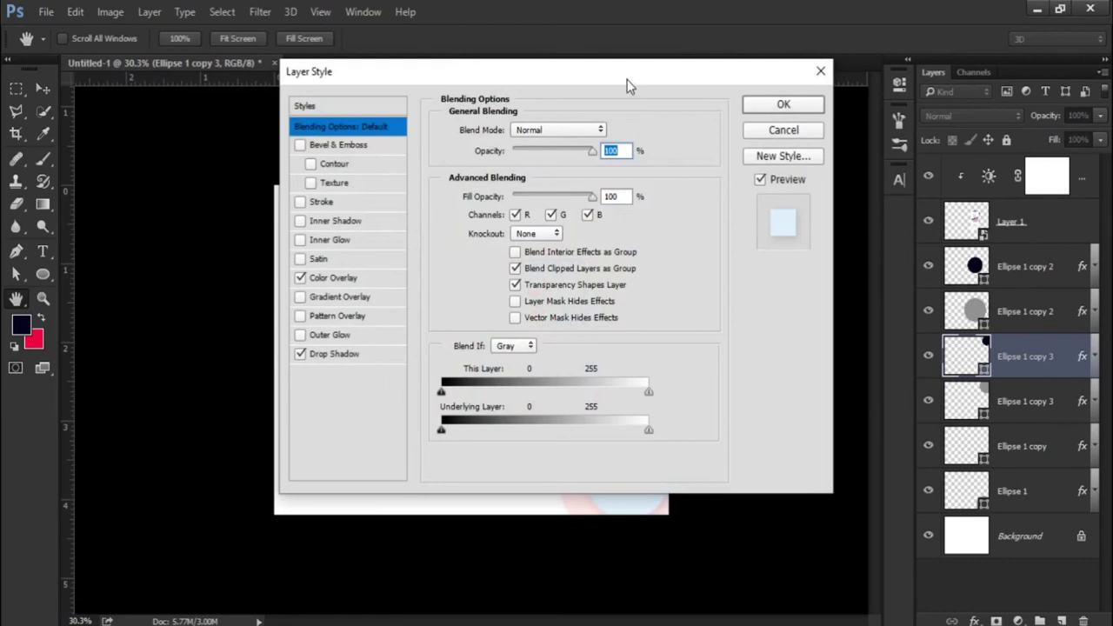
{"action": "left_click_drag", "start_coordinate": [623, 108], "coordinate": [1033, 128]}
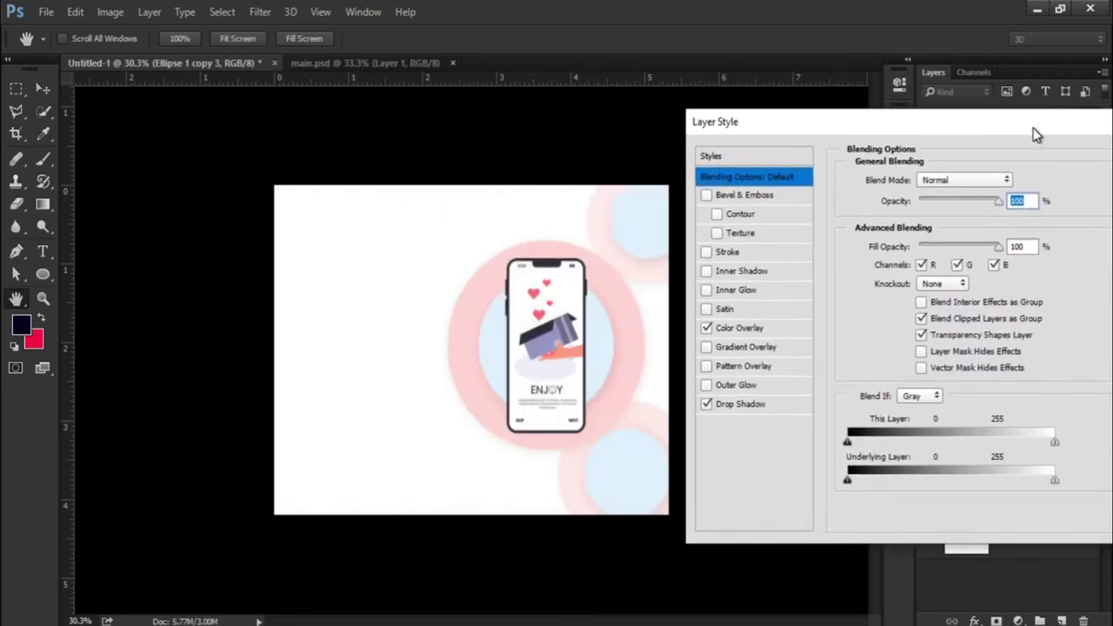
{"action": "left_click", "coordinate": [748, 327]}
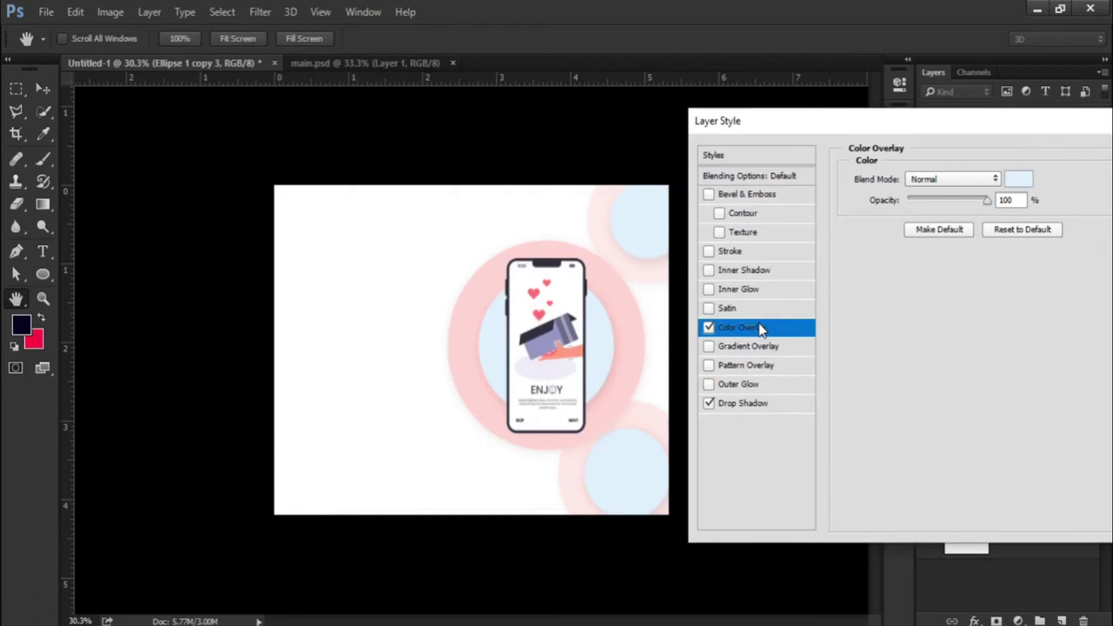
{"action": "left_click", "coordinate": [1019, 179]}
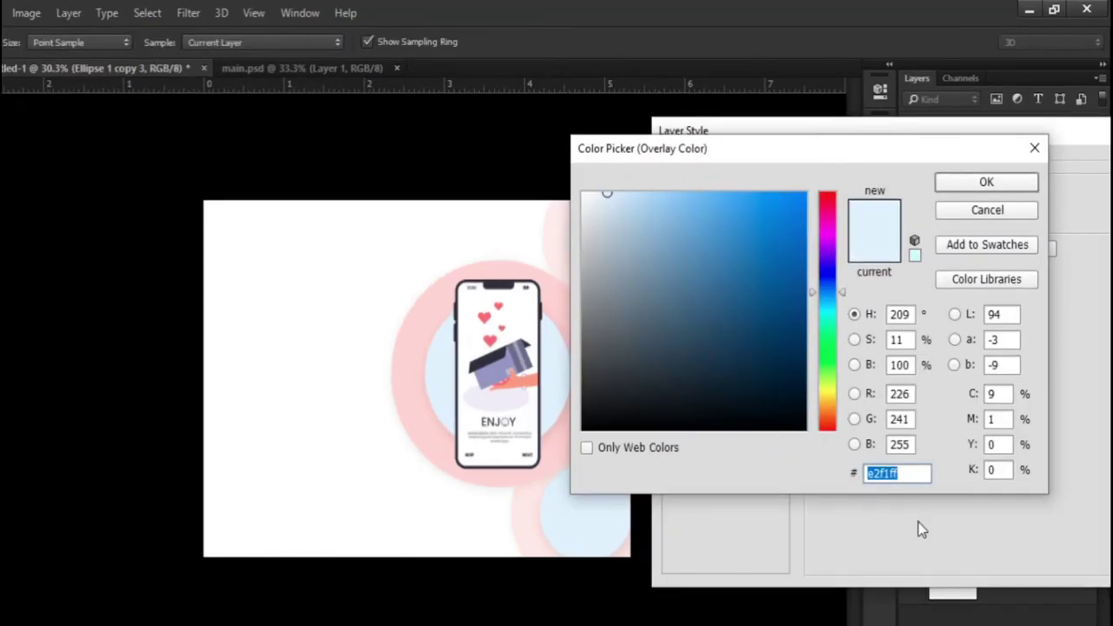
{"action": "type", "text": "e5"}
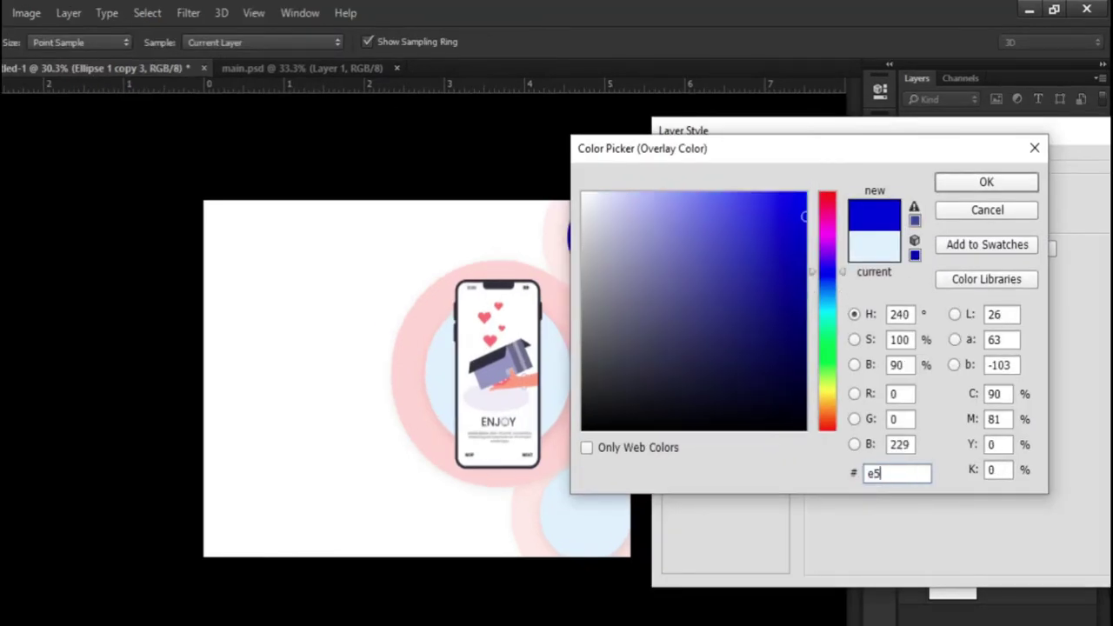
{"action": "type", "text": "f"}
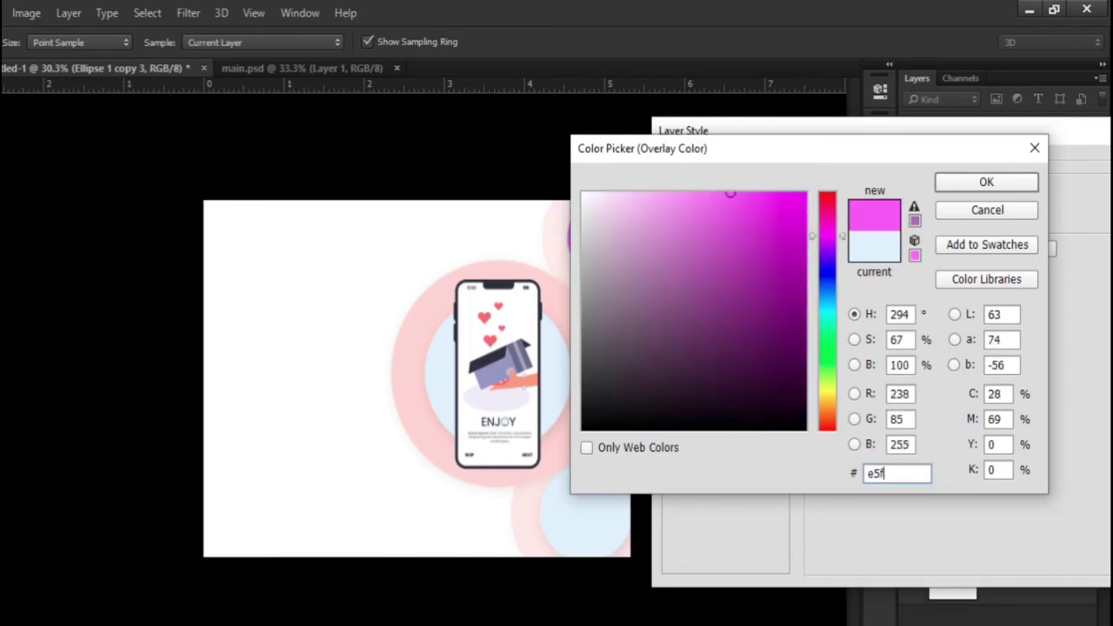
{"action": "type", "text": "5"}
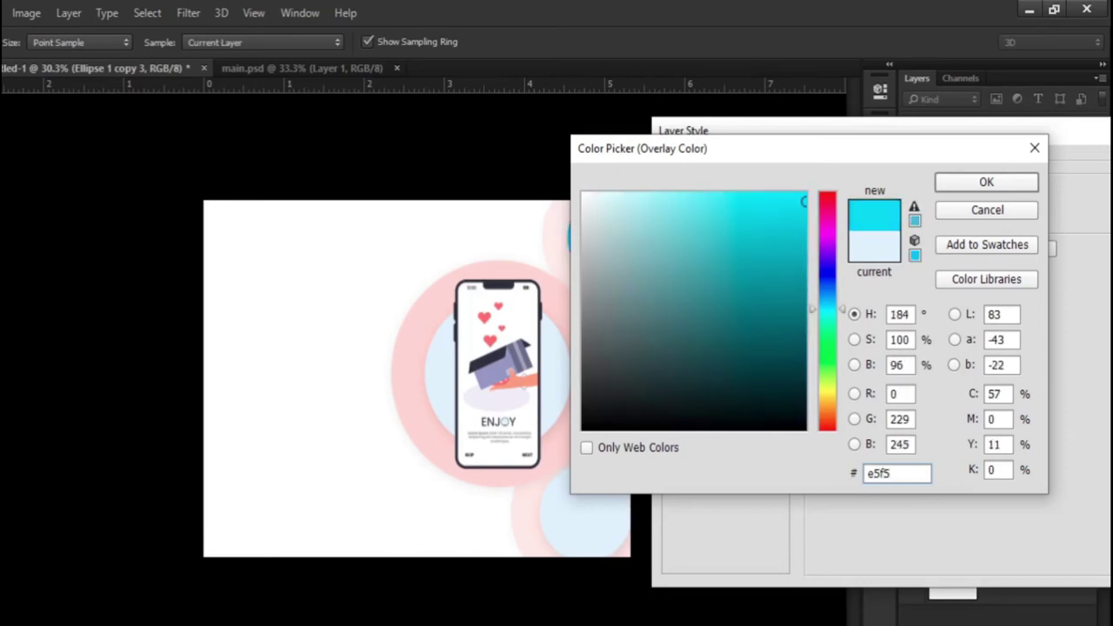
{"action": "type", "text": "ff"}
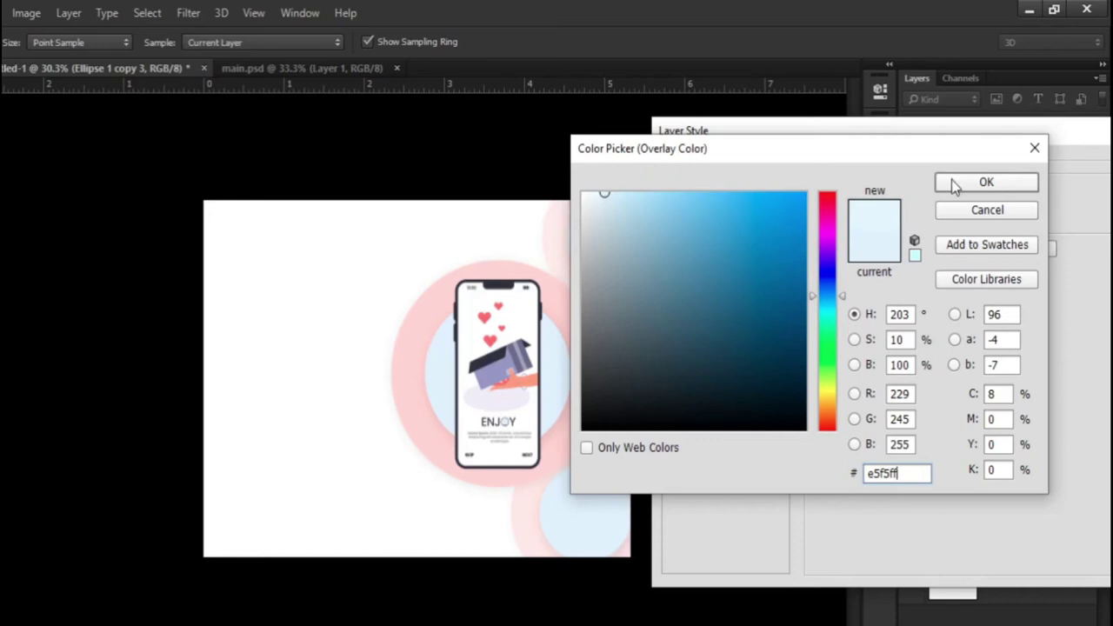
{"action": "left_click", "coordinate": [956, 184]}
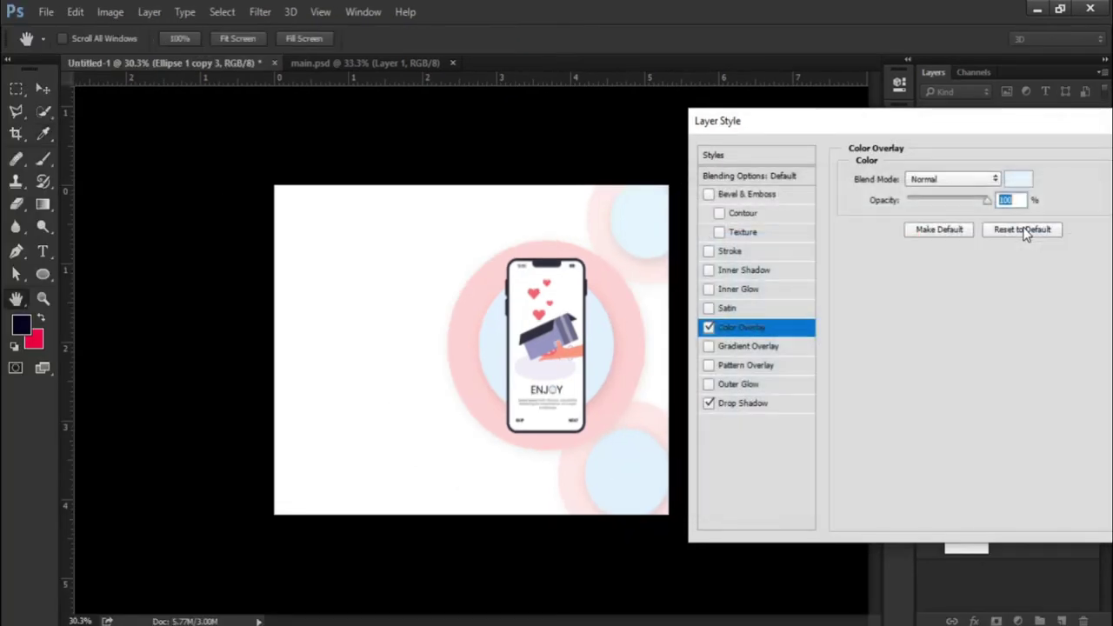
Keep the #bab9b9 drop shadow colour unchanged and apply the circle's styles.
{"action": "left_click", "coordinate": [756, 405]}
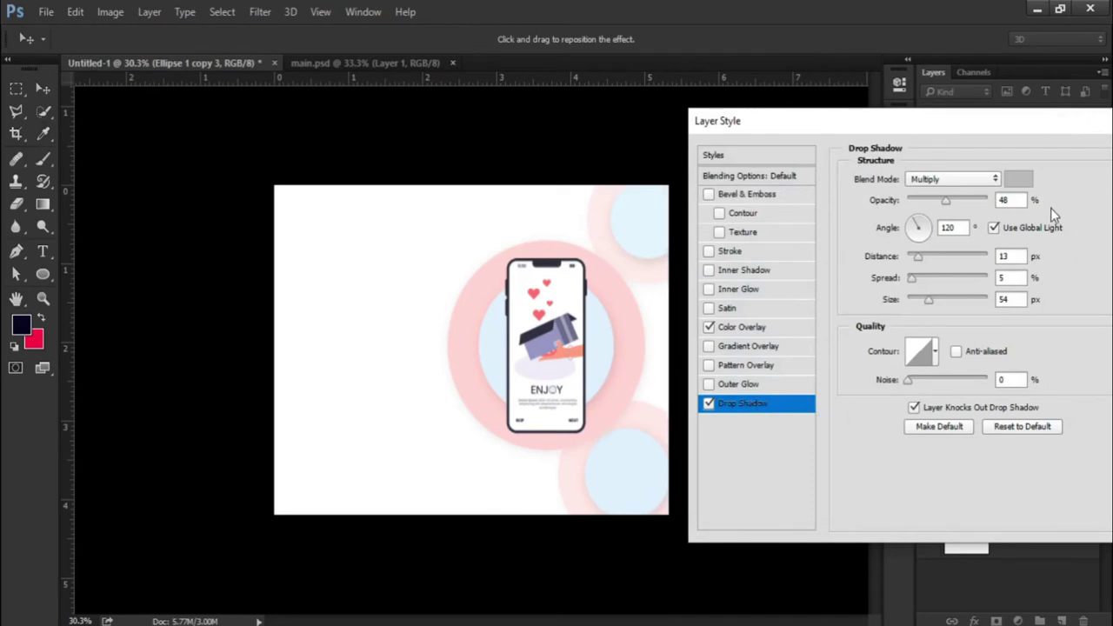
{"action": "left_click", "coordinate": [1018, 179]}
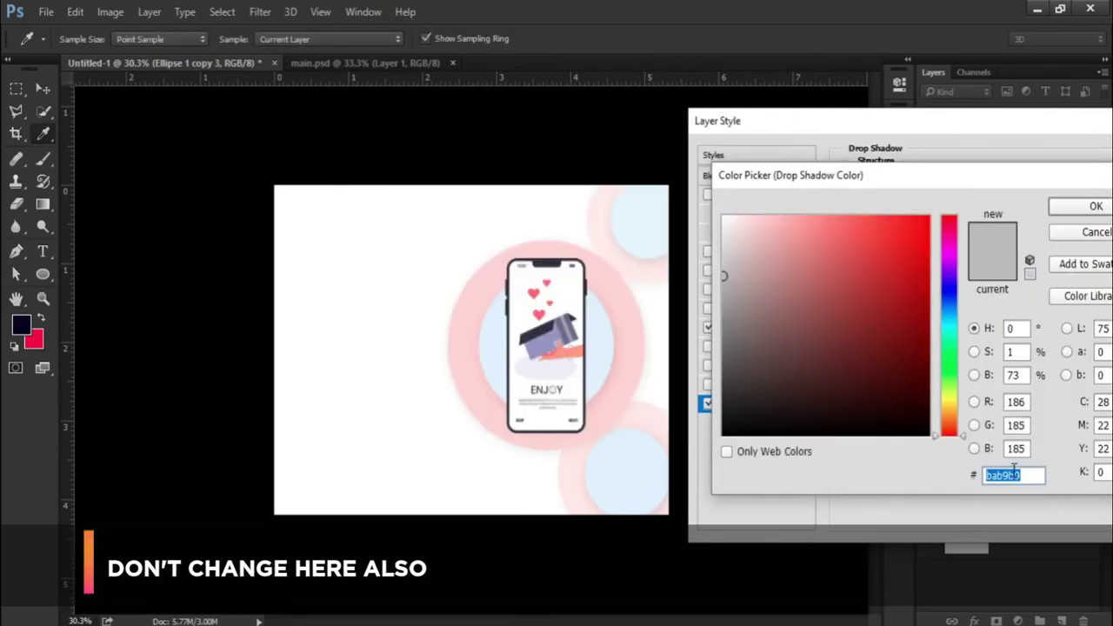
{"action": "left_click", "coordinate": [992, 172]}
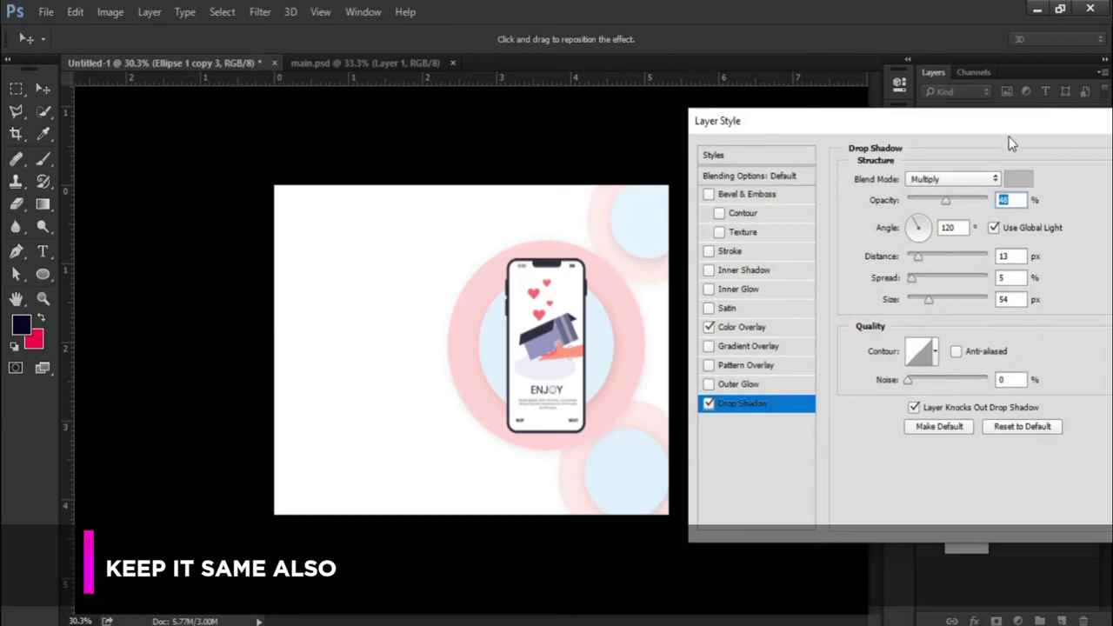
{"action": "left_click_drag", "start_coordinate": [1007, 127], "coordinate": [919, 125]}
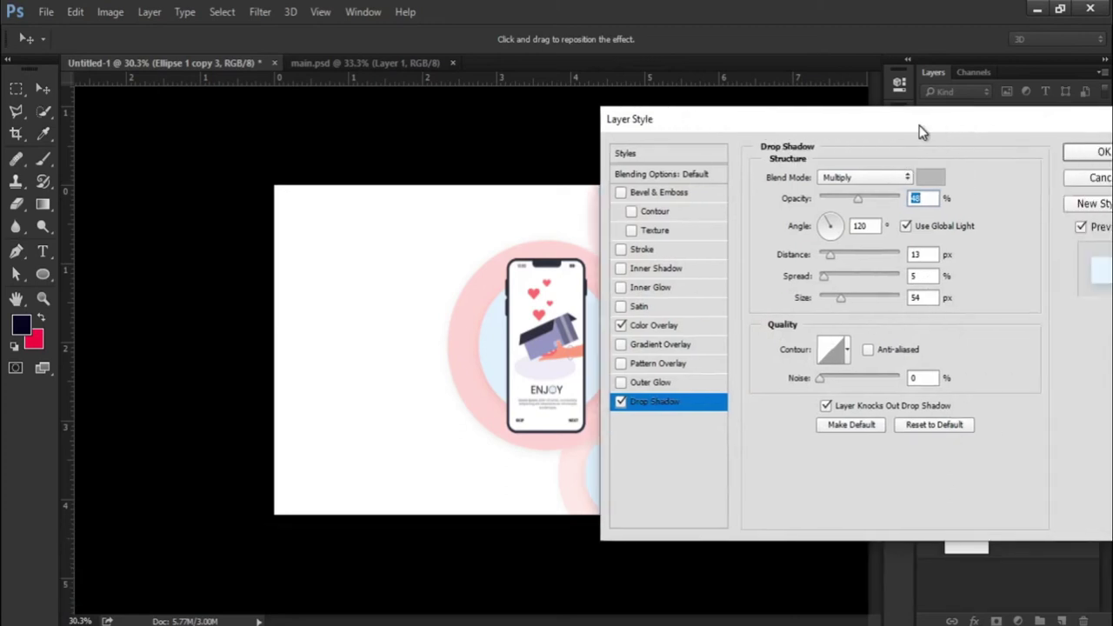
{"action": "left_click", "coordinate": [1068, 157]}
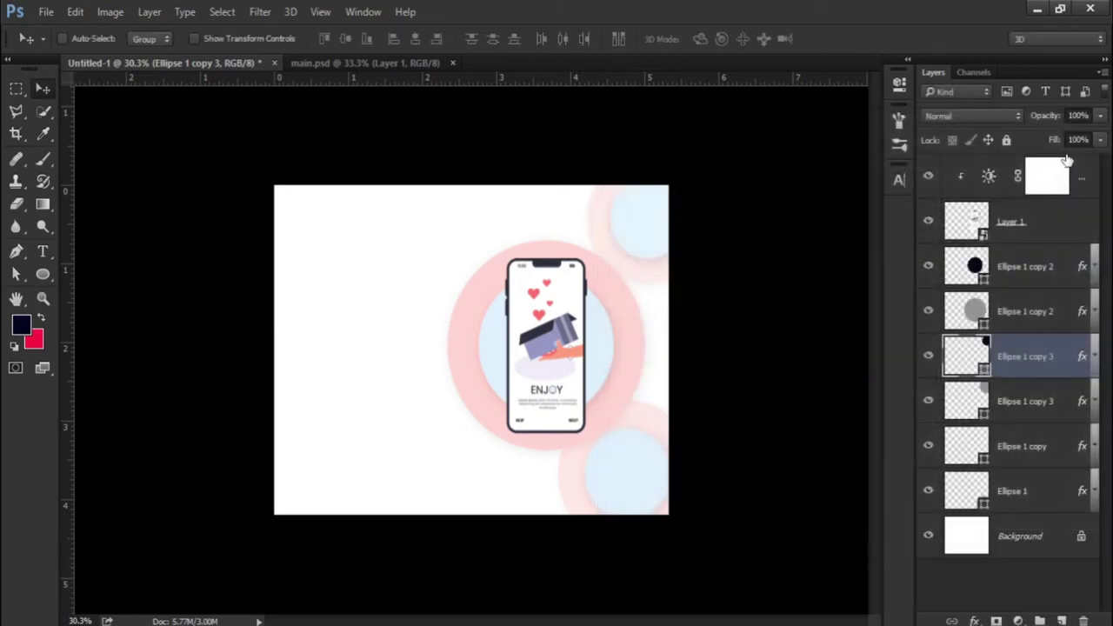
Rename the first three circle layers Top small, Top large and Top small 1.
{"action": "left_click", "coordinate": [1026, 266]}
{"action": "double_click", "coordinate": [1026, 266]}
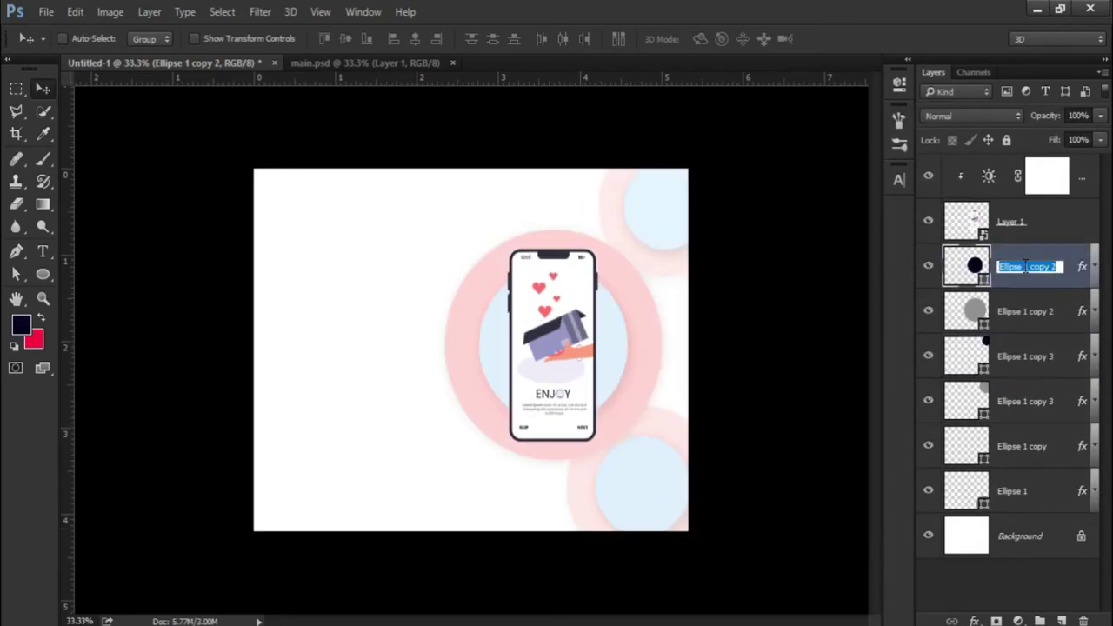
{"action": "type", "text": "T"}
{"action": "left_click", "coordinate": [1037, 321]}
{"action": "double_click", "coordinate": [1009, 311]}
{"action": "type", "text": "Top large"}
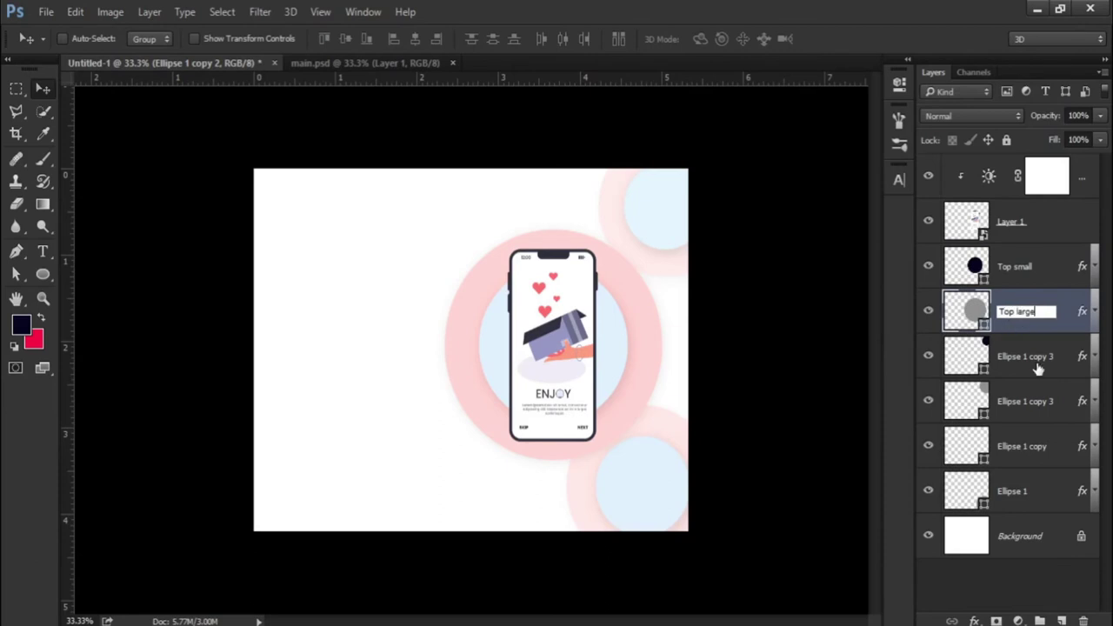
{"action": "left_click", "coordinate": [1012, 366]}
{"action": "double_click", "coordinate": [1012, 362]}
{"action": "type", "text": "T"}
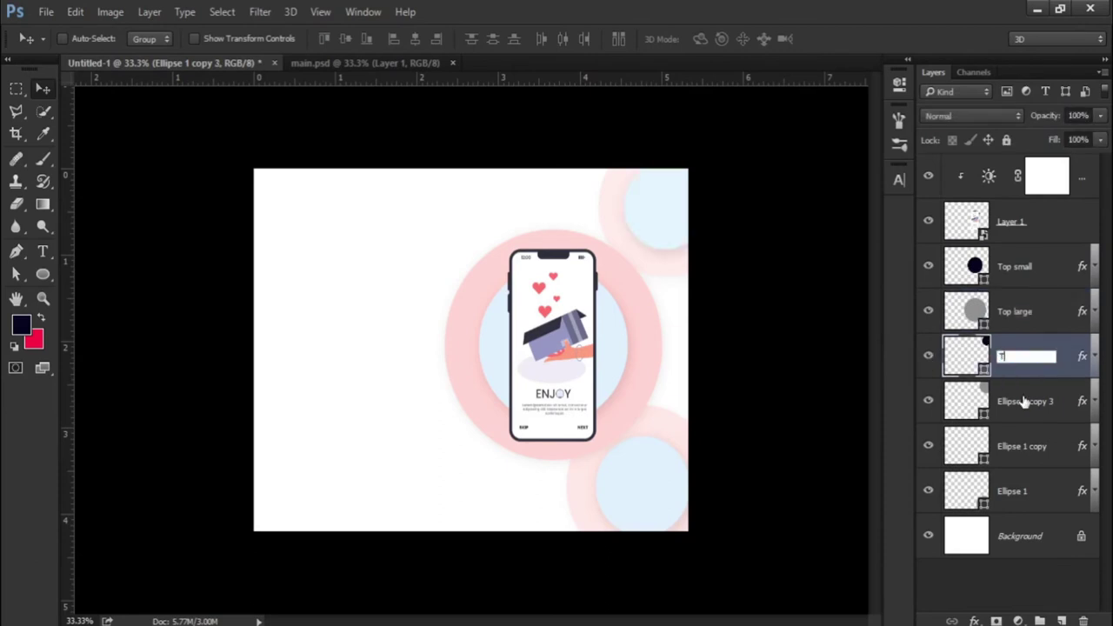
{"action": "type", "text": "op small 1"}
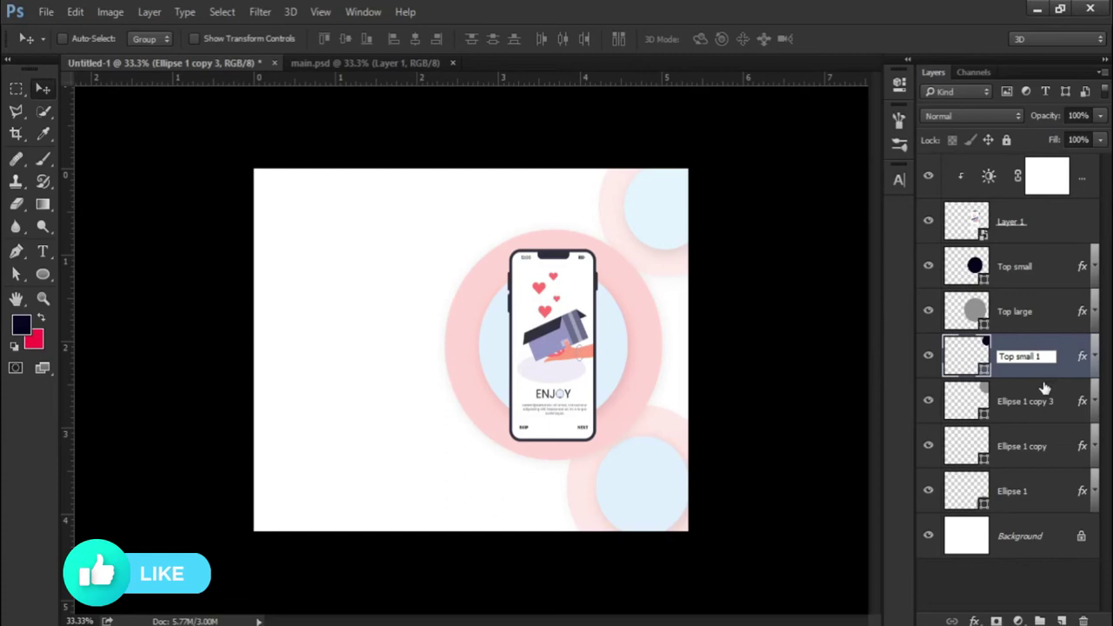
Rename the remaining circle layers Top large 2, Down small and Down large.
{"action": "left_click", "coordinate": [1024, 404]}
{"action": "double_click", "coordinate": [1032, 401]}
{"action": "type", "text": "Top"}
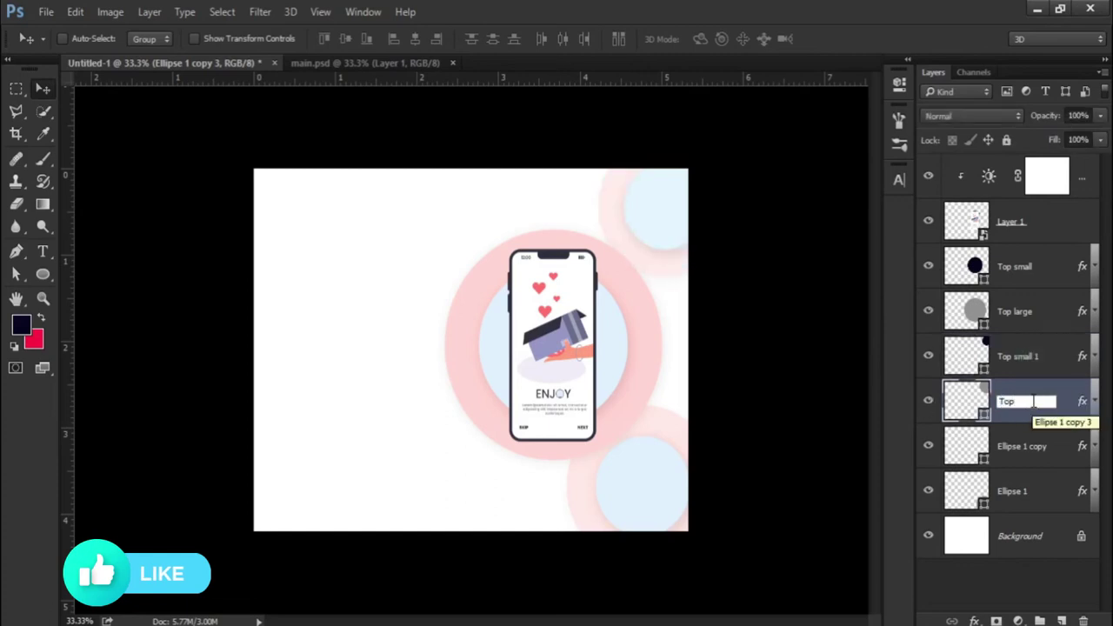
{"action": "type", "text": " large 2"}
{"action": "key", "text": "Return"}
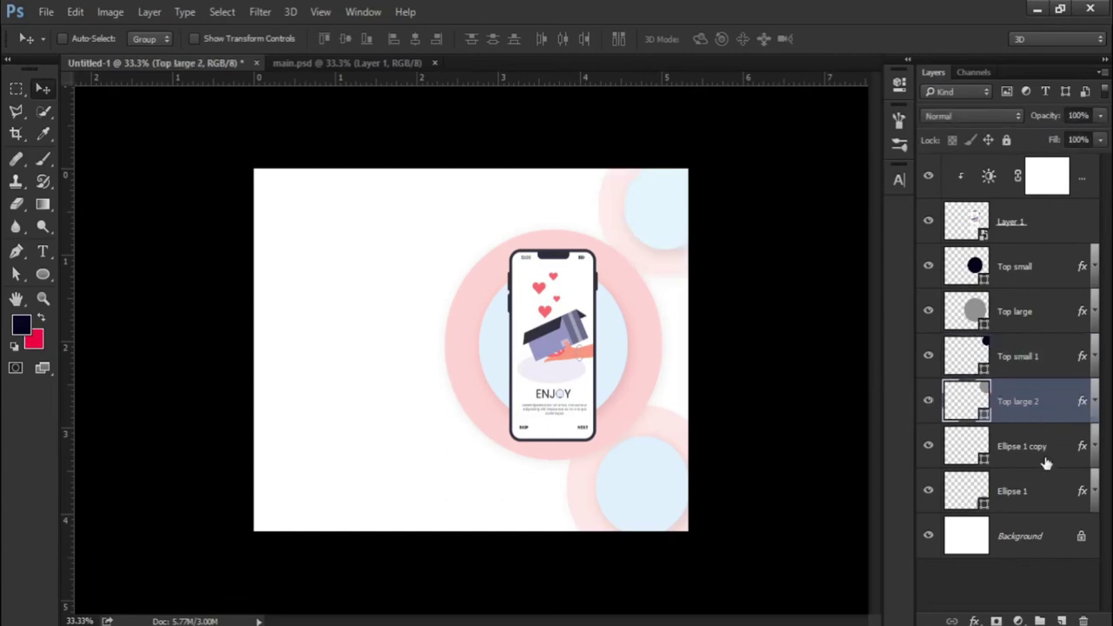
{"action": "left_click", "coordinate": [1044, 462]}
{"action": "double_click", "coordinate": [1014, 449]}
{"action": "type", "text": "Down small"}
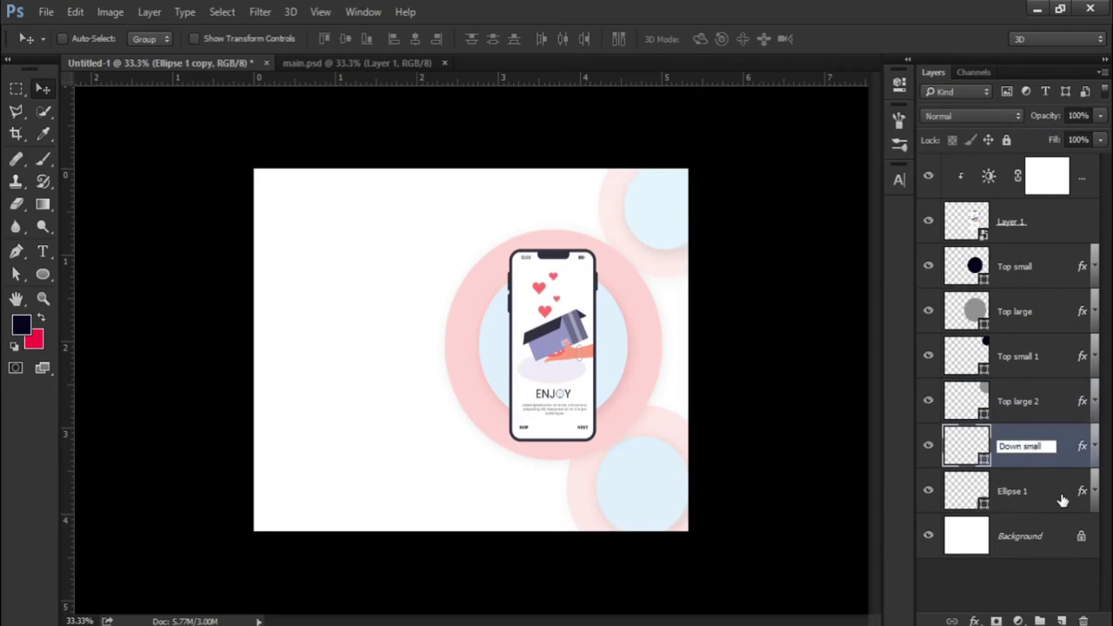
{"action": "left_click", "coordinate": [1049, 494]}
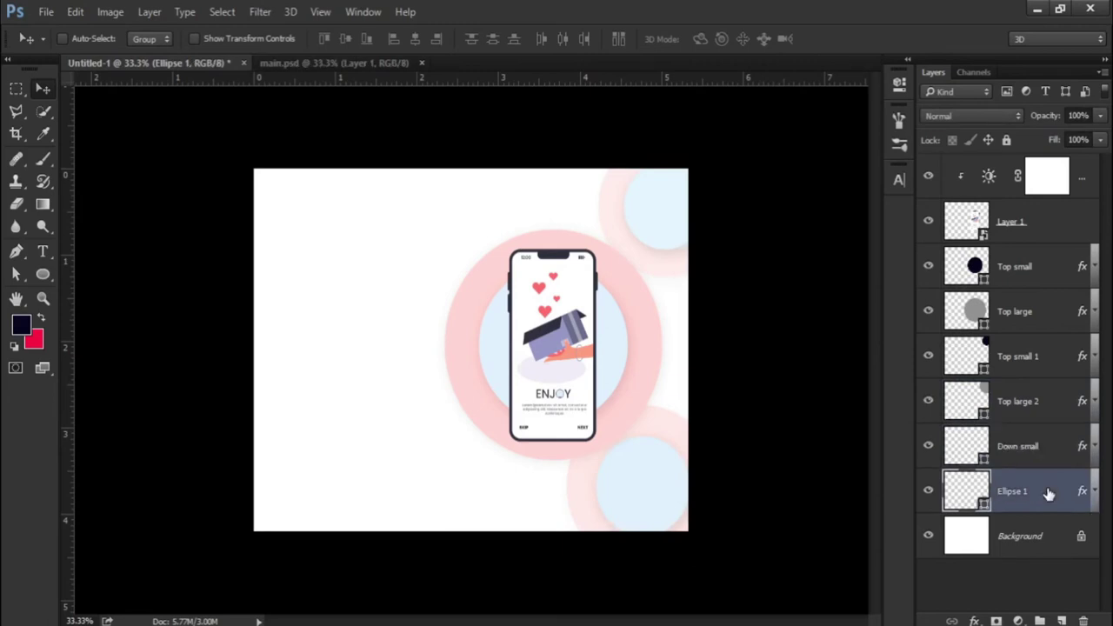
{"action": "double_click", "coordinate": [1012, 493]}
{"action": "type", "text": "Down large"}
{"action": "left_click", "coordinate": [1049, 458]}
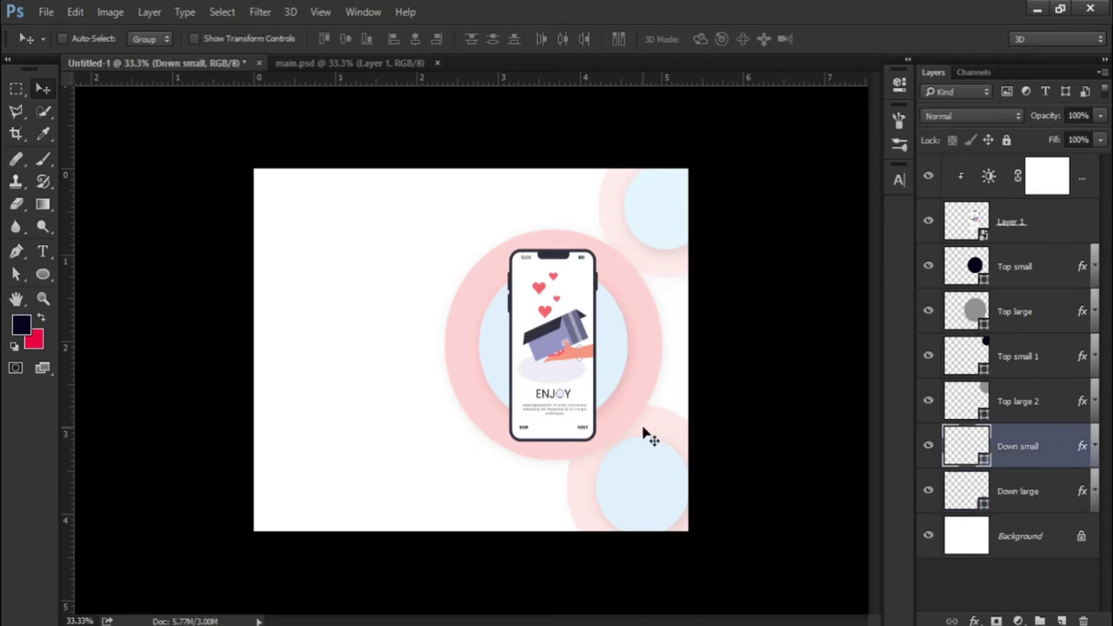
{"action": "scroll", "coordinate": [550, 346], "scroll_direction": "down", "scroll_amount": 1}
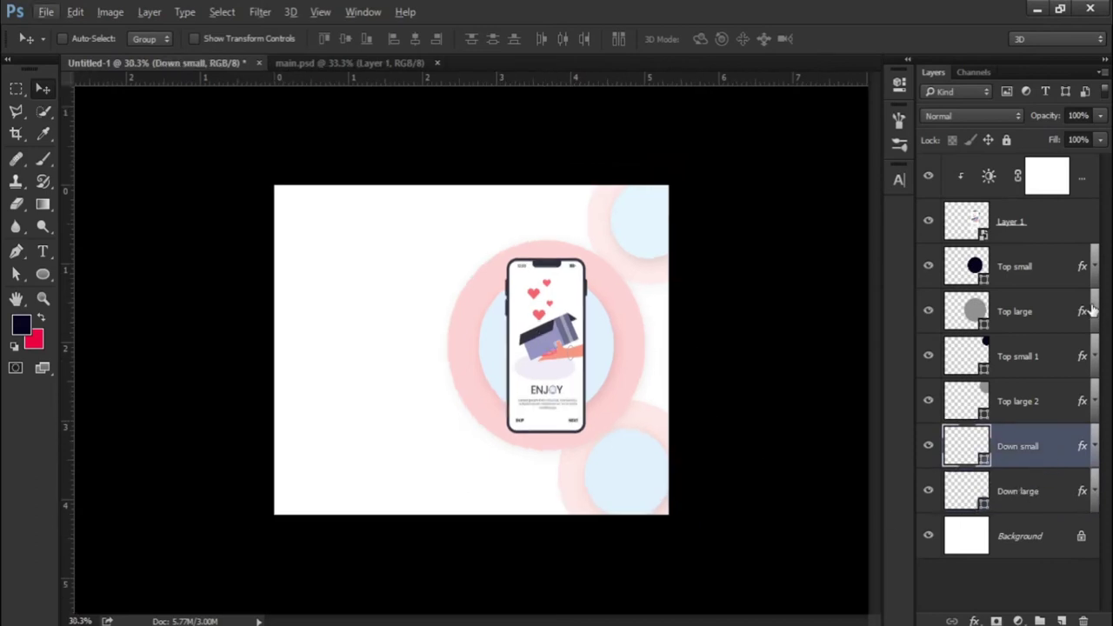
Enlarge the central circle pair behind the phone to about 104%.
{"action": "left_click", "coordinate": [1026, 267]}
{"action": "key", "text": "ctrl+plus"}
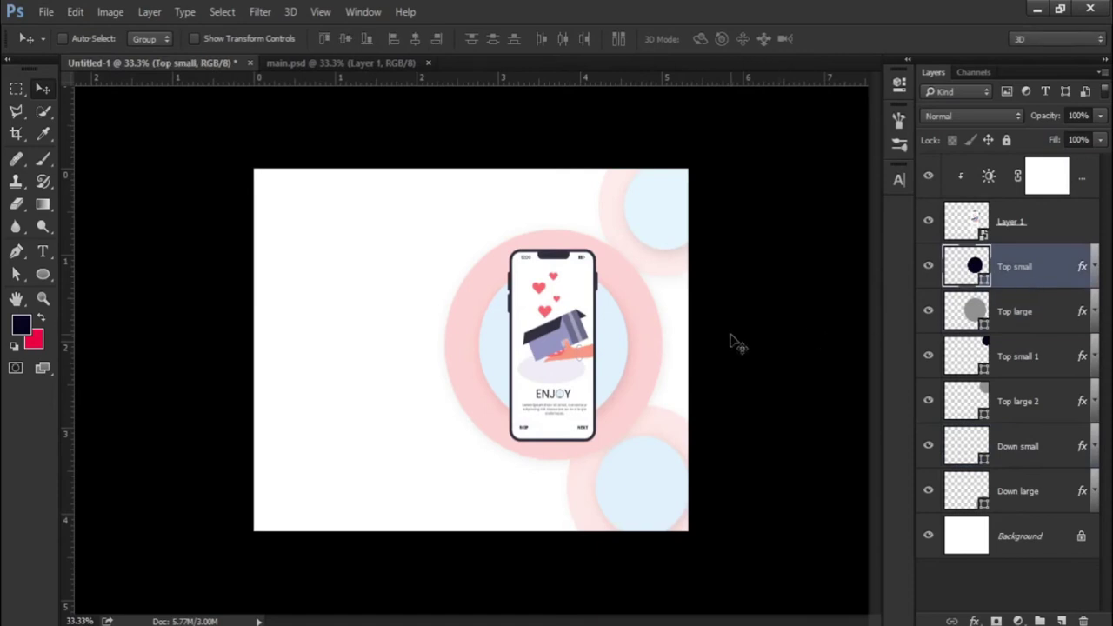
{"action": "key", "text": "ctrl+t"}
{"action": "left_click_drag", "start_coordinate": [627, 426], "coordinate": [638, 444]}
{"action": "key", "text": "Return"}
{"action": "scroll", "coordinate": [573, 418], "scroll_direction": "down", "scroll_amount": 1}
{"action": "scroll", "coordinate": [573, 417], "scroll_direction": "down", "scroll_amount": 1}
{"action": "left_click", "coordinate": [631, 377], "text": "ctrl+shift"}
{"action": "key", "text": "ctrl+t"}
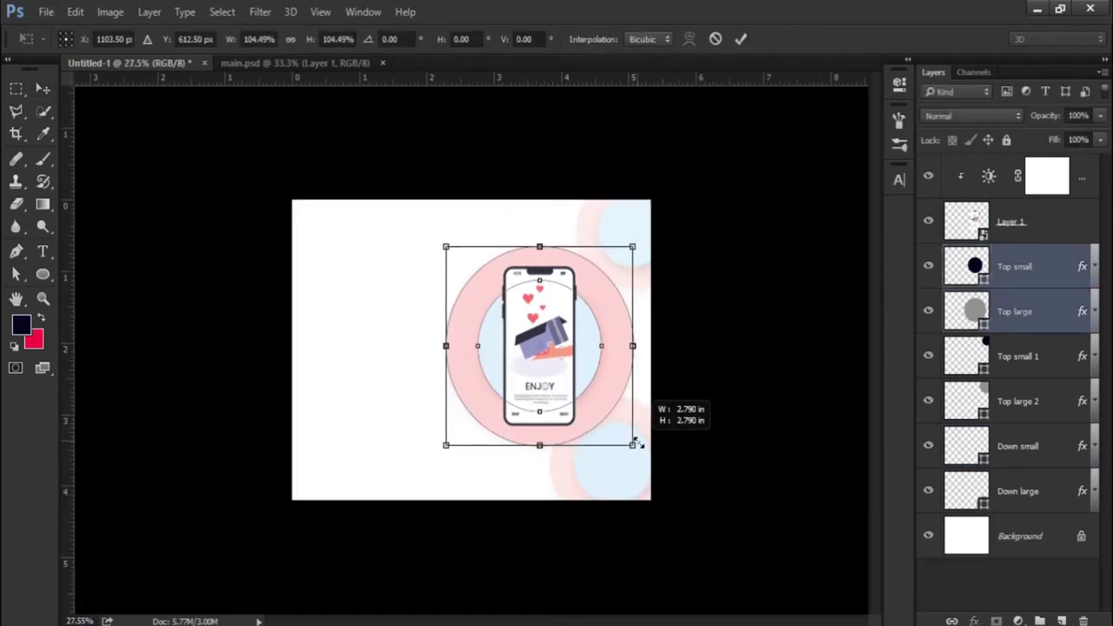
{"action": "key", "text": "Return"}
Shrink the lower-right circle pair to about 95%.
{"action": "key", "text": "ctrl+plus"}
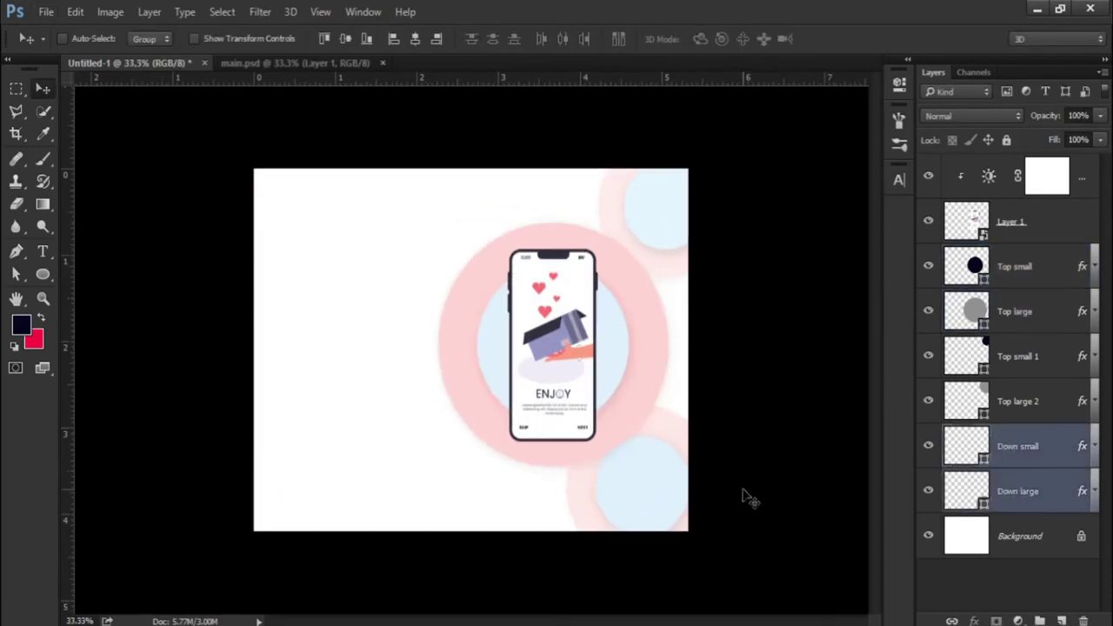
{"action": "key", "text": "ctrl+t"}
{"action": "left_click_drag", "start_coordinate": [731, 567], "coordinate": [729, 560]}
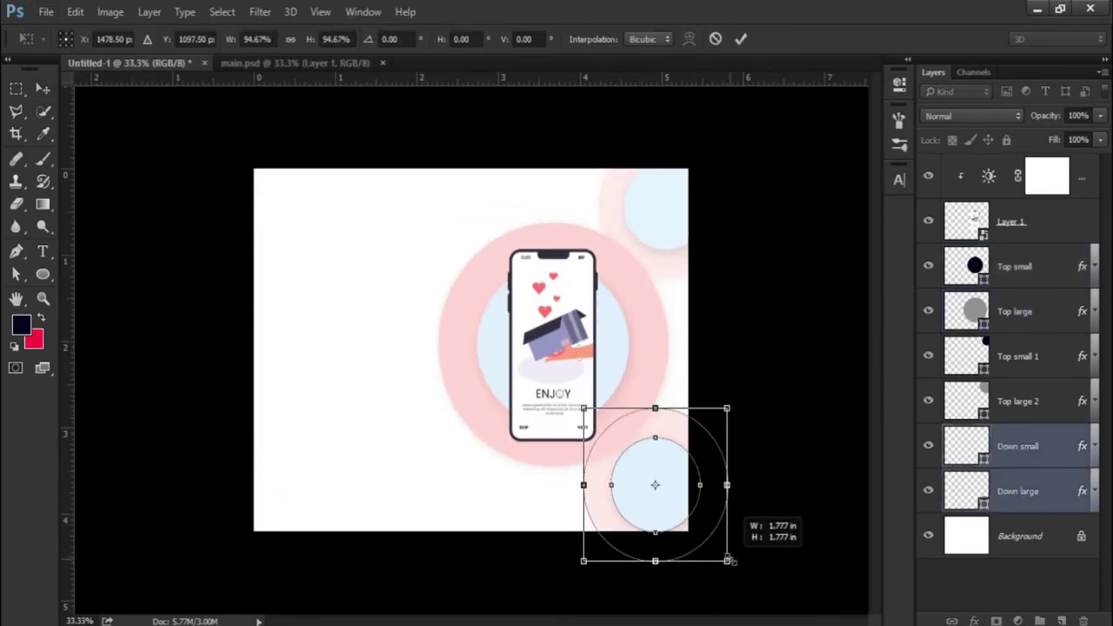
{"action": "key", "text": "Return"}
Resize and nudge down the upper-right circles, then shift the phone artwork right.
{"action": "left_click", "coordinate": [1032, 356]}
{"action": "left_click", "coordinate": [1032, 402], "text": "shift"}
{"action": "key", "text": "ctrl+t"}
{"action": "left_click_drag", "start_coordinate": [735, 141], "coordinate": [727, 148]}
{"action": "key", "text": "Return"}
{"action": "left_click_drag", "start_coordinate": [718, 244], "coordinate": [719, 253]}
{"action": "left_click_drag", "start_coordinate": [553, 335], "coordinate": [580, 335]}
{"action": "scroll", "coordinate": [580, 335], "scroll_direction": "up", "scroll_amount": 2}
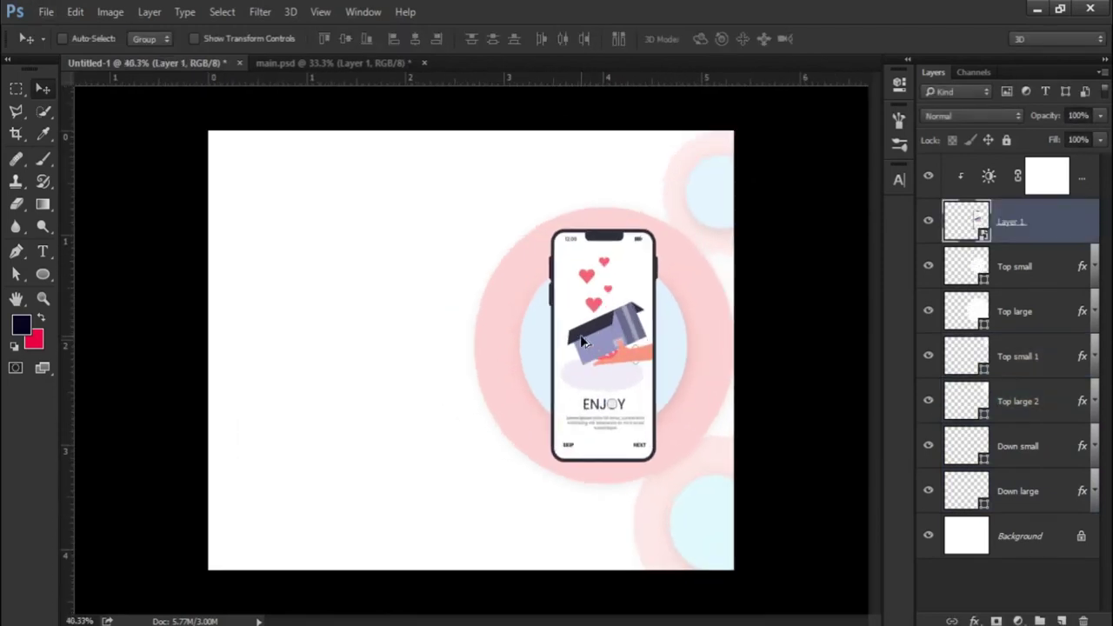
Add a Drop Shadow to the phone on Layer 1: 26% opacity, 21 px distance, 21 px size.
{"action": "right_click", "coordinate": [1035, 224]}
{"action": "left_click", "coordinate": [789, 113]}
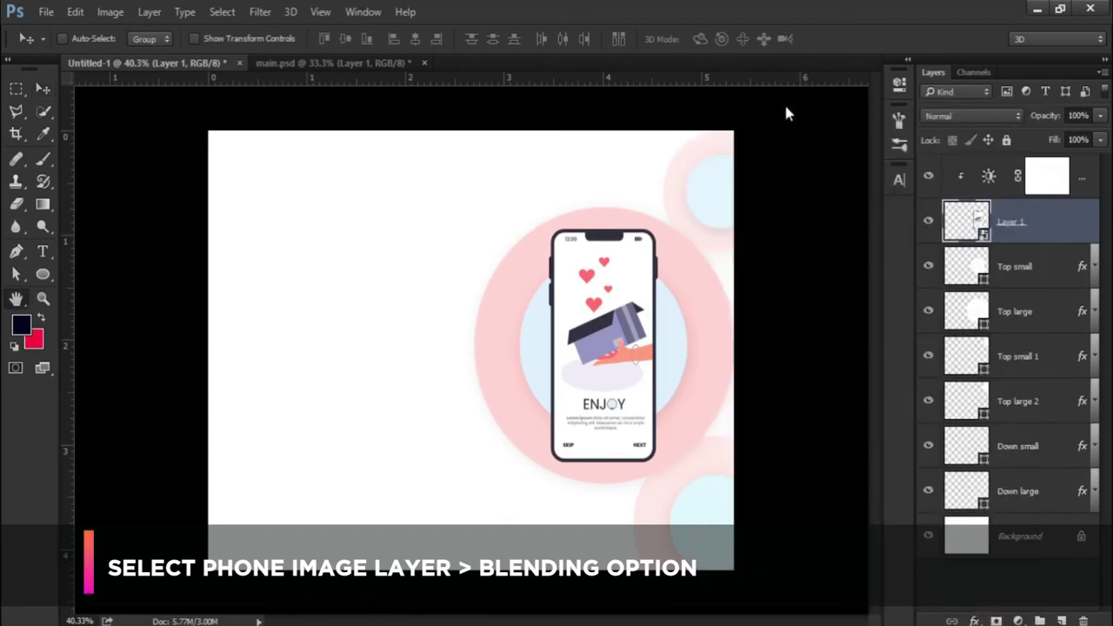
{"action": "left_click", "coordinate": [554, 404]}
{"action": "mouse_move", "coordinate": [629, 116]}
{"action": "left_mouse_down"}
{"action": "mouse_move", "coordinate": [860, 110]}
{"action": "mouse_move", "coordinate": [850, 108]}
{"action": "left_mouse_up"}
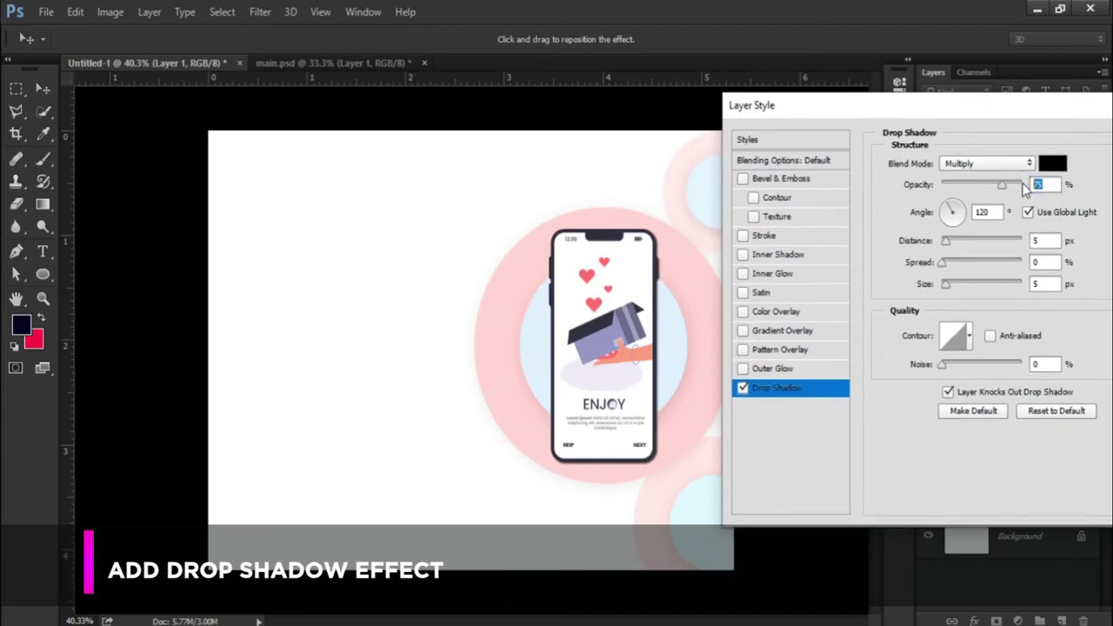
{"action": "type", "text": "26"}
{"action": "left_click", "coordinate": [1039, 241]}
{"action": "type", "text": "11"}
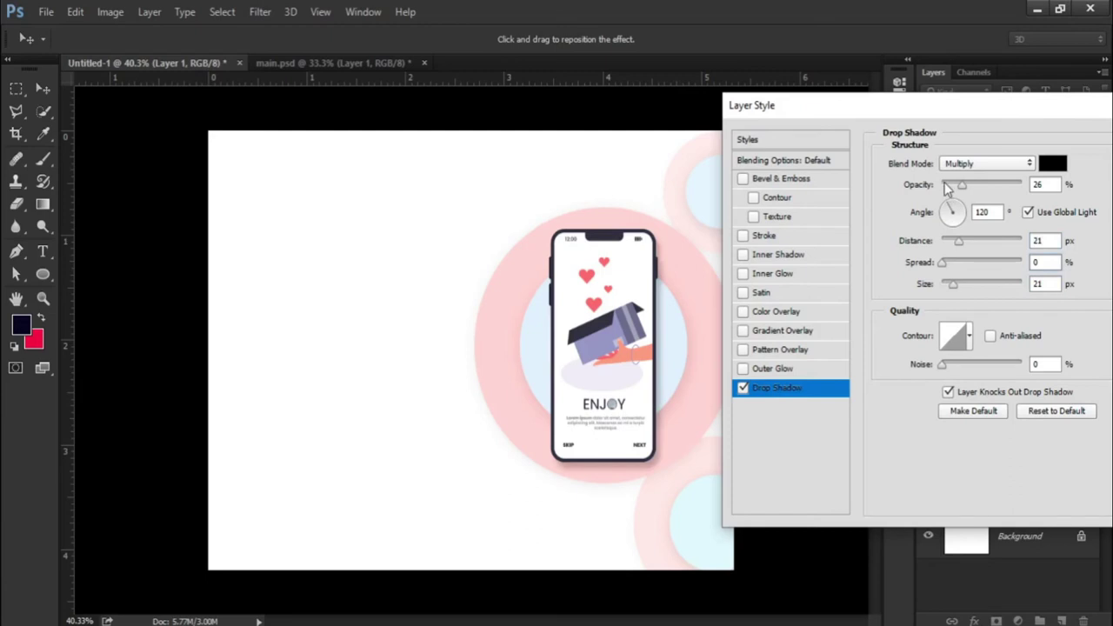
{"action": "left_click_drag", "start_coordinate": [949, 122], "coordinate": [769, 118]}
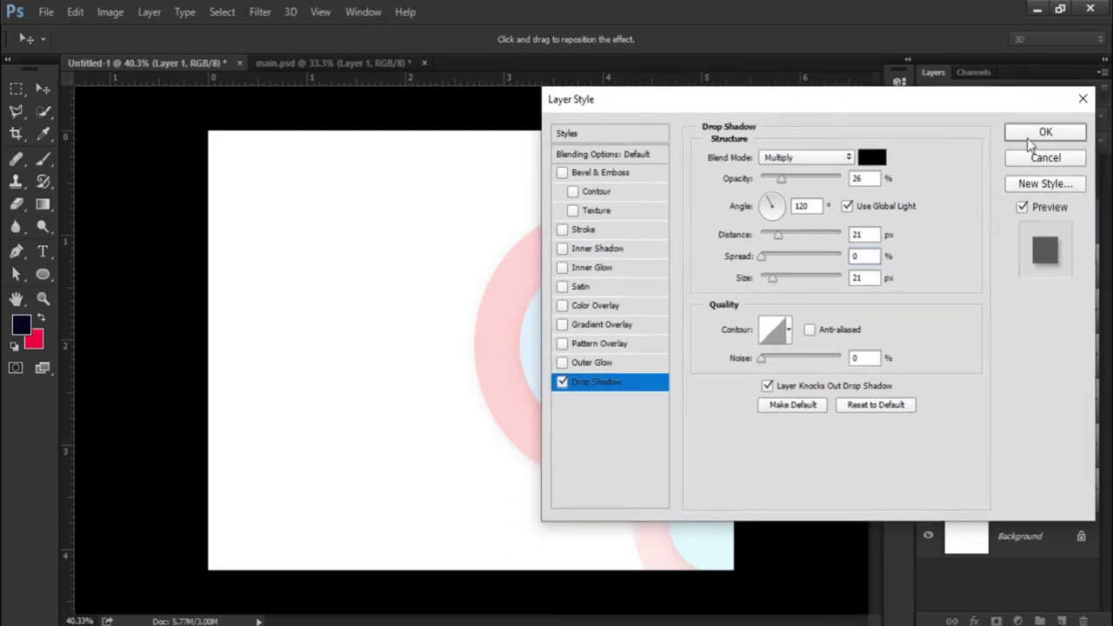
{"action": "left_click", "coordinate": [1031, 134]}
{"action": "scroll", "coordinate": [374, 418], "scroll_direction": "down", "scroll_amount": 1}
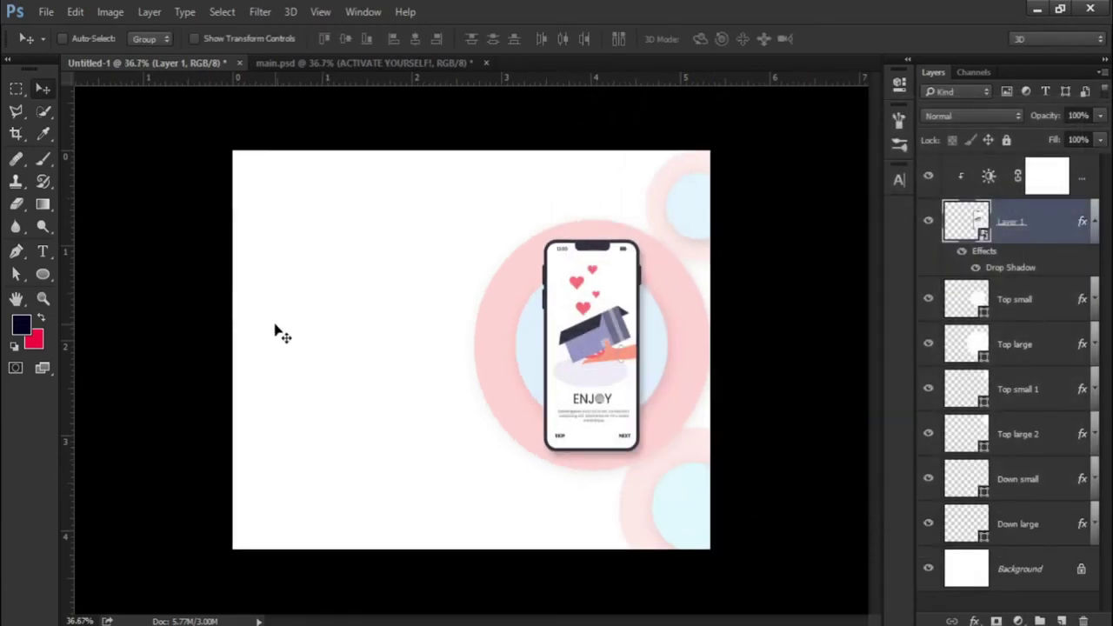
{"action": "scroll", "coordinate": [281, 332], "scroll_direction": "down", "scroll_amount": 1}
Type a two-line ACTIVATE YOURSELF! headline left of the phone in Montserrat Black 30 pt navy.
{"action": "left_click", "coordinate": [43, 252]}
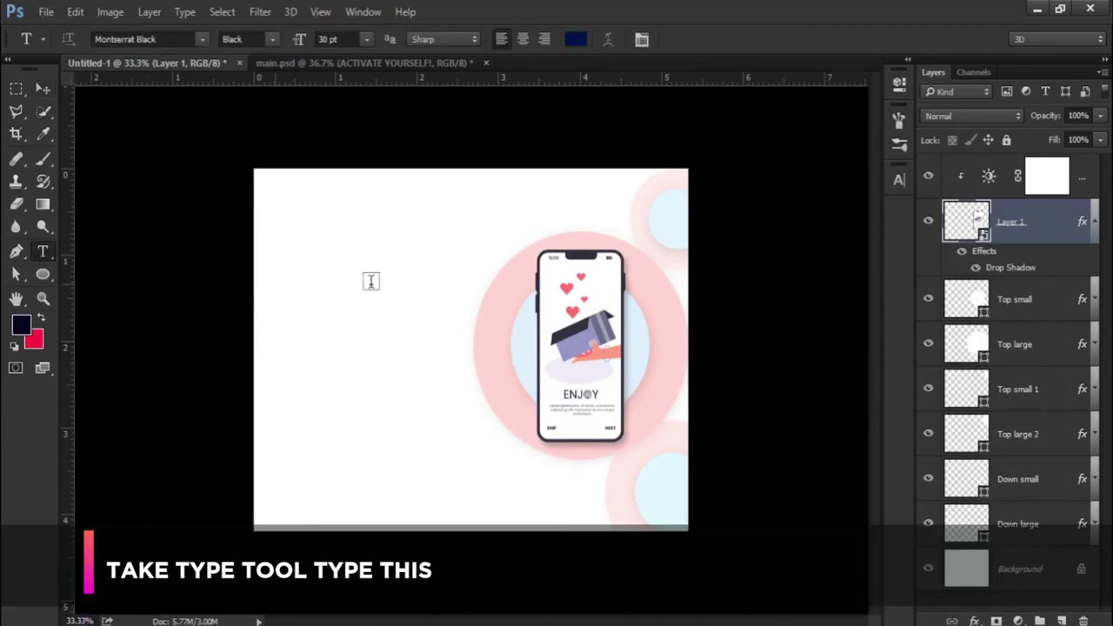
{"action": "left_click", "coordinate": [1047, 176]}
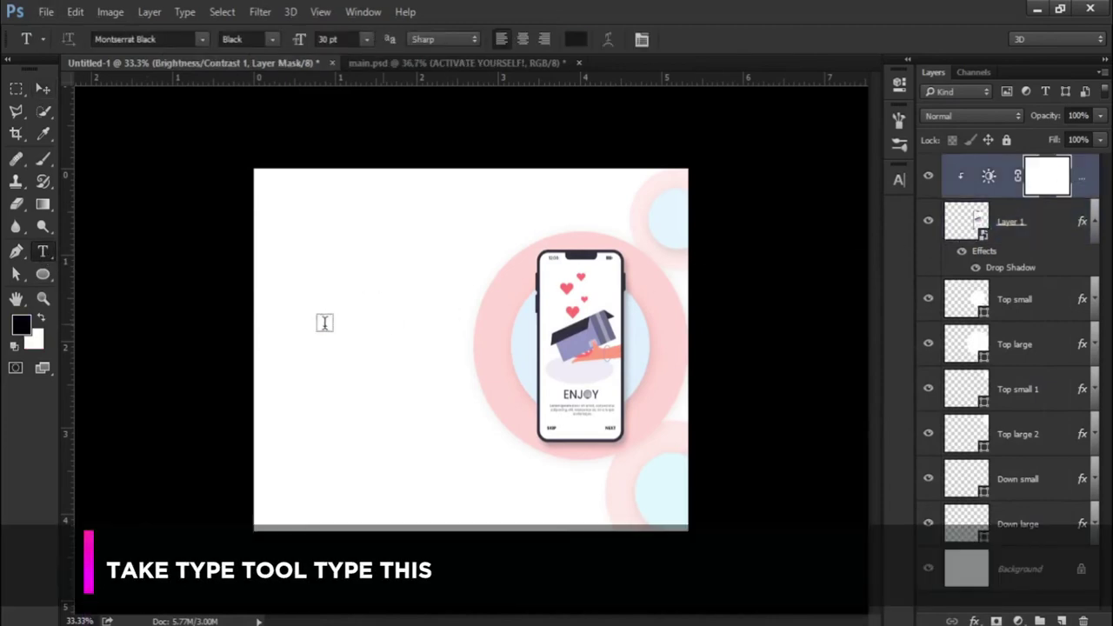
{"action": "scroll", "coordinate": [283, 323], "scroll_direction": "up", "scroll_amount": 1}
{"action": "left_click", "coordinate": [283, 324]}
{"action": "type", "text": "A"}
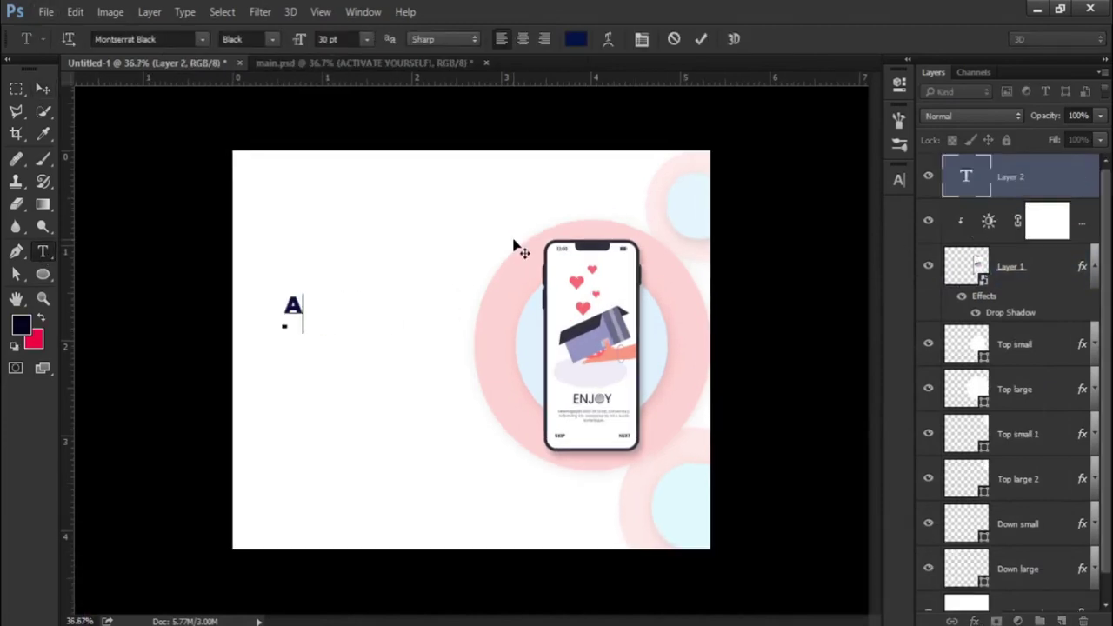
{"action": "type", "text": "CTI"}
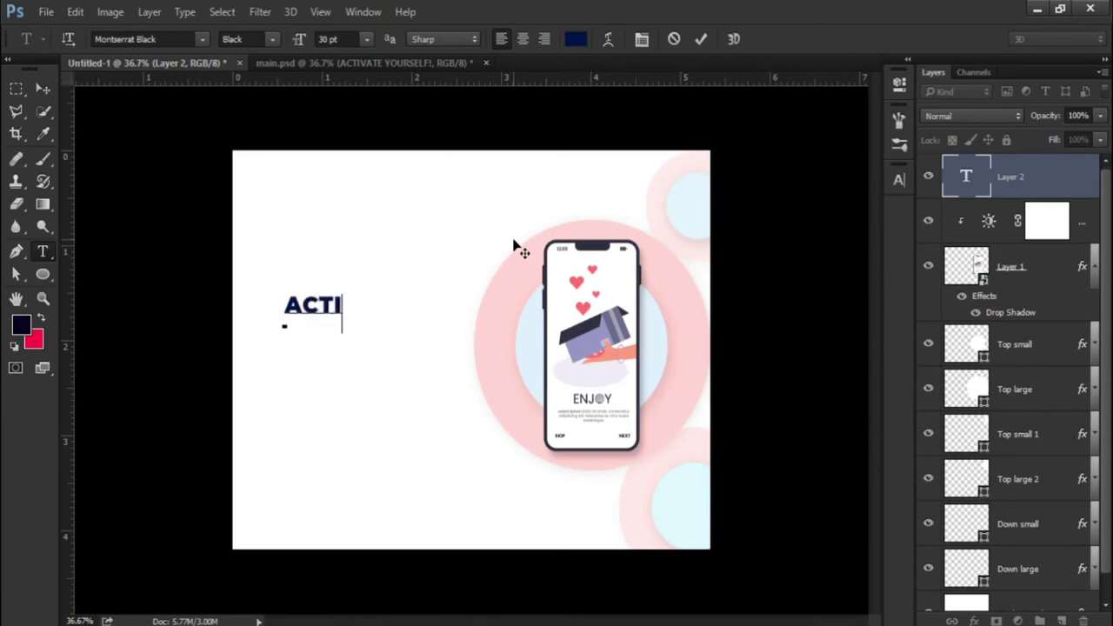
{"action": "type", "text": "VATE "}
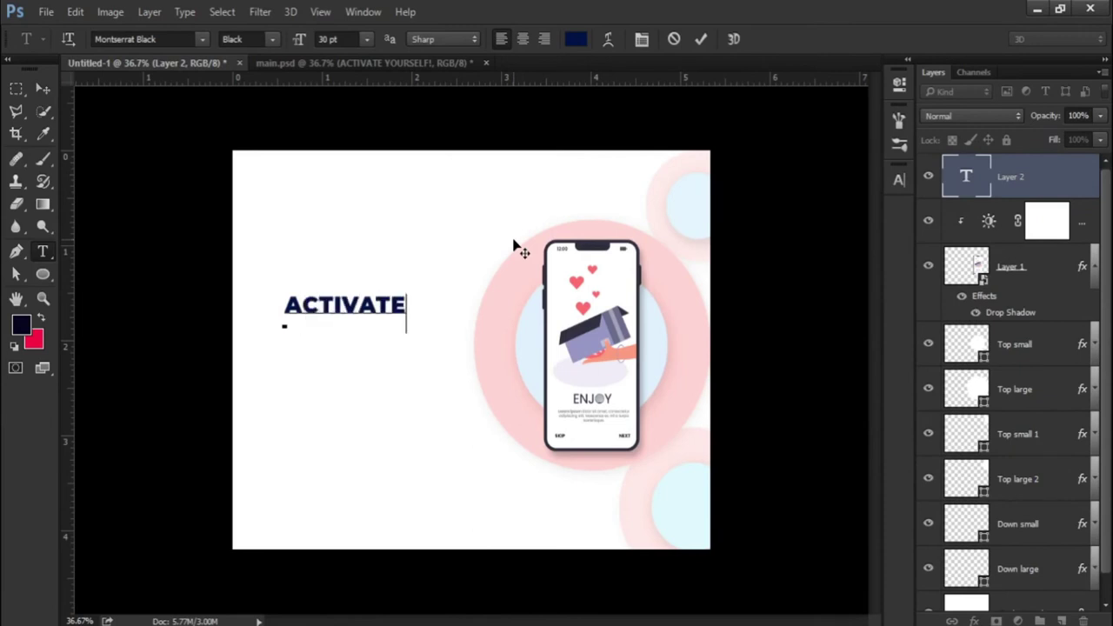
{"action": "type", "text": "YOURS"}
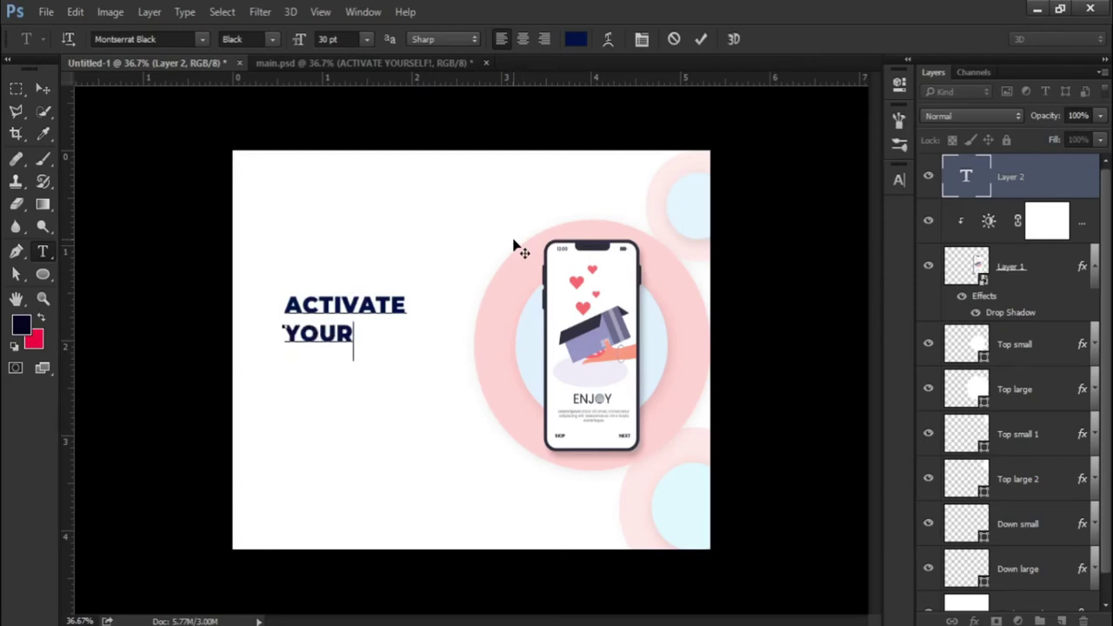
{"action": "type", "text": "EL"}
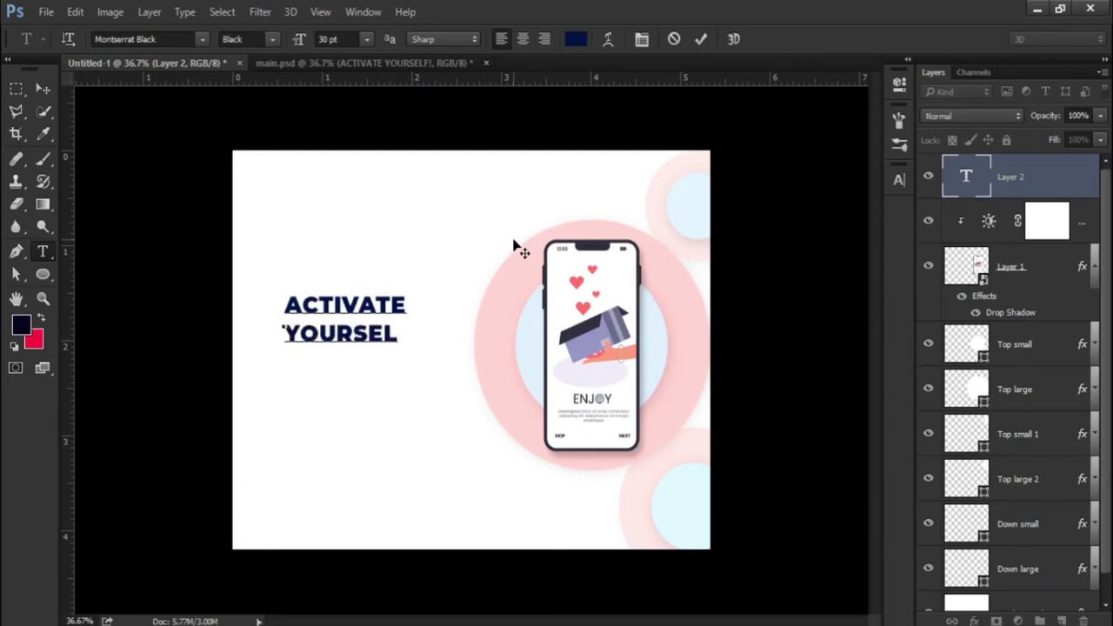
{"action": "type", "text": "F!"}
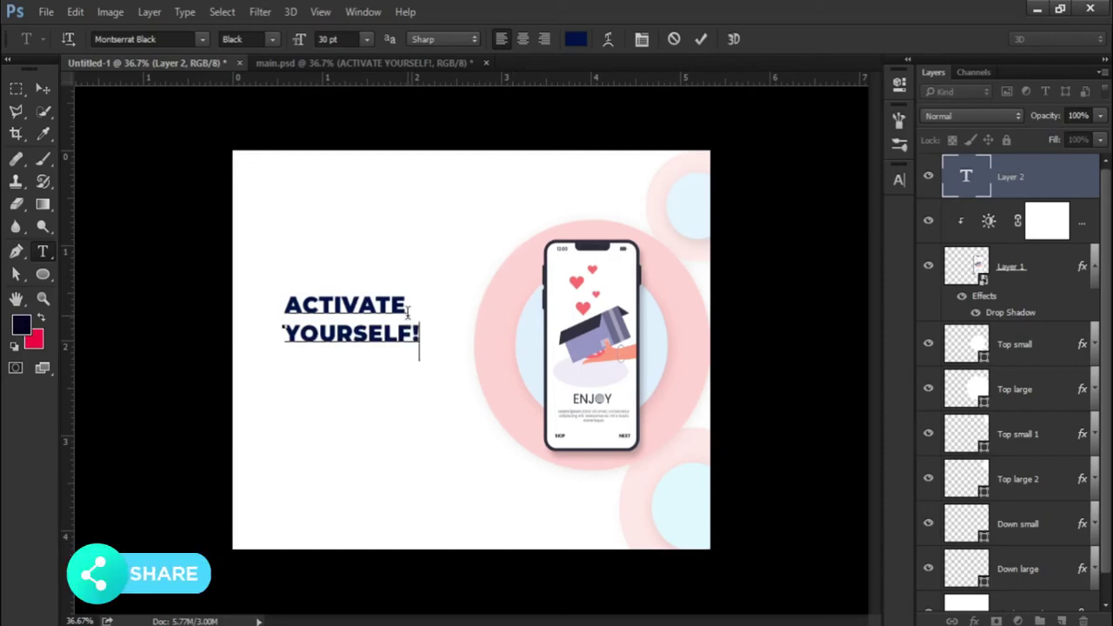
{"action": "left_click_drag", "start_coordinate": [407, 309], "coordinate": [231, 307]}
Set the headline to 26 pt with YOURSELF! at 40 pt, and increase the leading.
{"action": "left_click", "coordinate": [335, 40]}
{"action": "type", "text": "26"}
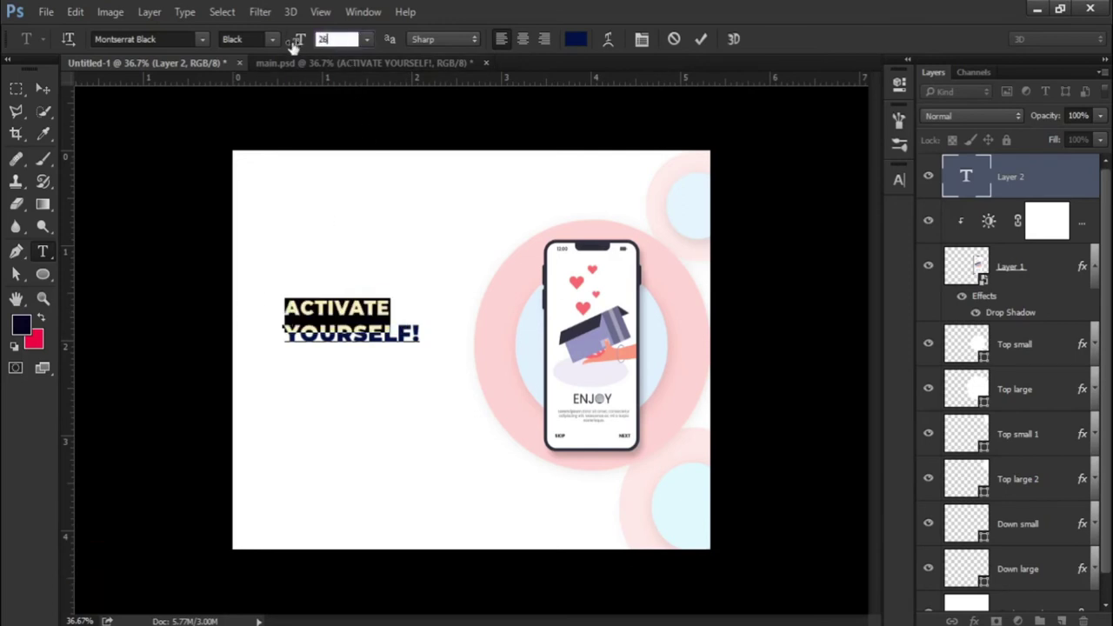
{"action": "key", "text": "Return"}
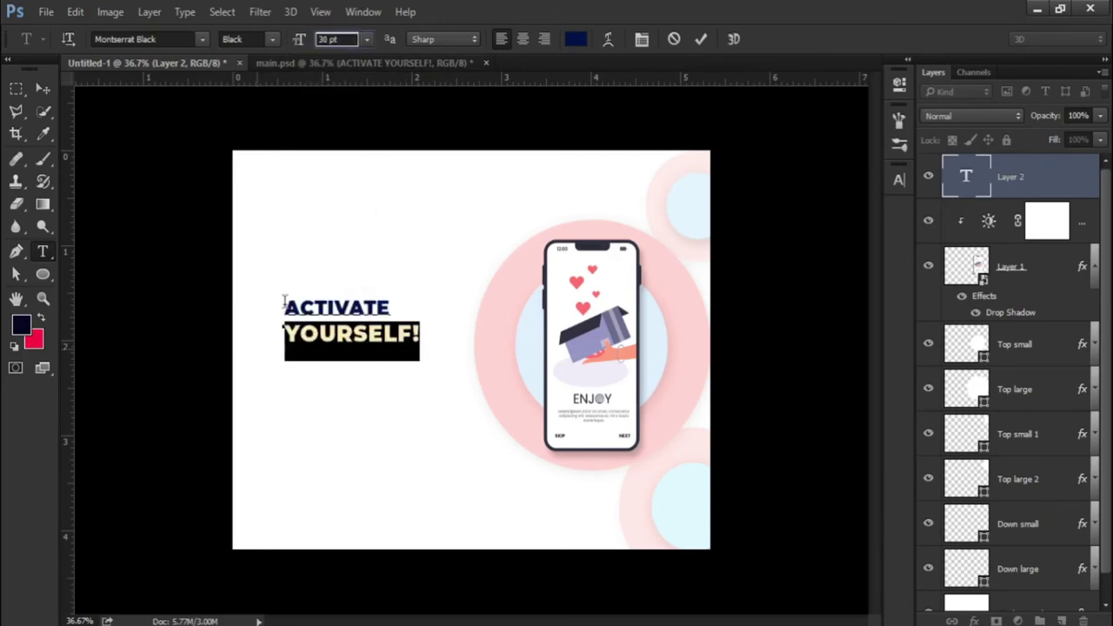
{"action": "left_click", "coordinate": [329, 39]}
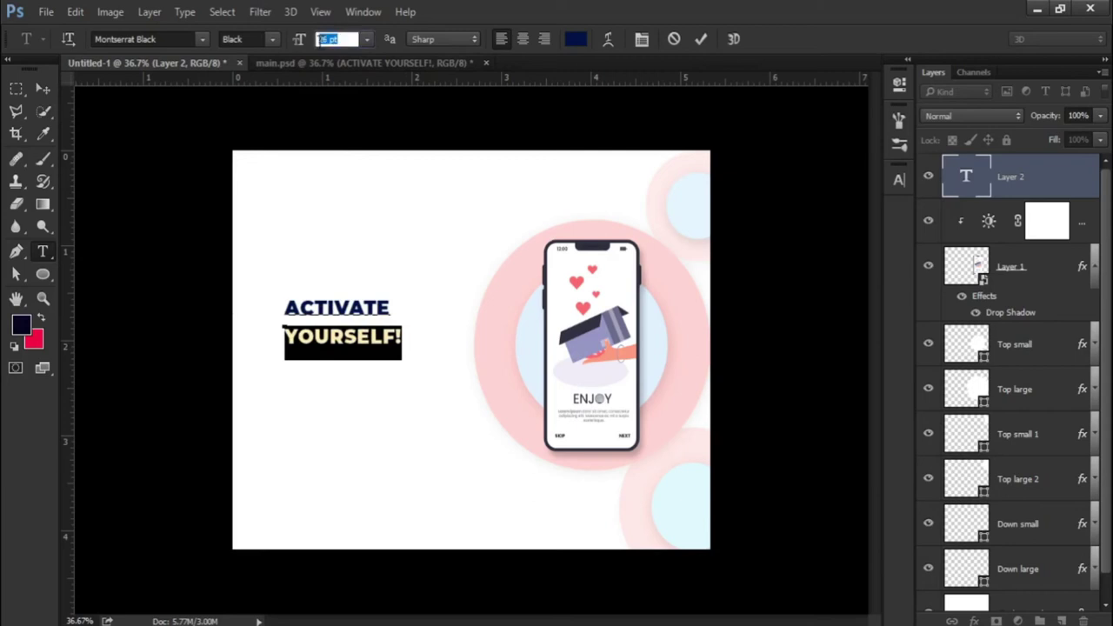
{"action": "type", "text": "40"}
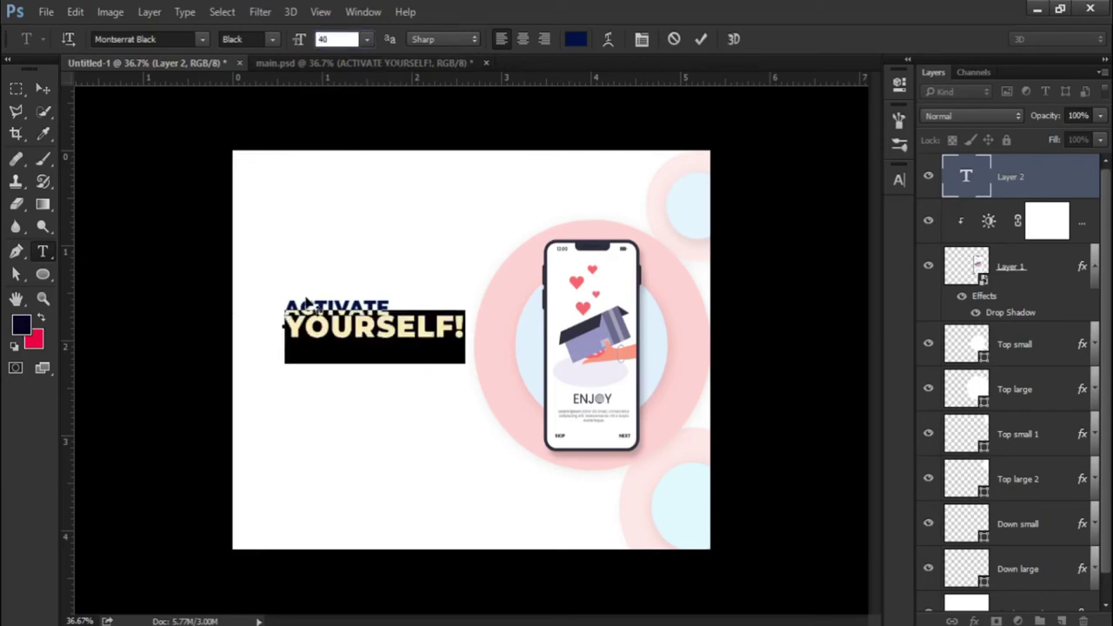
{"action": "left_click", "coordinate": [899, 182]}
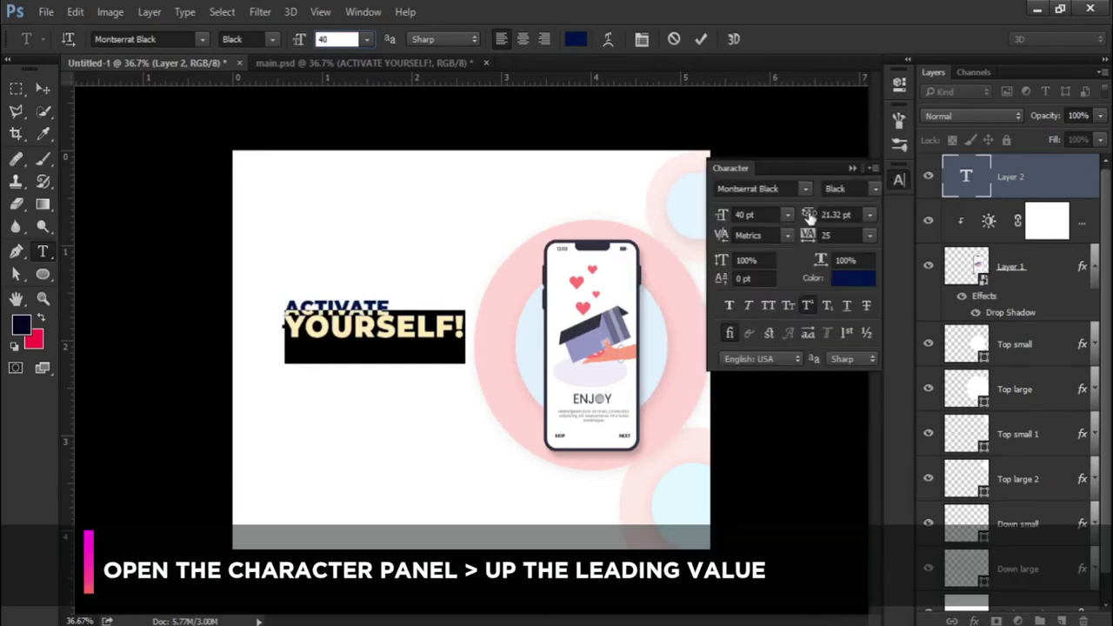
{"action": "left_click_drag", "start_coordinate": [809, 217], "coordinate": [839, 217]}
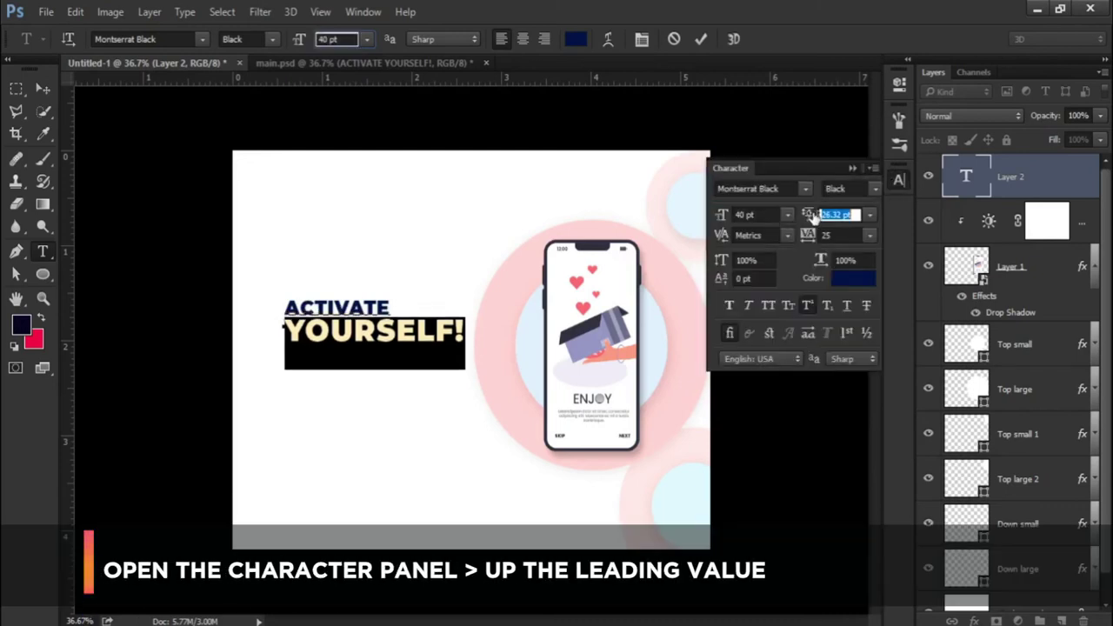
{"action": "left_click", "coordinate": [850, 169]}
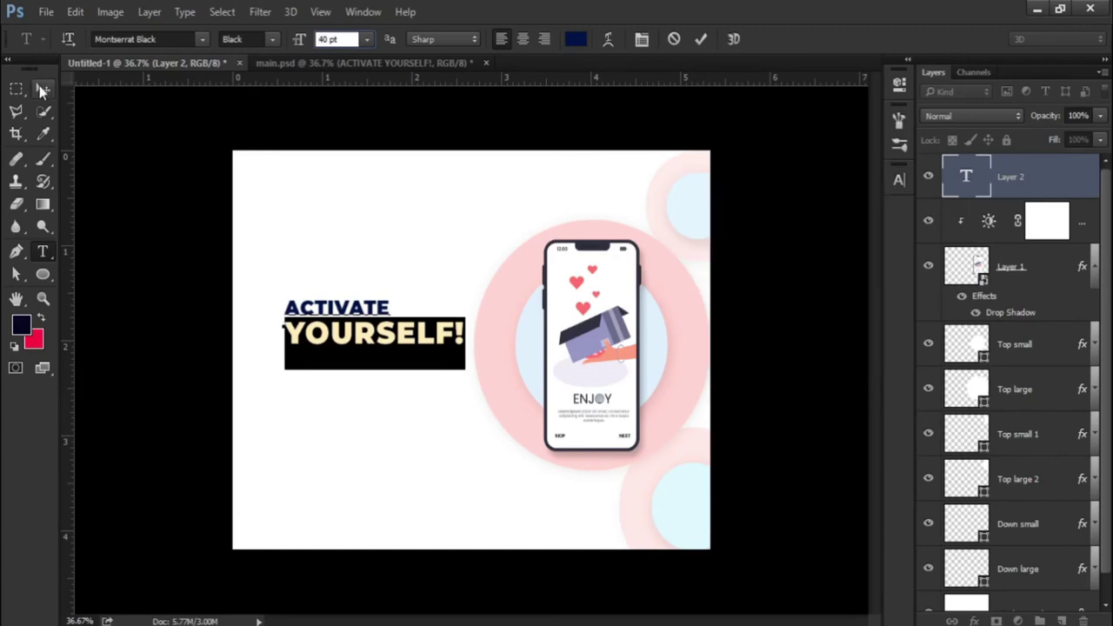
Commit the headline edits and shift the ACTIVATE YOURSELF! text further left.
{"action": "left_click", "coordinate": [40, 88]}
{"action": "left_click", "coordinate": [363, 12]}
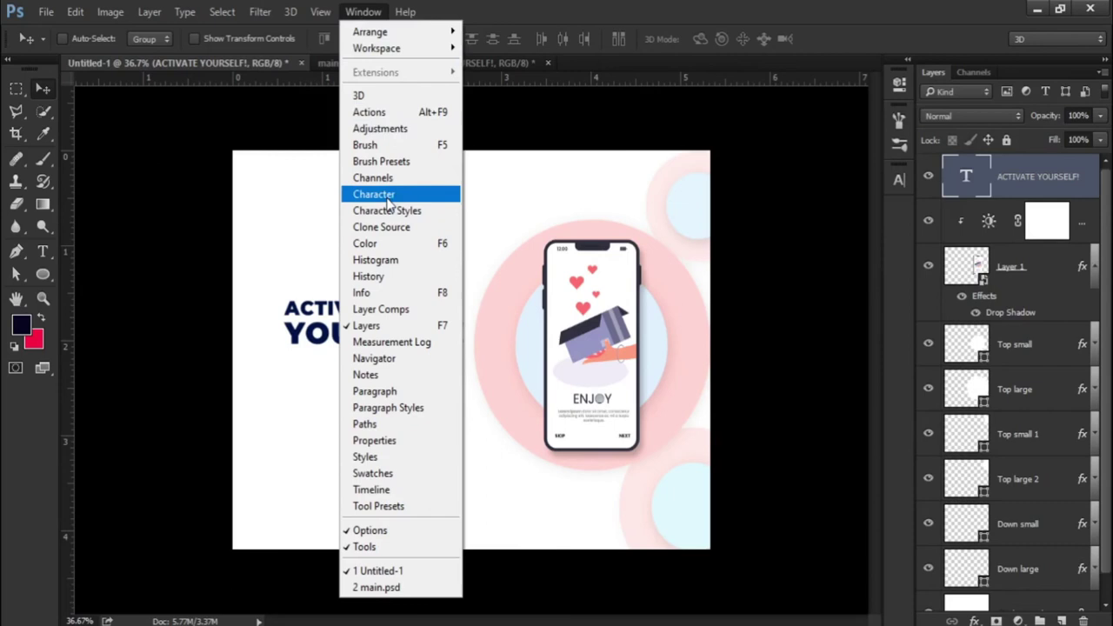
{"action": "left_click", "coordinate": [350, 14]}
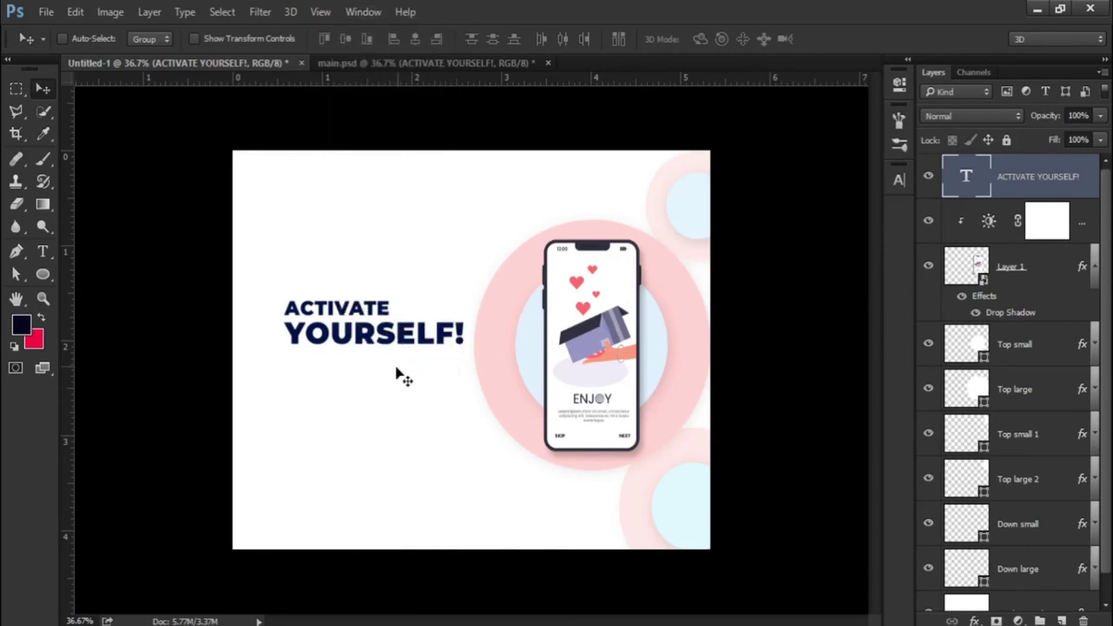
{"action": "scroll", "coordinate": [395, 374], "scroll_direction": "up", "scroll_amount": 1}
{"action": "scroll", "coordinate": [381, 367], "scroll_direction": "up", "scroll_amount": 1}
{"action": "left_click_drag", "start_coordinate": [389, 330], "coordinate": [361, 327]}
{"action": "scroll", "coordinate": [300, 431], "scroll_direction": "down", "scroll_amount": 1}
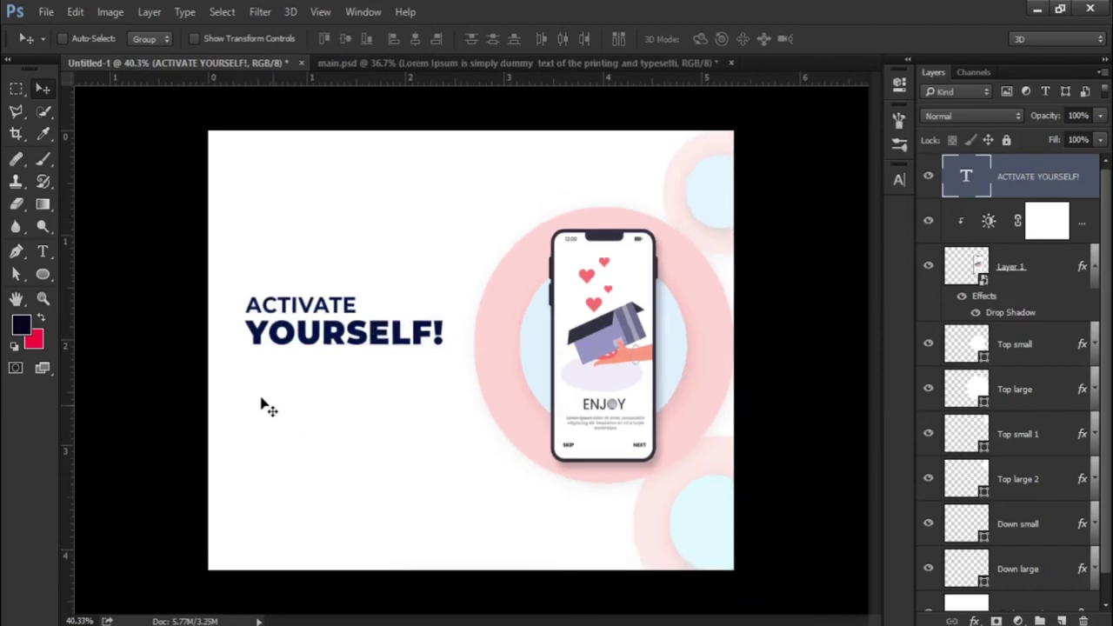
{"action": "left_click", "coordinate": [45, 252]}
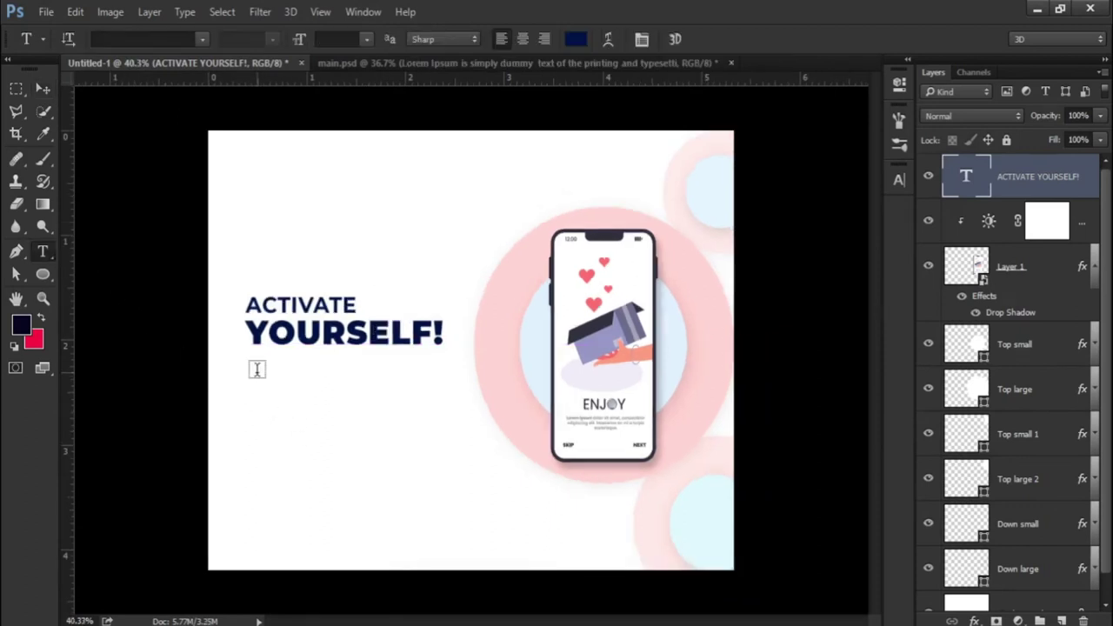
Place a Lorem Ipsum paragraph under the headline, widening its text box to fit two lines.
{"action": "mouse_move", "coordinate": [254, 366]}
{"action": "left_mouse_down"}
{"action": "mouse_move", "coordinate": [474, 424]}
{"action": "mouse_move", "coordinate": [492, 397]}
{"action": "left_mouse_up"}
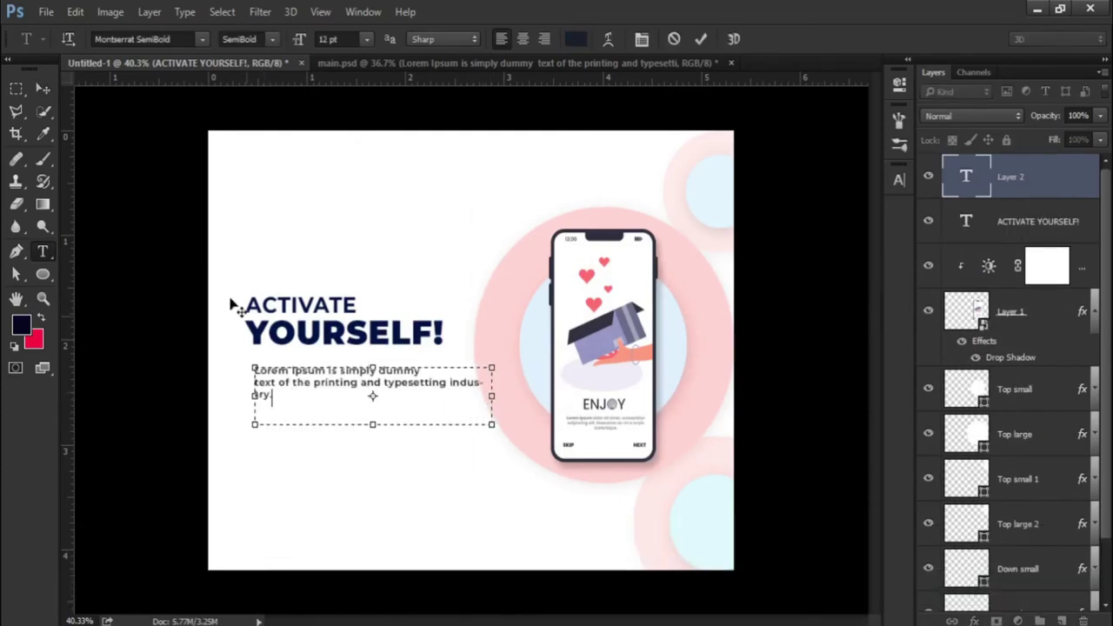
{"action": "key", "text": "ctrl+Return"}
{"action": "scroll", "coordinate": [318, 422], "scroll_direction": "up", "scroll_amount": 1}
{"action": "left_click_drag", "start_coordinate": [310, 386], "coordinate": [296, 381]}
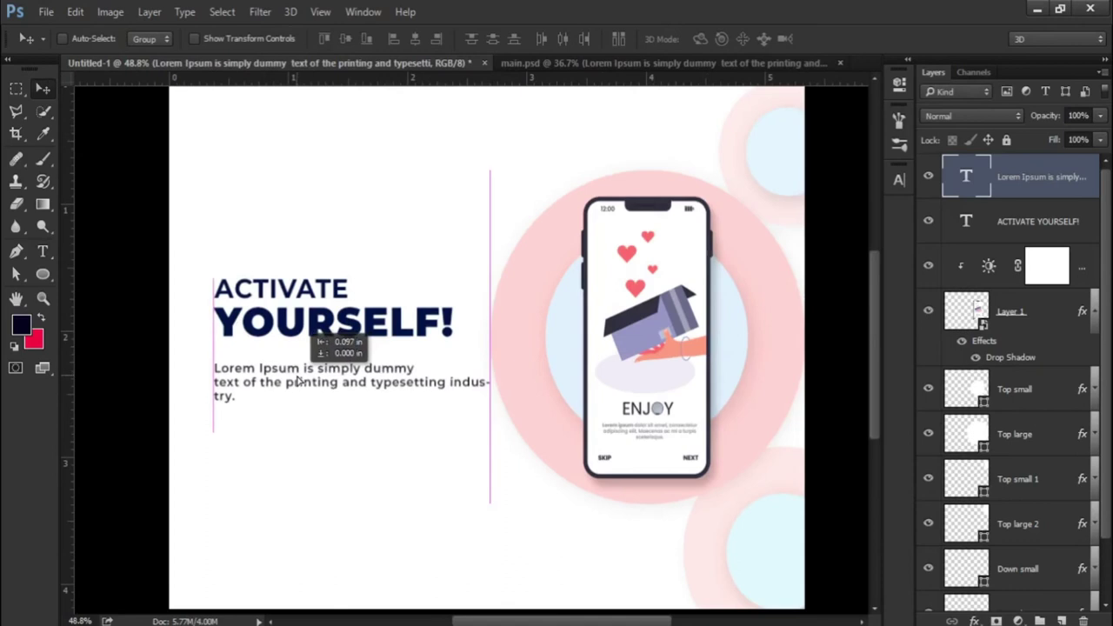
{"action": "key", "text": "t"}
{"action": "left_click", "coordinate": [349, 390]}
{"action": "left_click_drag", "start_coordinate": [491, 398], "coordinate": [516, 399]}
{"action": "left_click", "coordinate": [42, 89]}
{"action": "scroll", "coordinate": [291, 409], "scroll_direction": "up", "scroll_amount": 1}
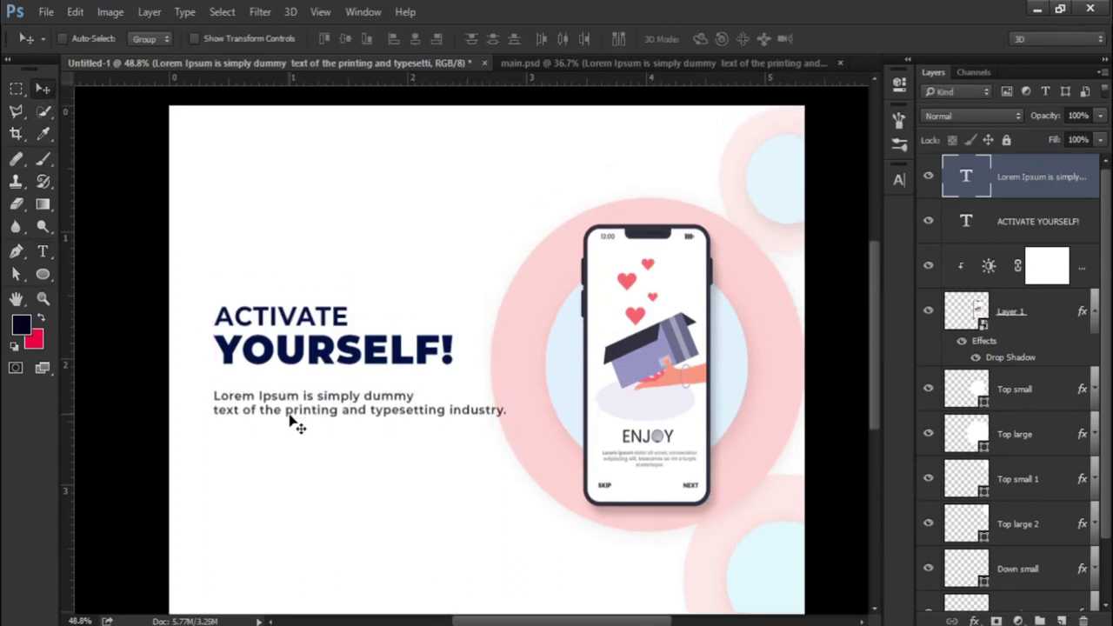
{"action": "left_click_drag", "start_coordinate": [291, 408], "coordinate": [292, 404]}
{"action": "scroll", "coordinate": [444, 478], "scroll_direction": "down", "scroll_amount": 2}
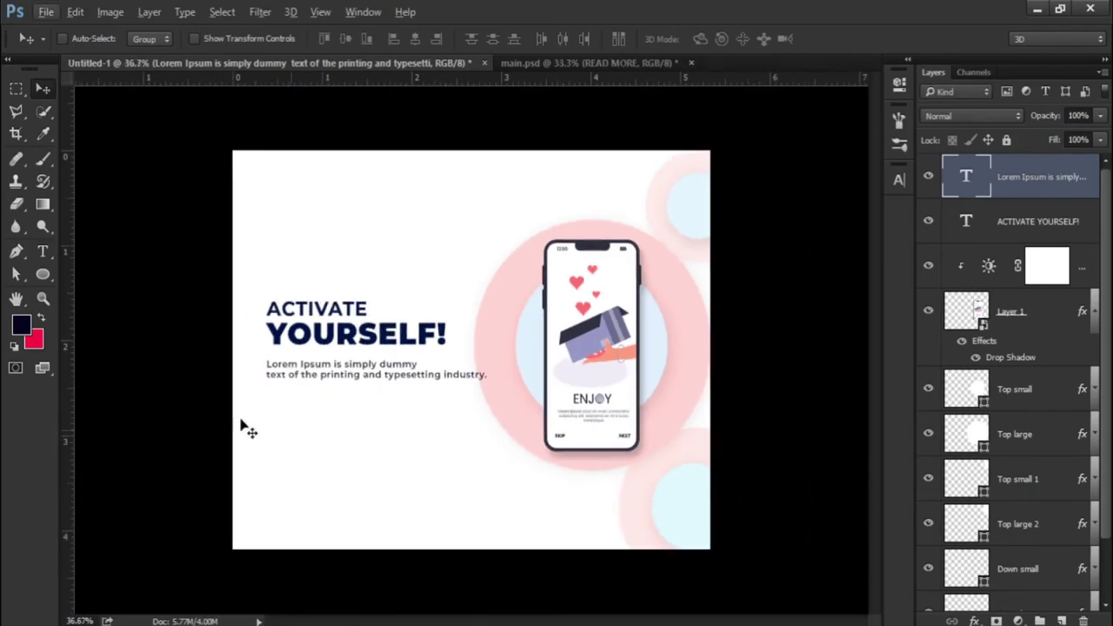
Type READ MORE below the paragraph in Montserrat ExtraBold and nudge it into place.
{"action": "left_click", "coordinate": [42, 252]}
{"action": "scroll", "coordinate": [261, 412], "scroll_direction": "up", "scroll_amount": 2}
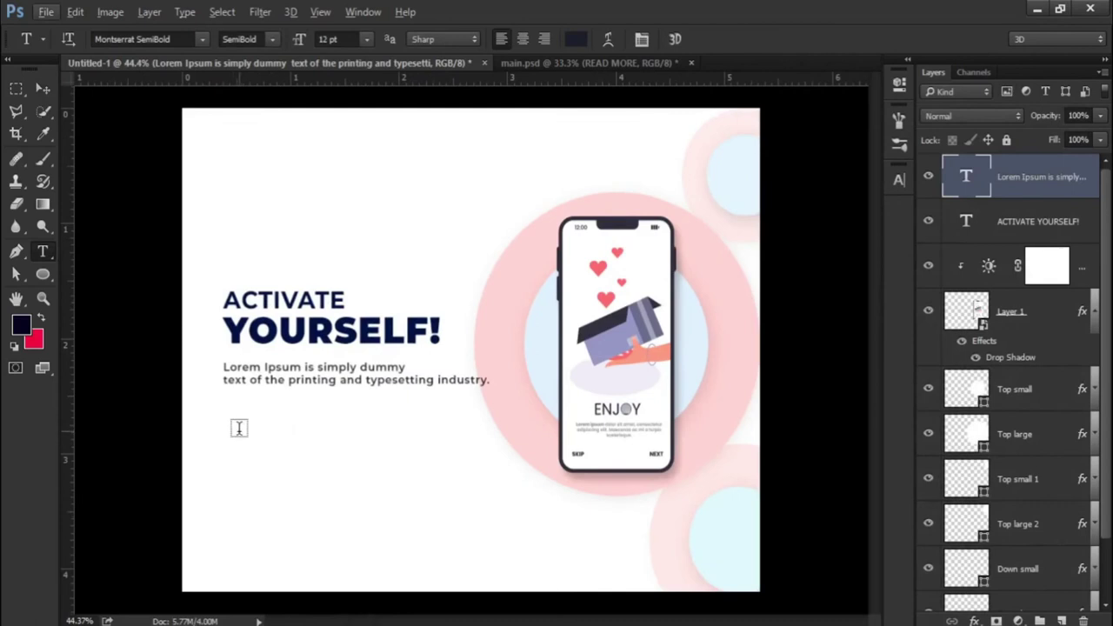
{"action": "left_click", "coordinate": [239, 428]}
{"action": "type", "text": "READ MORE"}
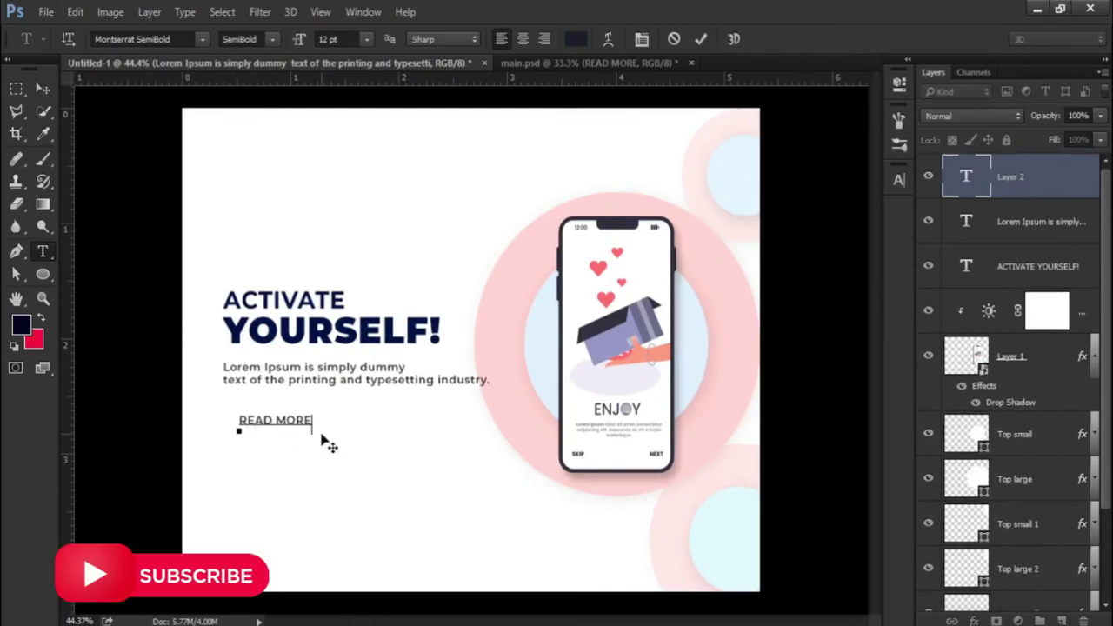
{"action": "left_click_drag", "start_coordinate": [312, 420], "coordinate": [232, 415]}
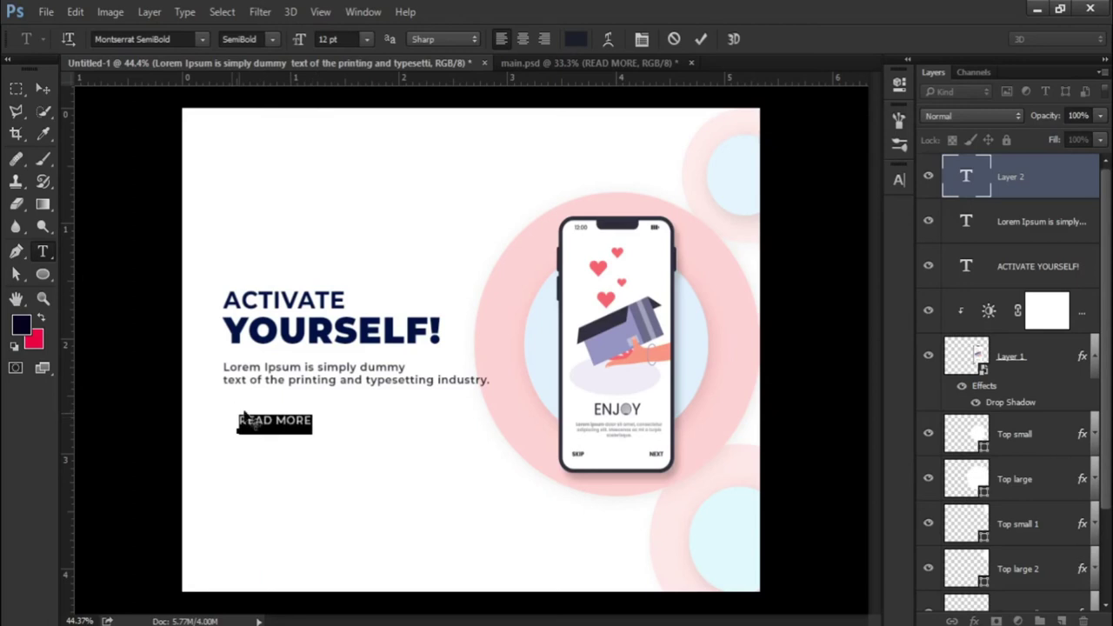
{"action": "left_click", "coordinate": [272, 39]}
{"action": "left_click", "coordinate": [252, 249]}
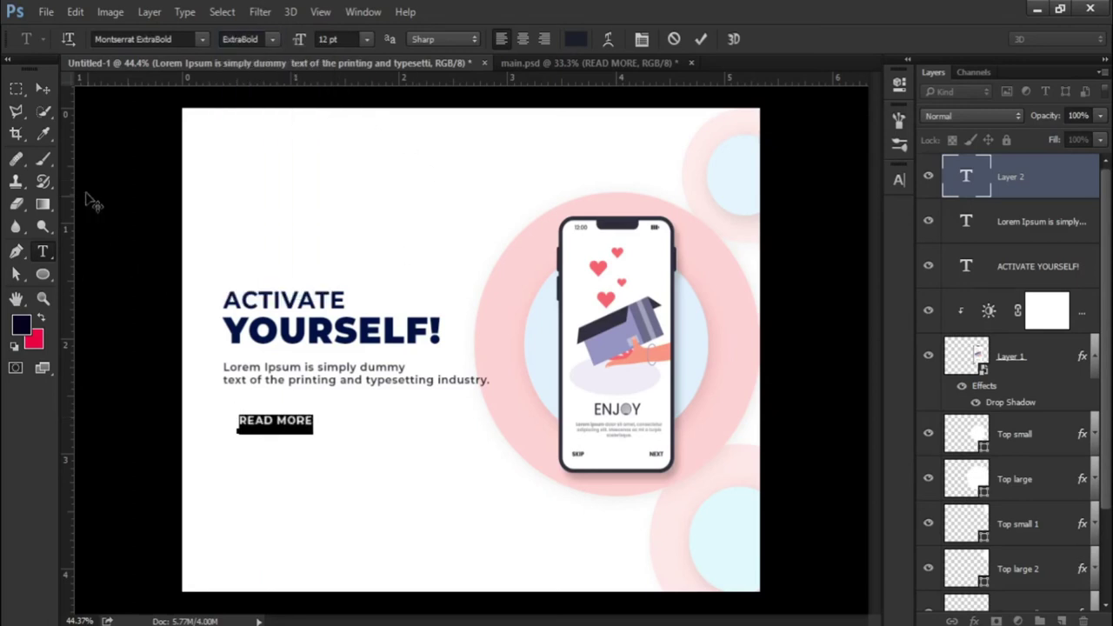
{"action": "left_click", "coordinate": [51, 92]}
{"action": "scroll", "coordinate": [261, 448], "scroll_direction": "up", "scroll_amount": 2}
{"action": "left_click_drag", "start_coordinate": [267, 449], "coordinate": [296, 439]}
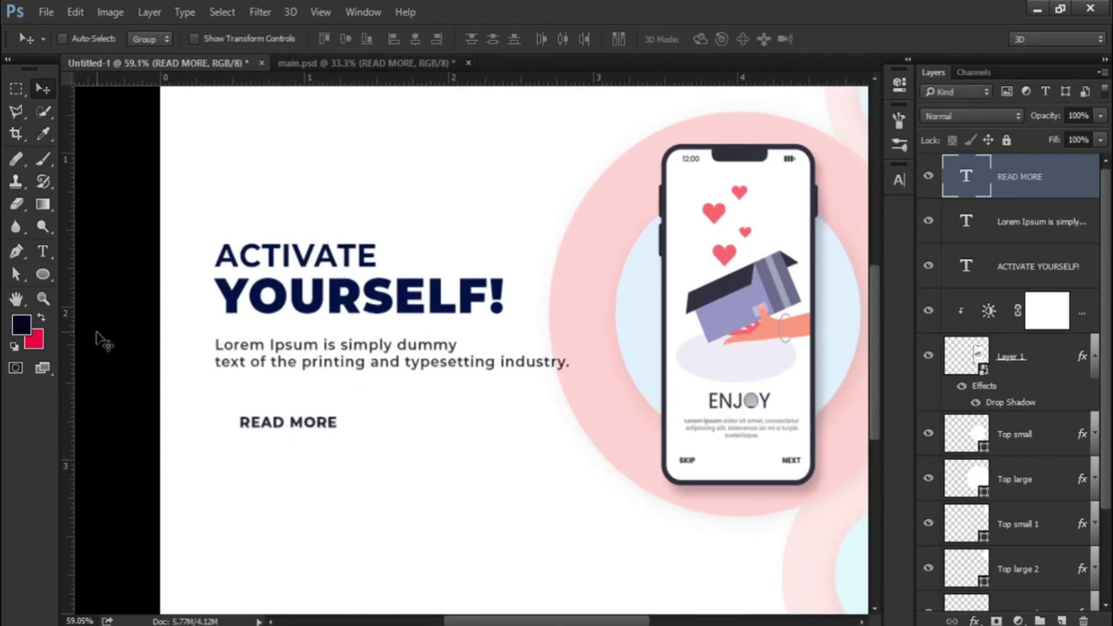
Draw a rectangle around READ MORE and move it beneath the text layer.
{"action": "left_click", "coordinate": [51, 276]}
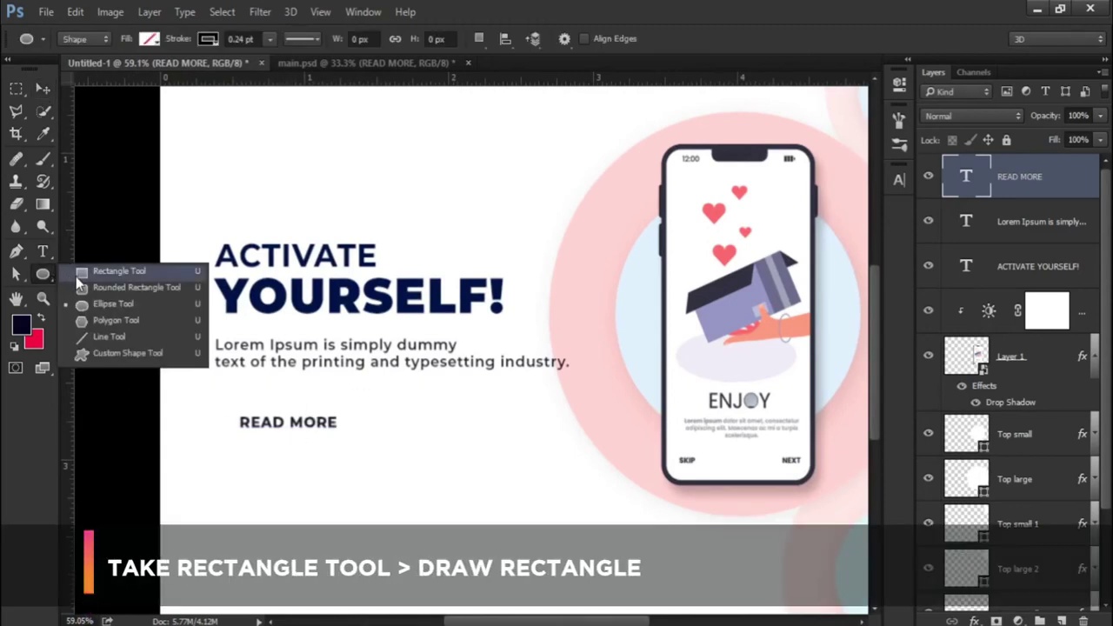
{"action": "left_click", "coordinate": [77, 277]}
{"action": "left_click_drag", "start_coordinate": [229, 410], "coordinate": [349, 434]}
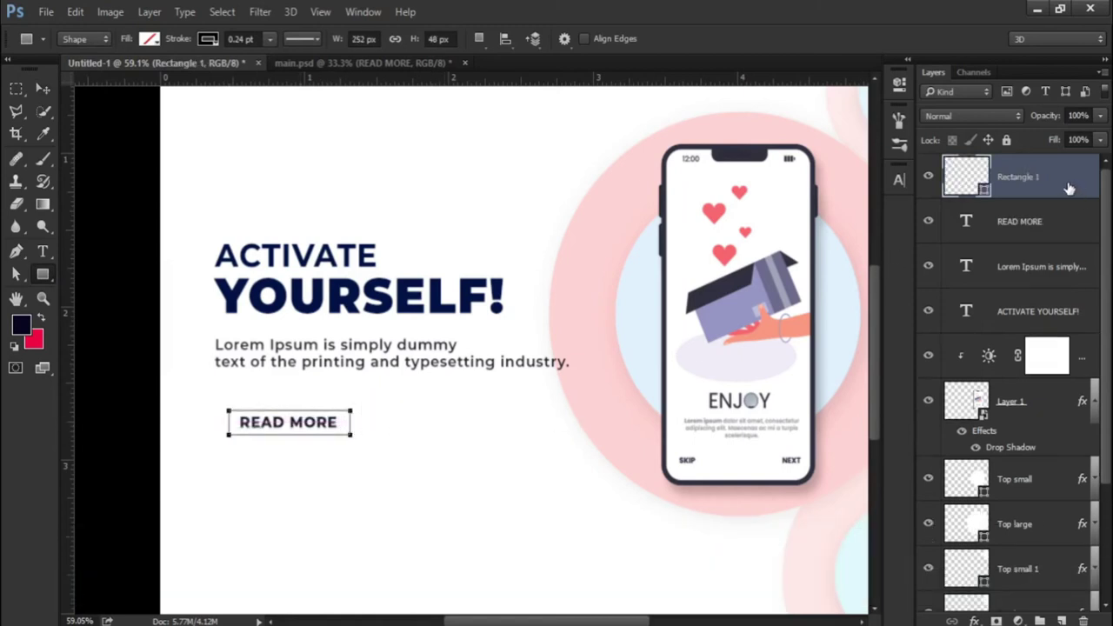
{"action": "left_click_drag", "start_coordinate": [1069, 189], "coordinate": [1070, 228]}
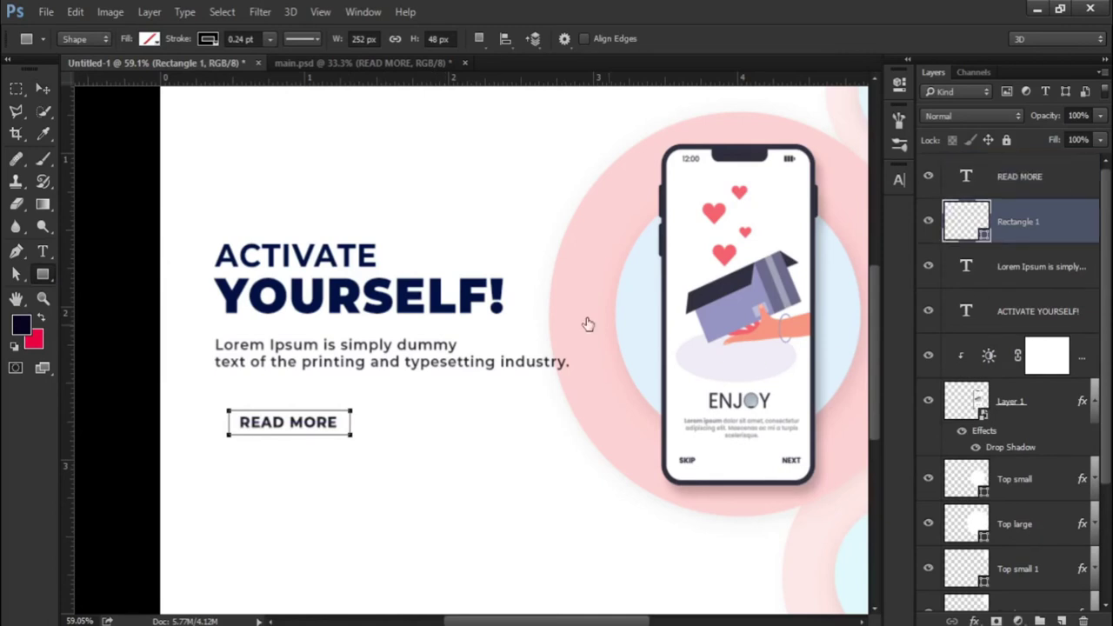
Make the rectangle 252 × 48 px with 24 px rounded corners.
{"action": "left_click", "coordinate": [900, 84]}
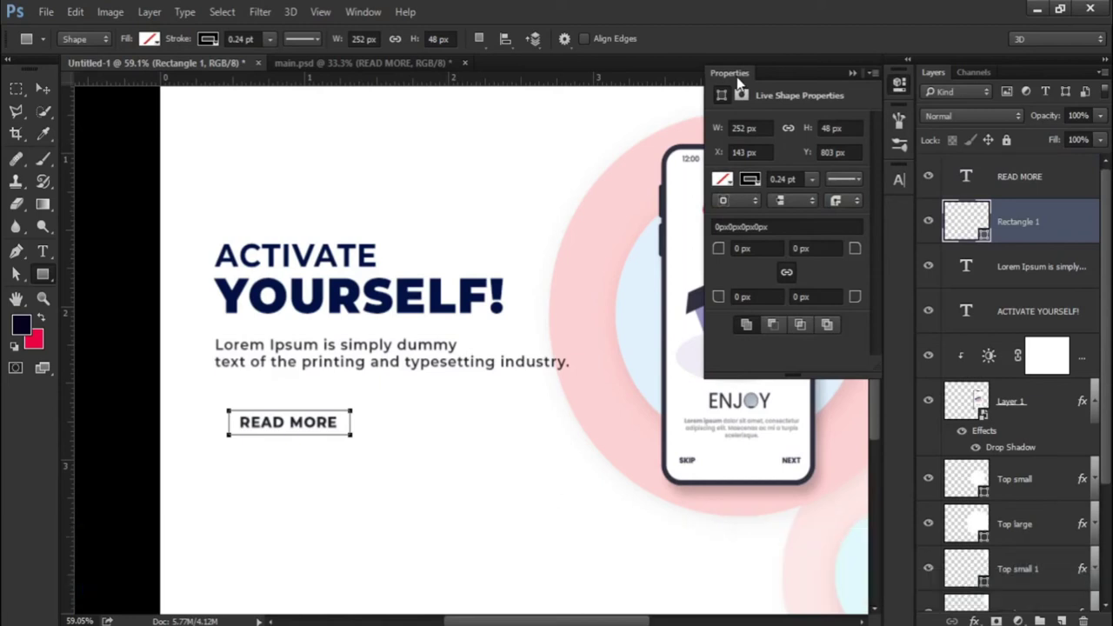
{"action": "left_click", "coordinate": [897, 85]}
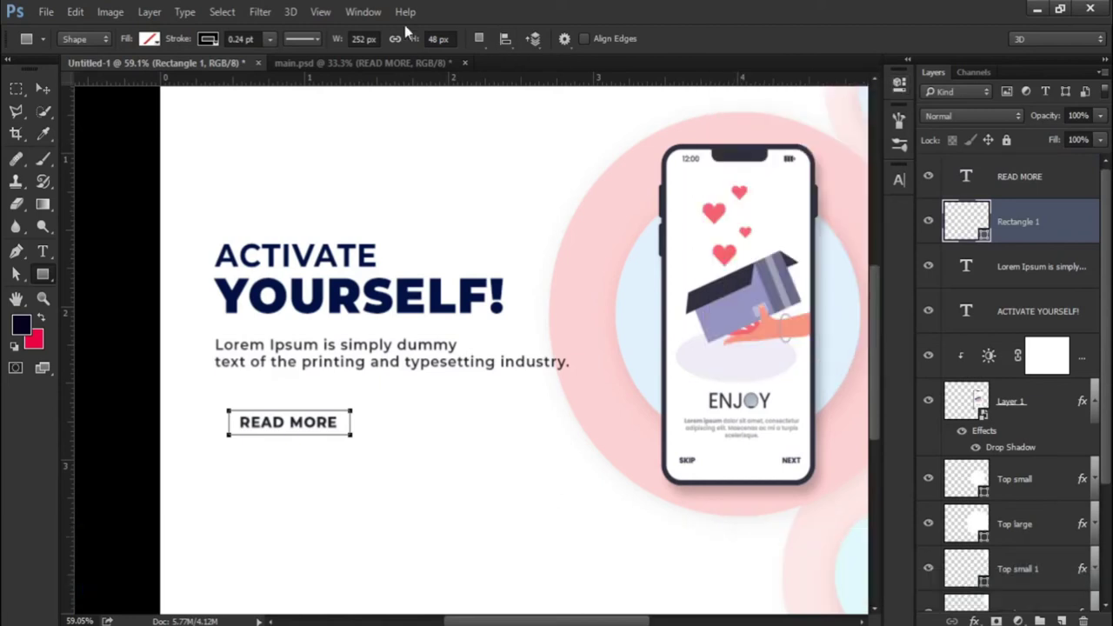
{"action": "left_click", "coordinate": [362, 12]}
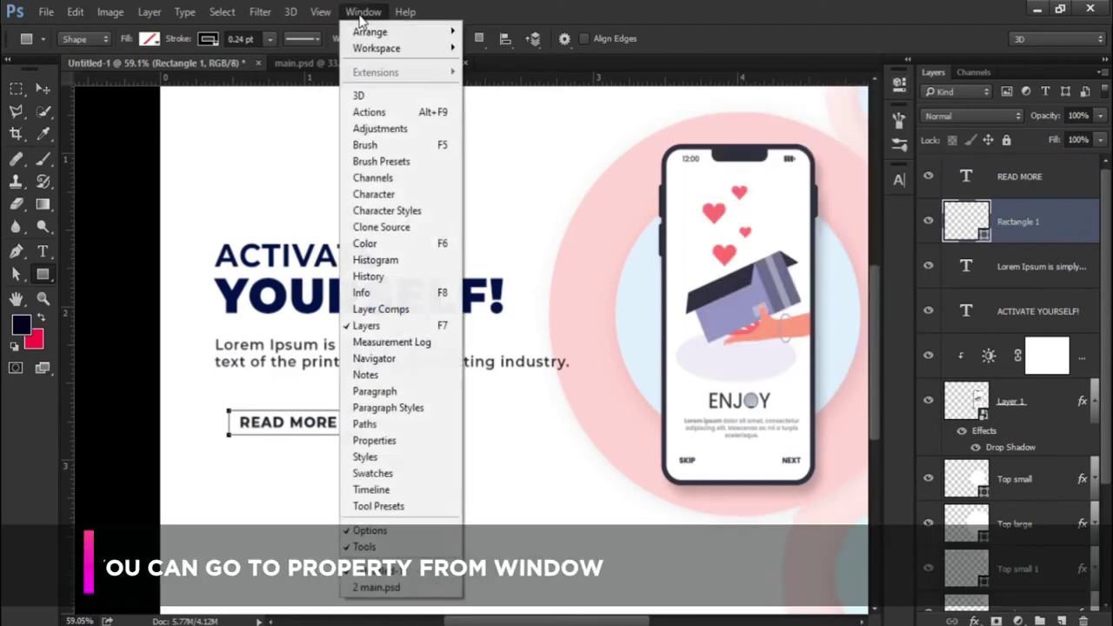
{"action": "left_click", "coordinate": [402, 441]}
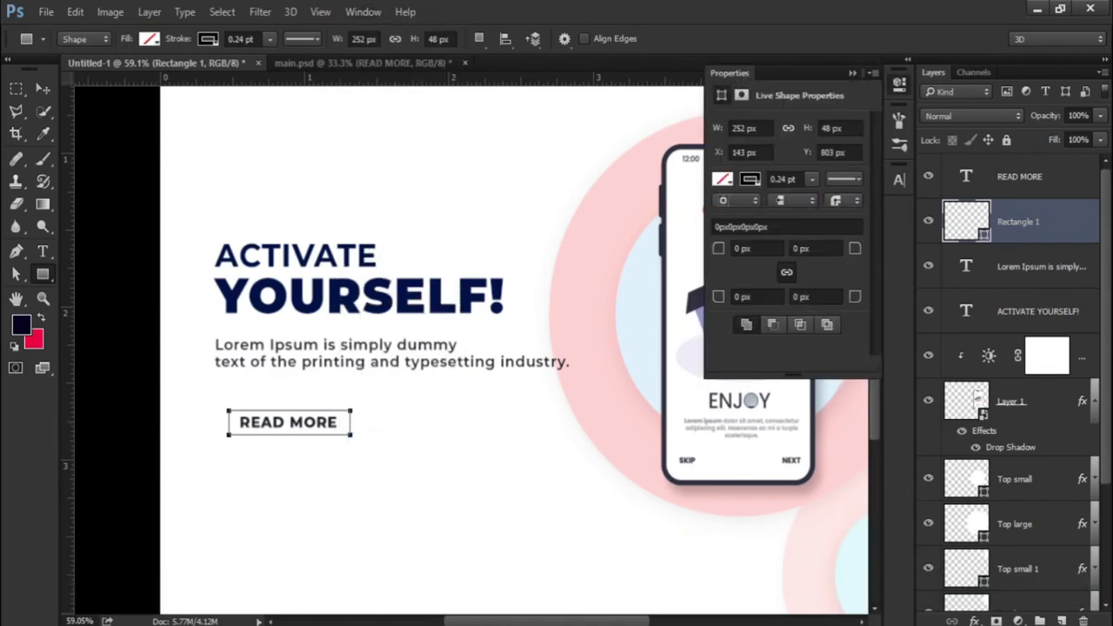
{"action": "left_click", "coordinate": [739, 249]}
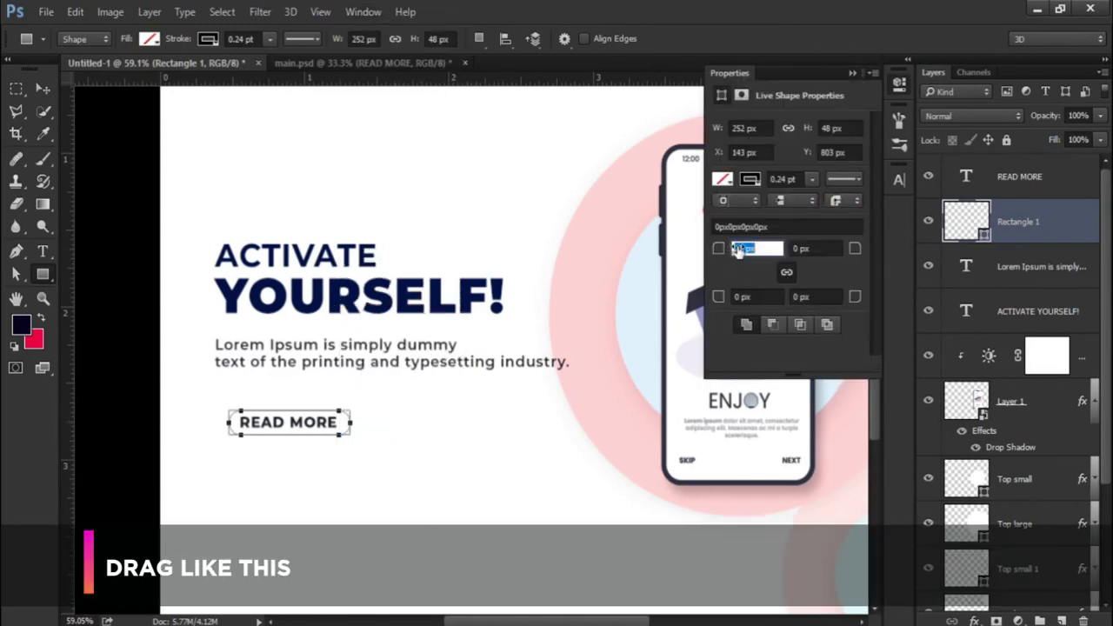
{"action": "left_click_drag", "start_coordinate": [738, 250], "coordinate": [767, 249]}
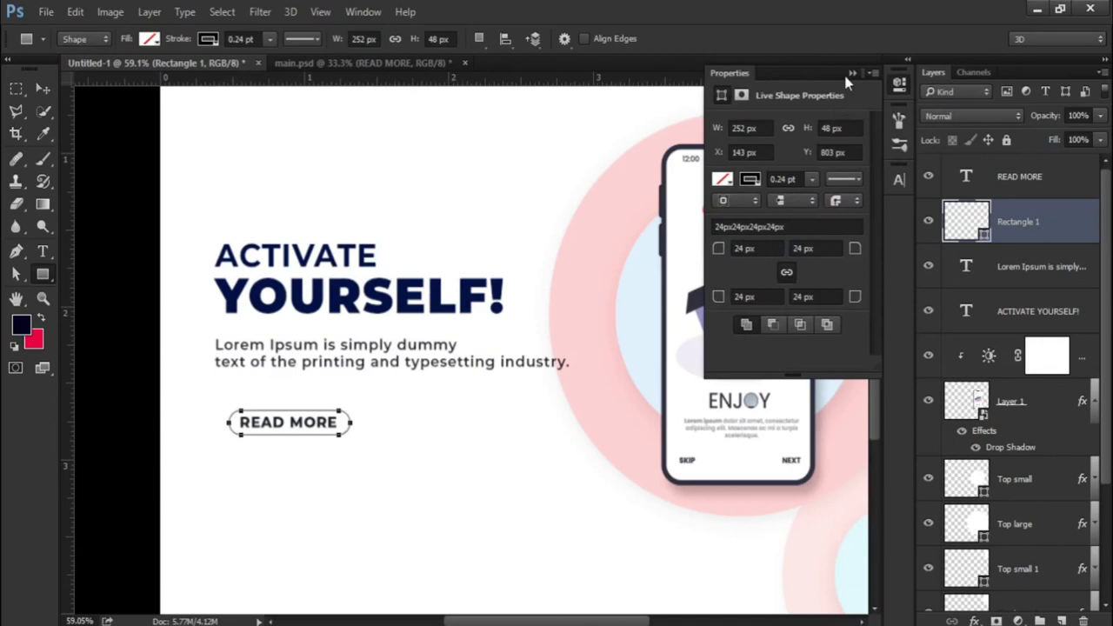
{"action": "left_click", "coordinate": [850, 74]}
{"action": "left_click", "coordinate": [43, 89]}
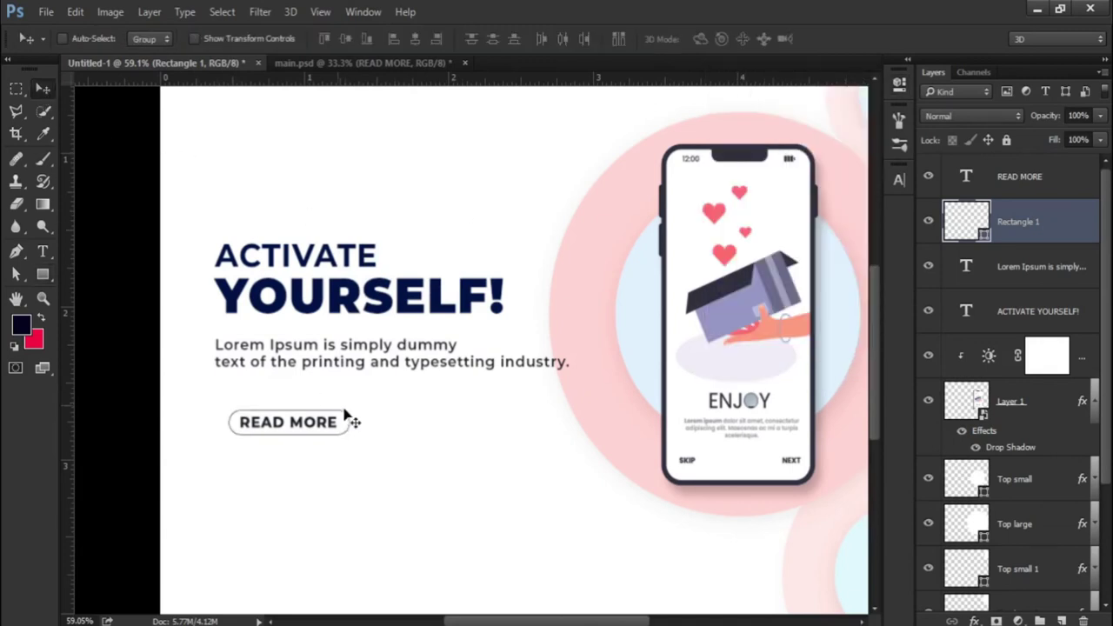
{"action": "scroll", "coordinate": [346, 416], "scroll_direction": "down", "scroll_amount": 1}
Set the READ MORE button shape's stroke to none.
{"action": "scroll", "coordinate": [311, 445], "scroll_direction": "up", "scroll_amount": 4}
{"action": "key", "text": "a"}
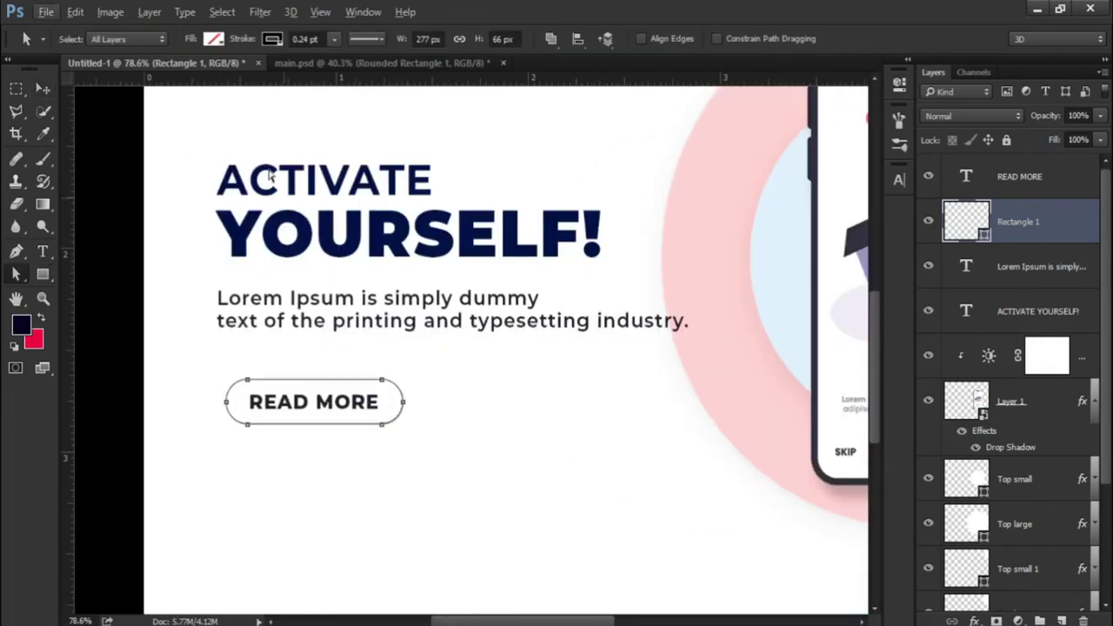
{"action": "left_click", "coordinate": [213, 76]}
{"action": "left_click", "coordinate": [1011, 224]}
Give Rectangle 1 a Color Overlay in salmon #FF6A6A.
{"action": "right_click", "coordinate": [1012, 225]}
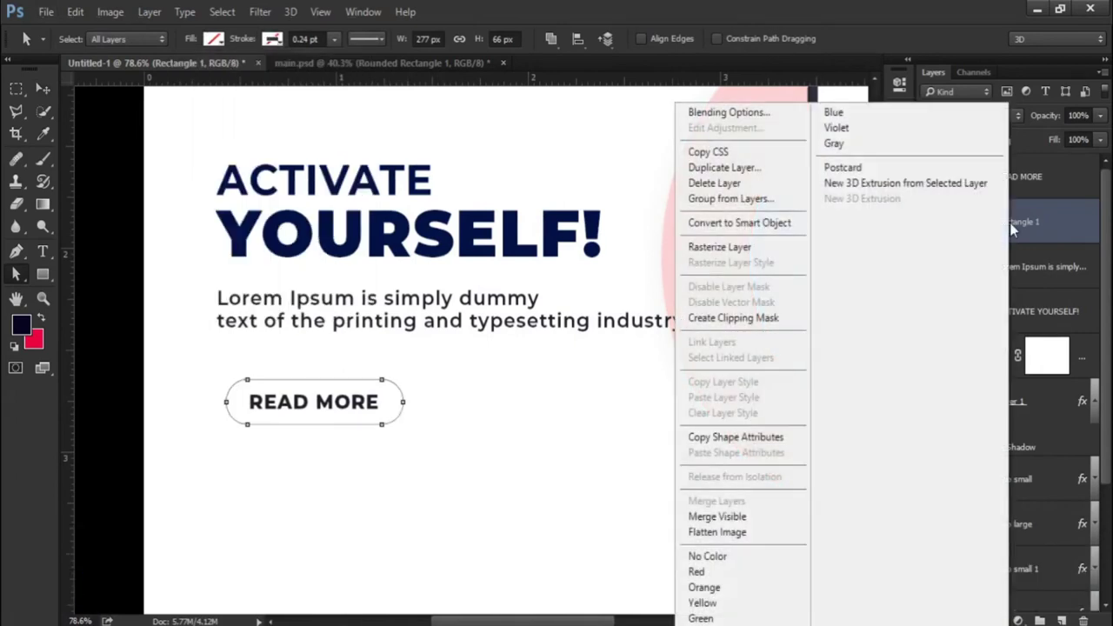
{"action": "left_click", "coordinate": [766, 117]}
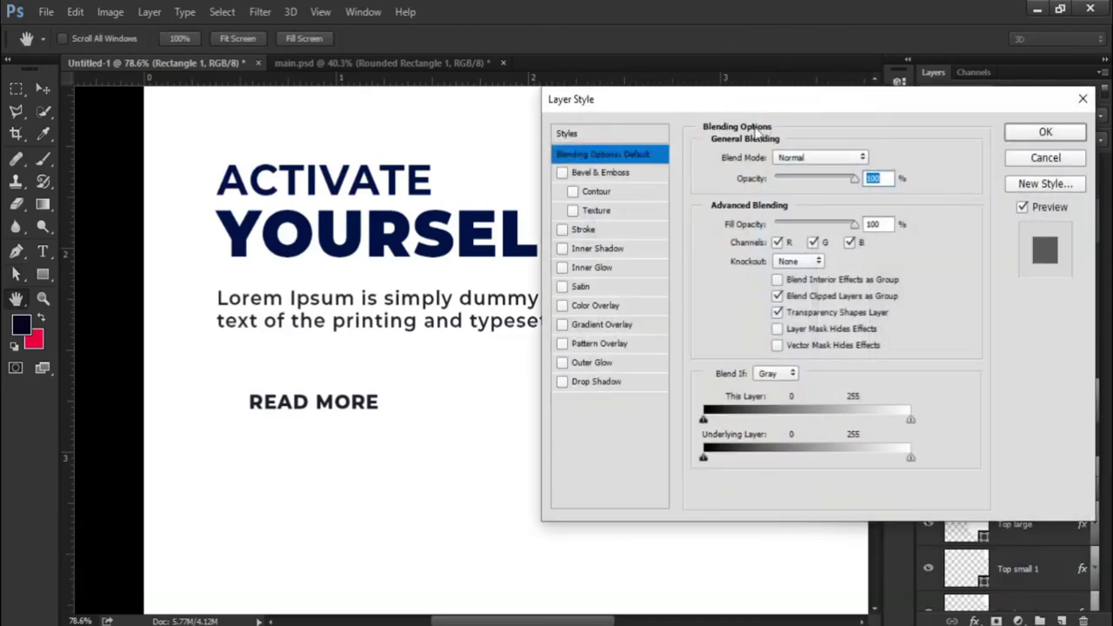
{"action": "left_click", "coordinate": [605, 310]}
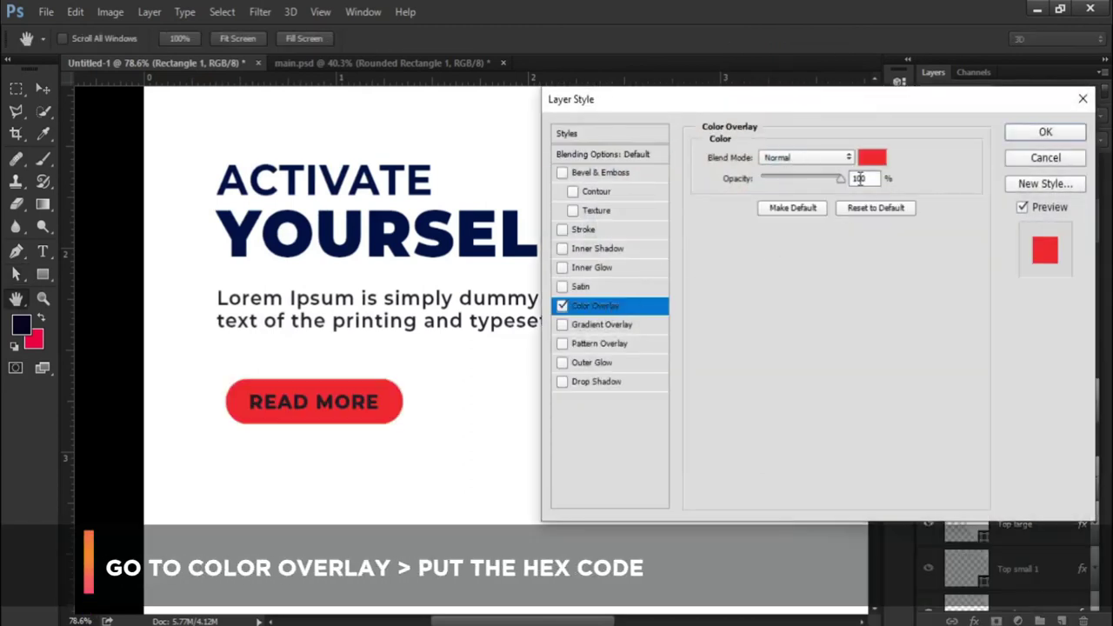
{"action": "left_click", "coordinate": [867, 164]}
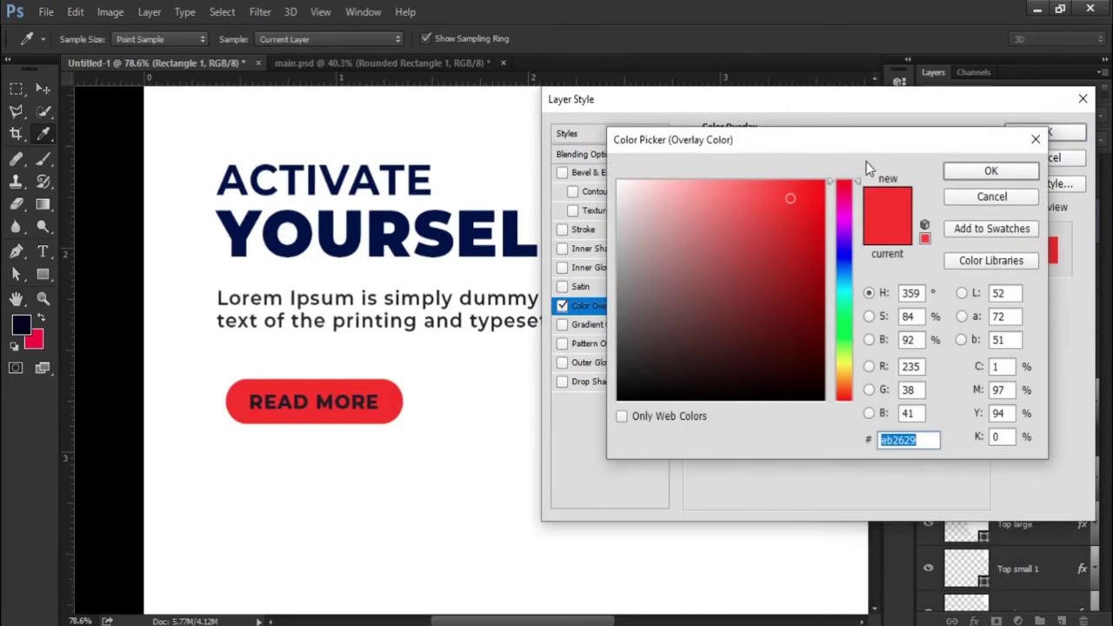
{"action": "type", "text": "FF"}
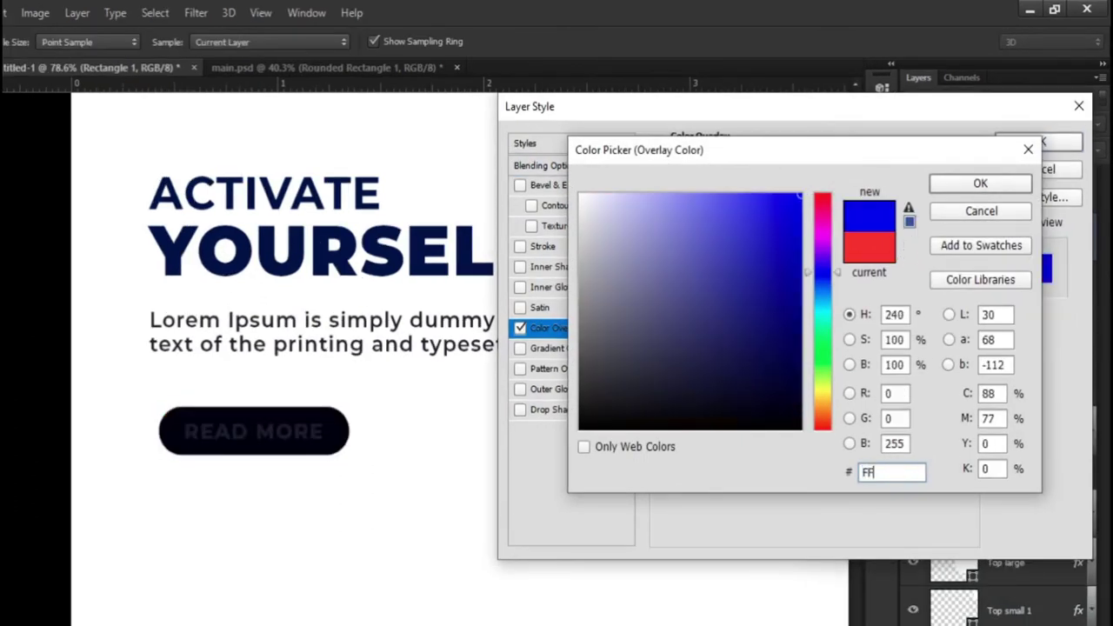
{"action": "type", "text": "6"}
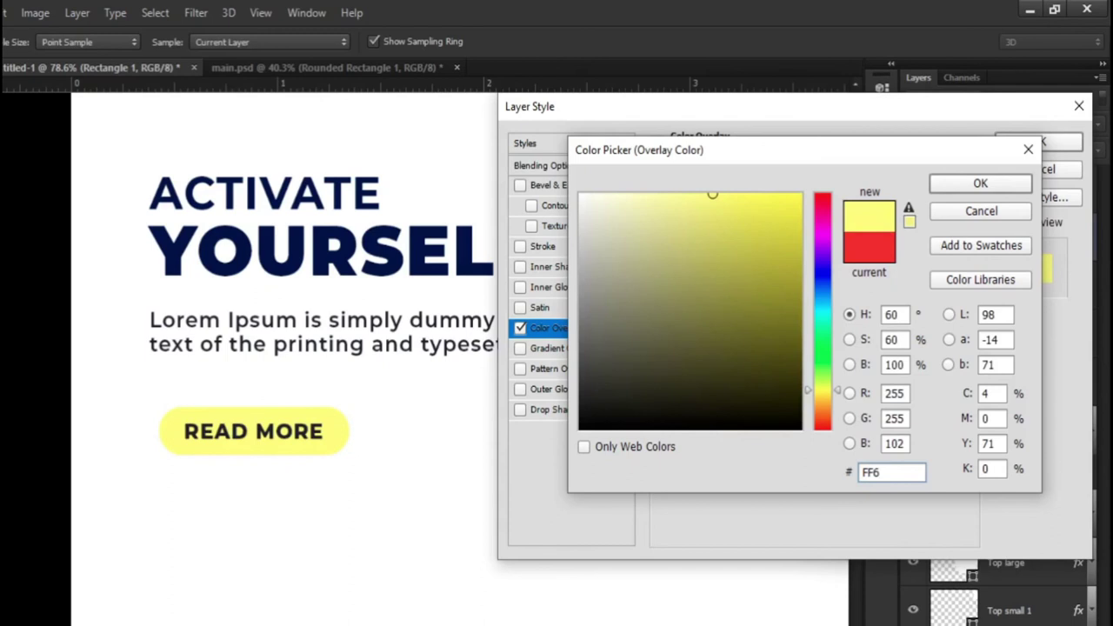
{"action": "type", "text": "A6"}
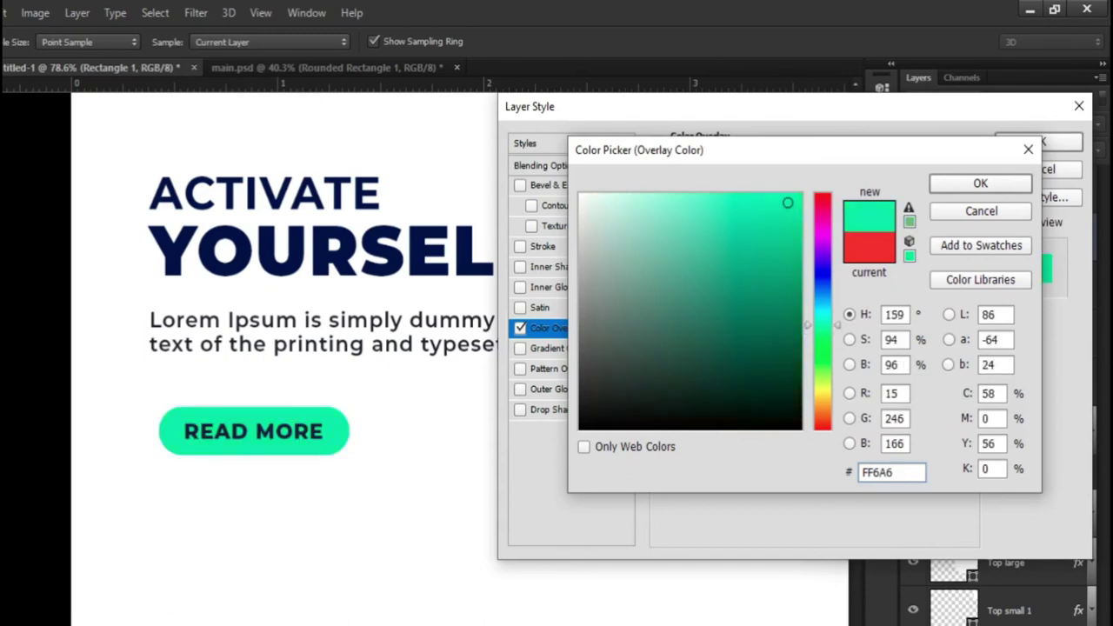
{"action": "type", "text": "A"}
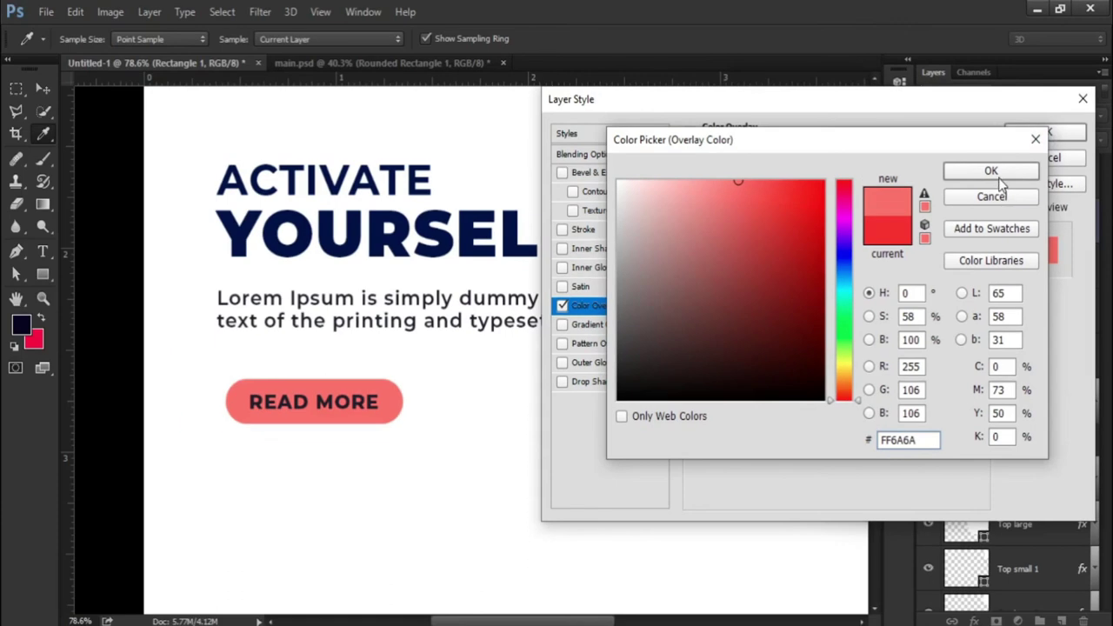
{"action": "left_click", "coordinate": [993, 174]}
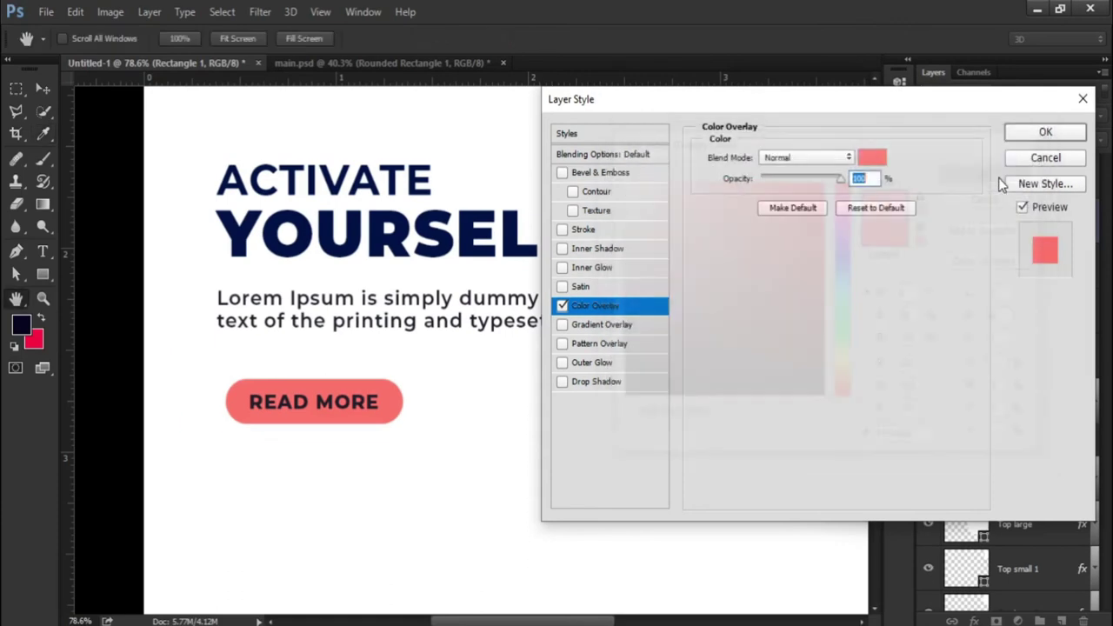
Add a #DADADA Drop Shadow to the pill with 12 px distance and 25 px size.
{"action": "left_click", "coordinate": [618, 386]}
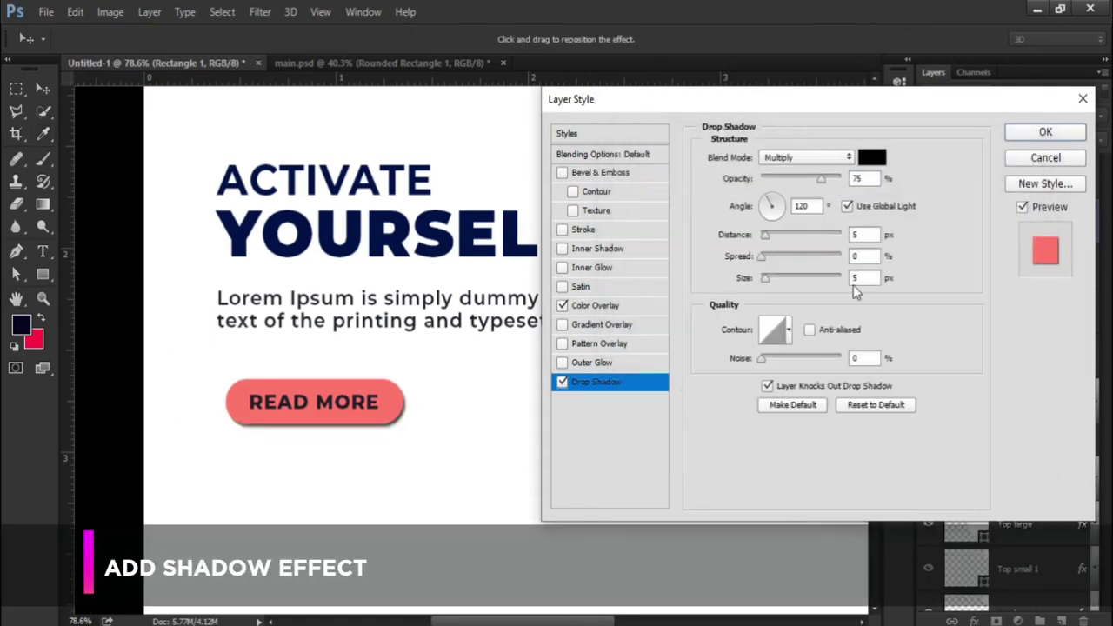
{"action": "left_click", "coordinate": [870, 159]}
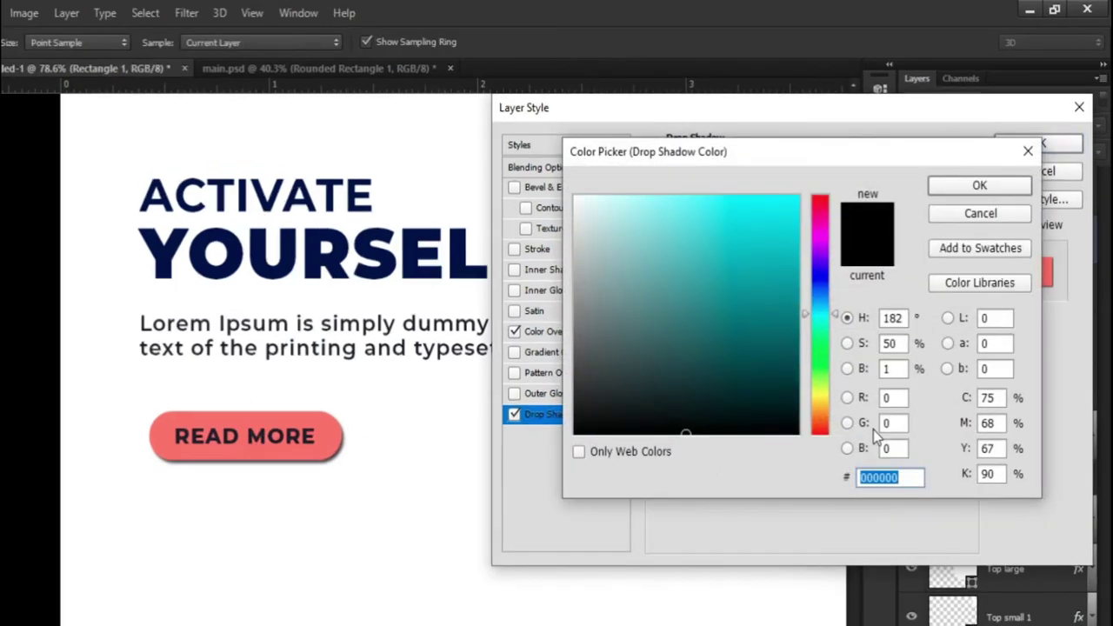
{"action": "type", "text": "DADAD"}
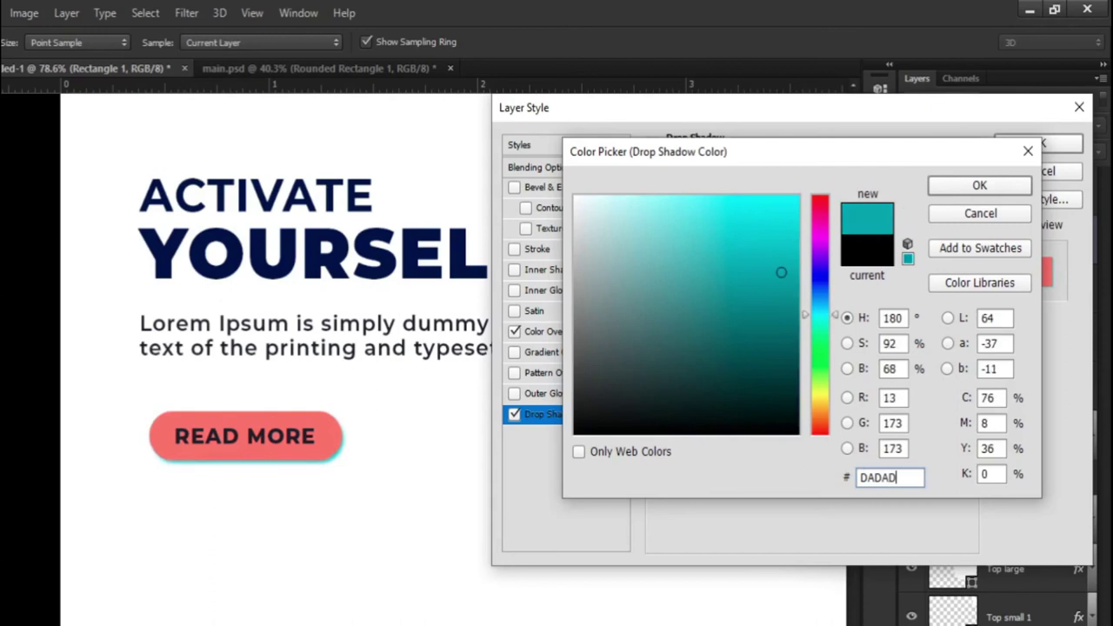
{"action": "type", "text": "A"}
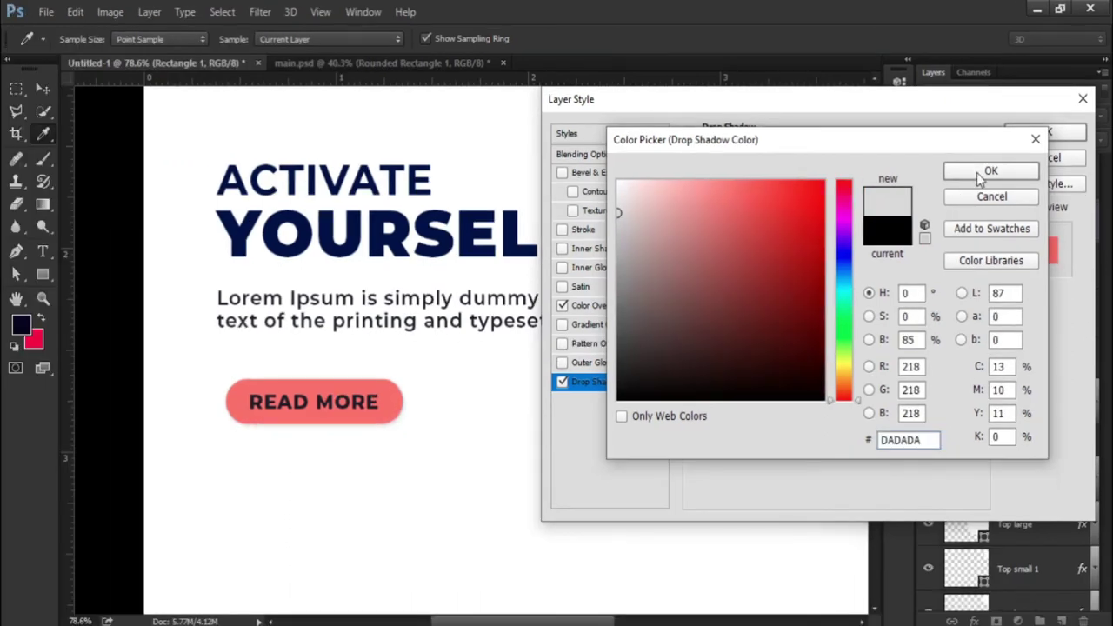
{"action": "left_click", "coordinate": [978, 173]}
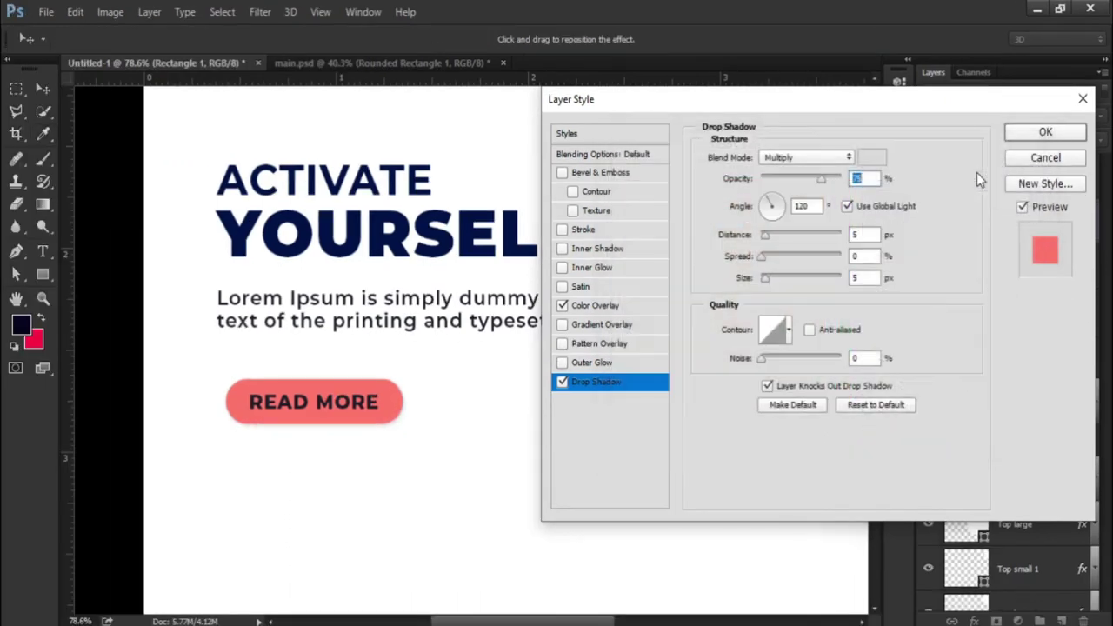
{"action": "left_click", "coordinate": [877, 235]}
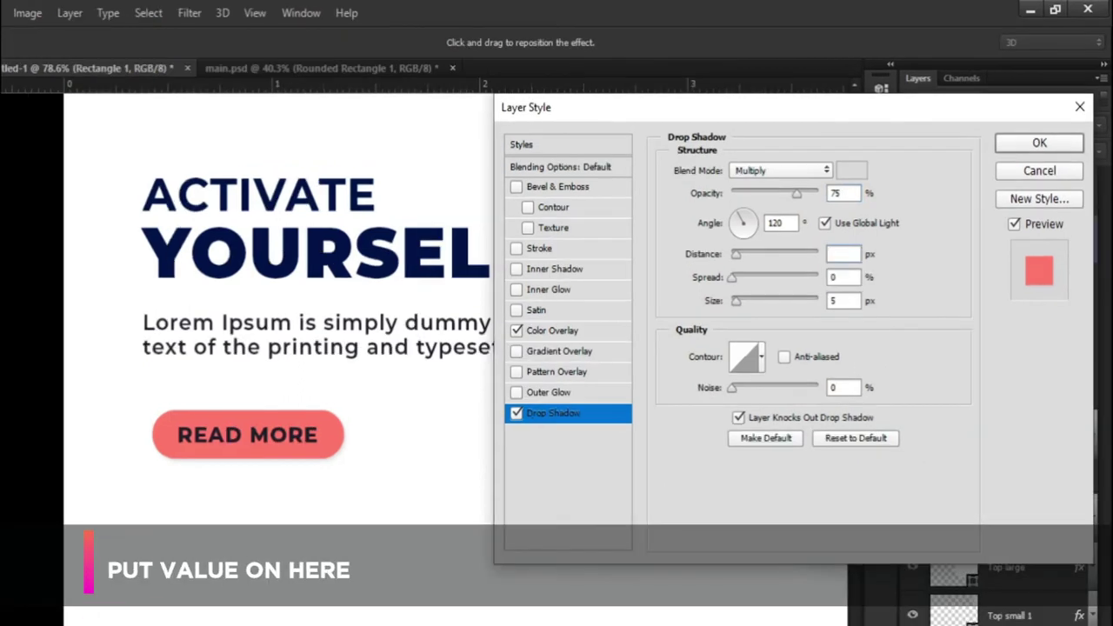
{"action": "key", "text": "BackSpace"}
{"action": "type", "text": "12"}
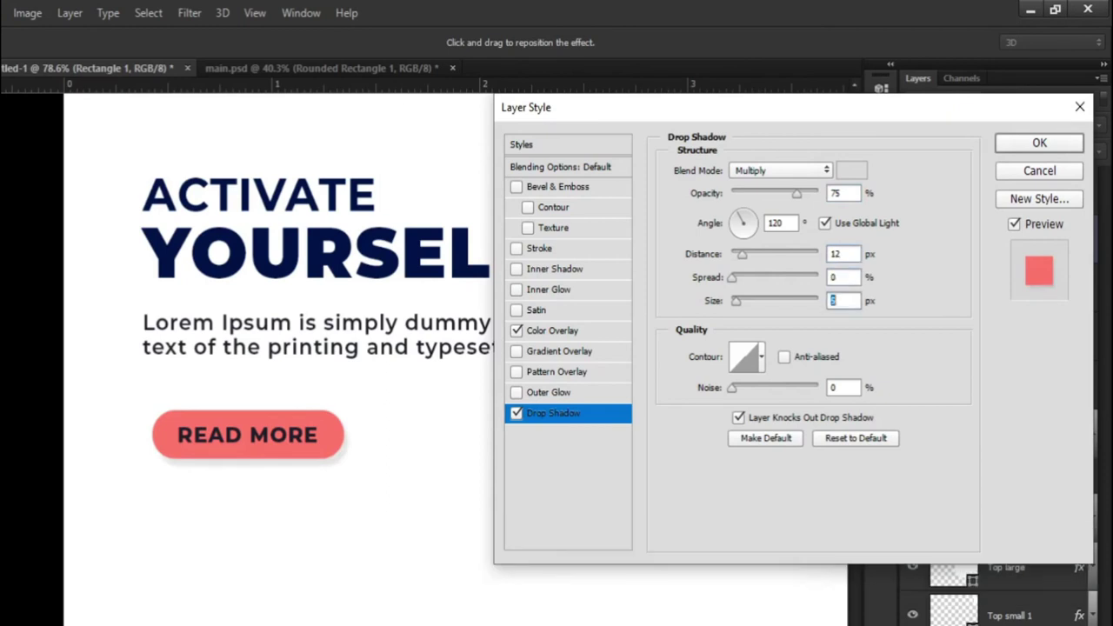
{"action": "type", "text": "25"}
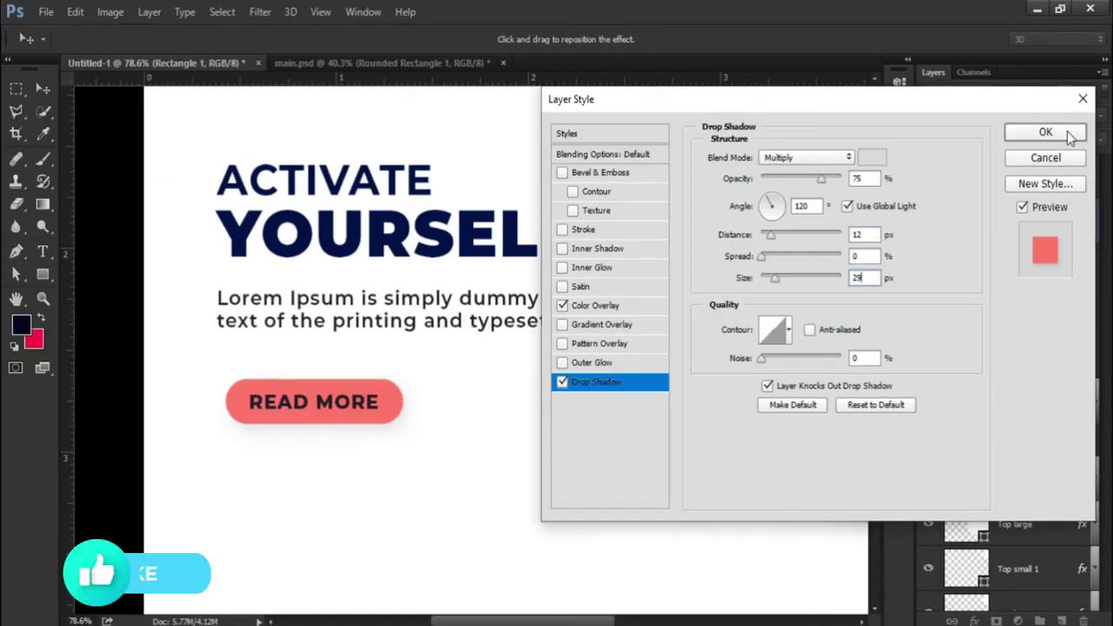
{"action": "left_click", "coordinate": [1046, 132]}
Change the READ MORE label's text colour to white #ffffff.
{"action": "scroll", "coordinate": [519, 394], "scroll_direction": "down", "scroll_amount": 1}
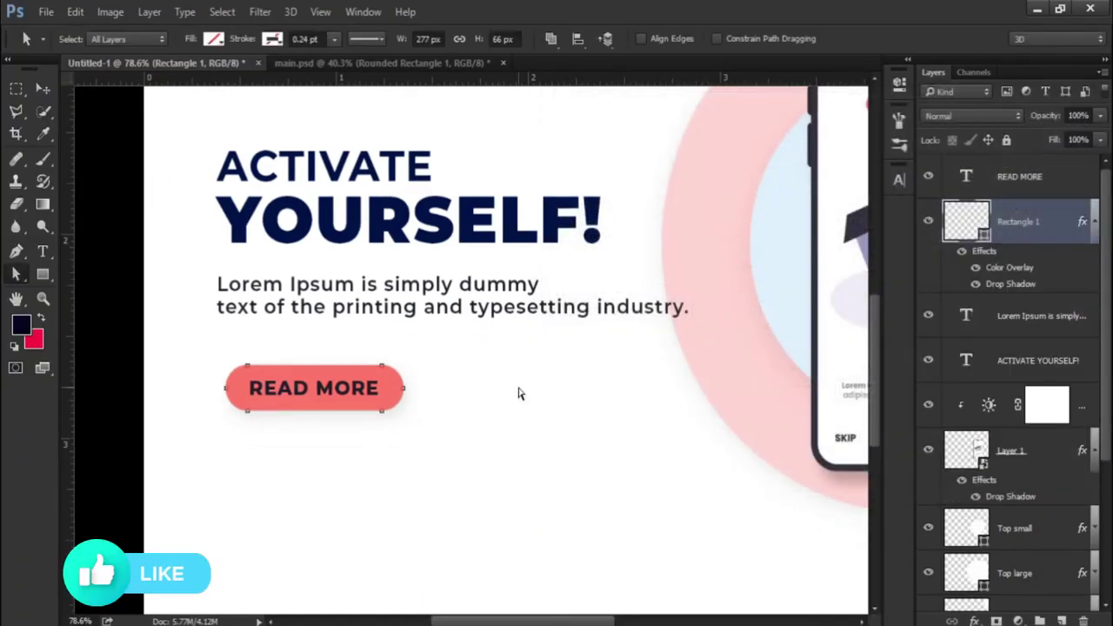
{"action": "scroll", "coordinate": [519, 394], "scroll_direction": "down", "scroll_amount": 2}
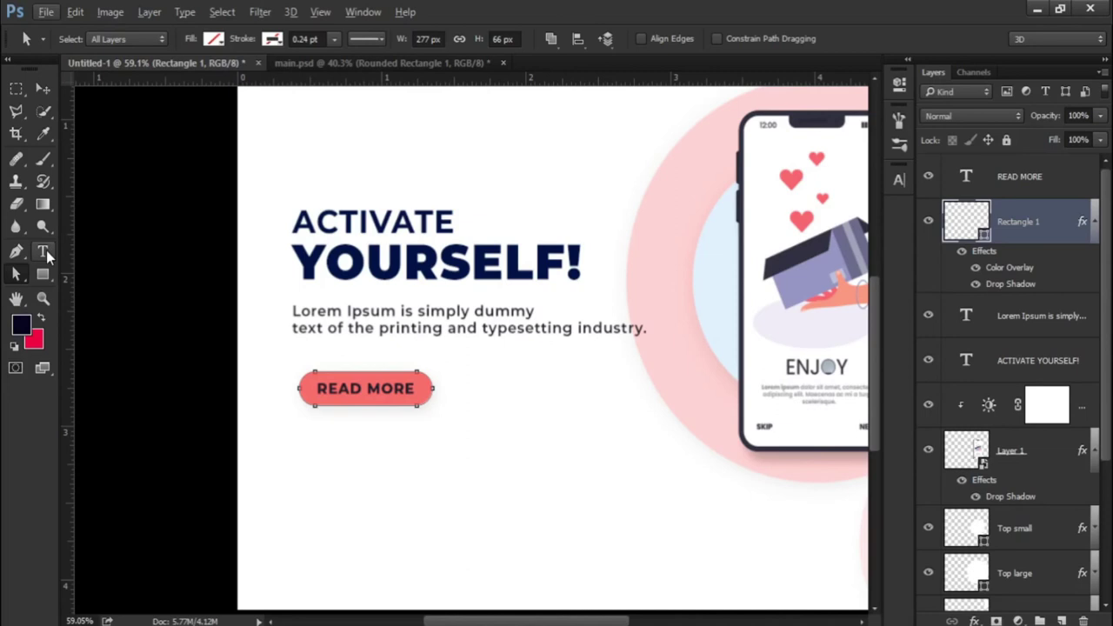
{"action": "left_click", "coordinate": [46, 251]}
{"action": "scroll", "coordinate": [363, 383], "scroll_direction": "up", "scroll_amount": 1}
{"action": "scroll", "coordinate": [363, 382], "scroll_direction": "up", "scroll_amount": 2}
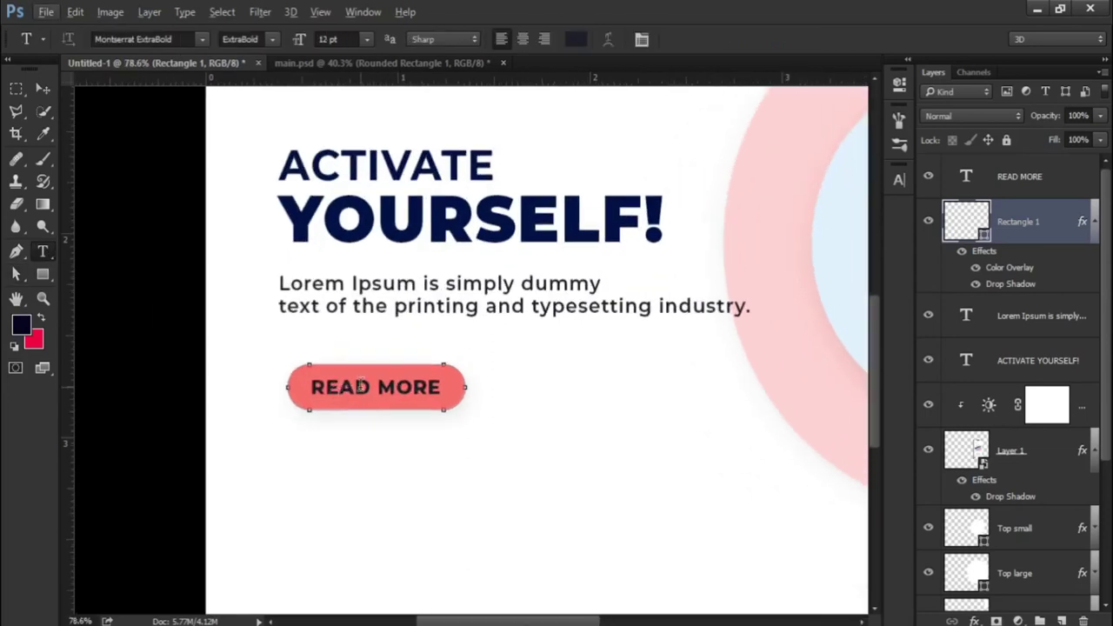
{"action": "left_click", "coordinate": [360, 386]}
{"action": "left_click_drag", "start_coordinate": [319, 387], "coordinate": [449, 387]}
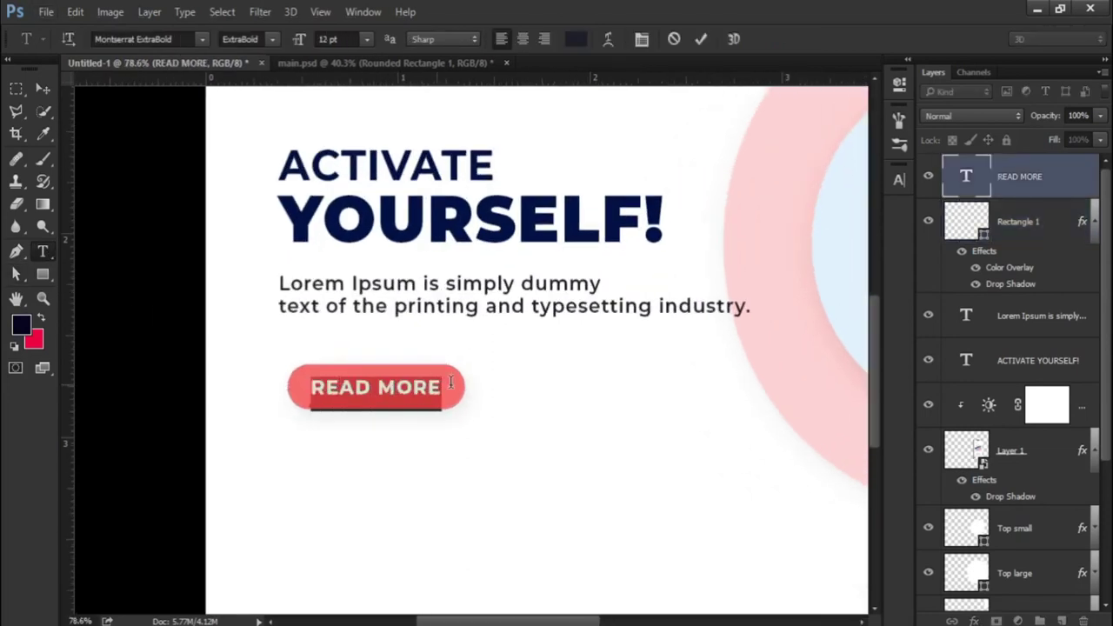
{"action": "left_click", "coordinate": [575, 39]}
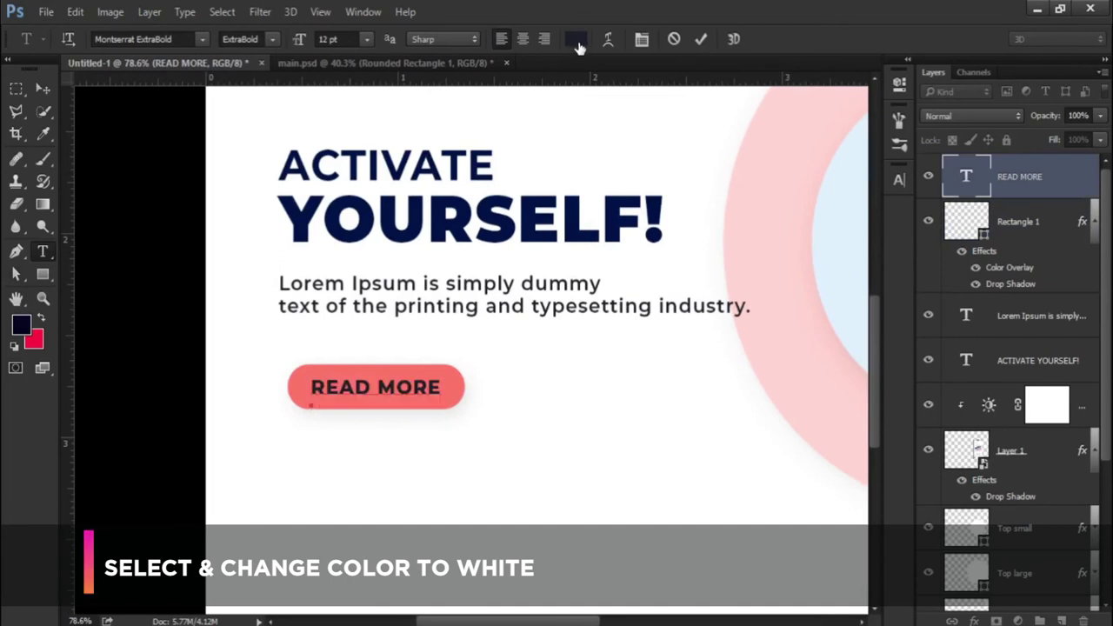
{"action": "left_click", "coordinate": [618, 180]}
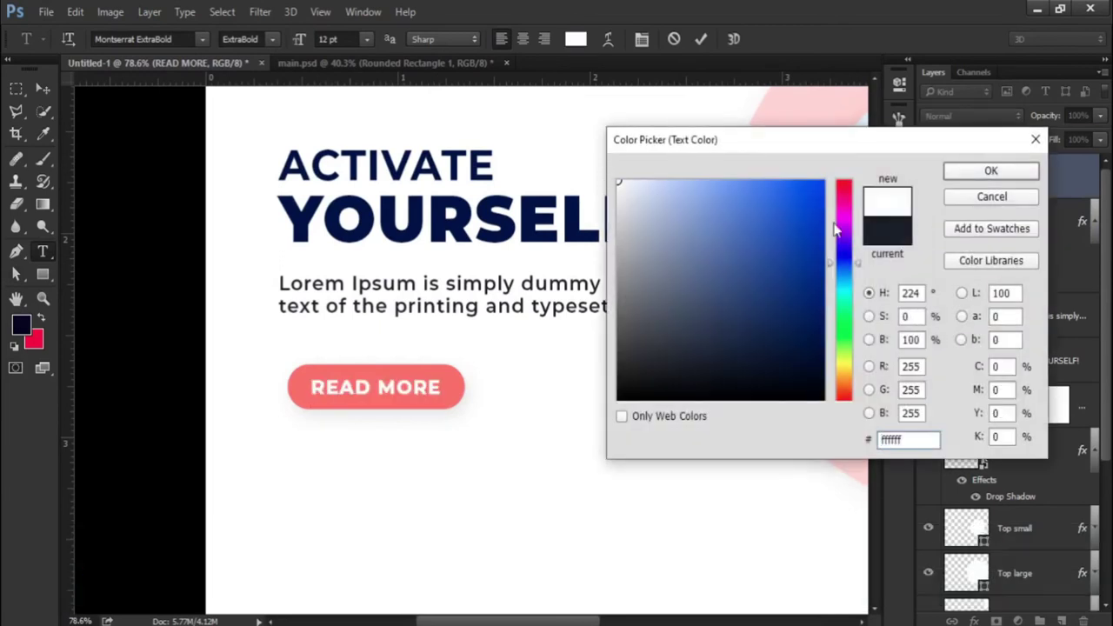
{"action": "left_click", "coordinate": [981, 173]}
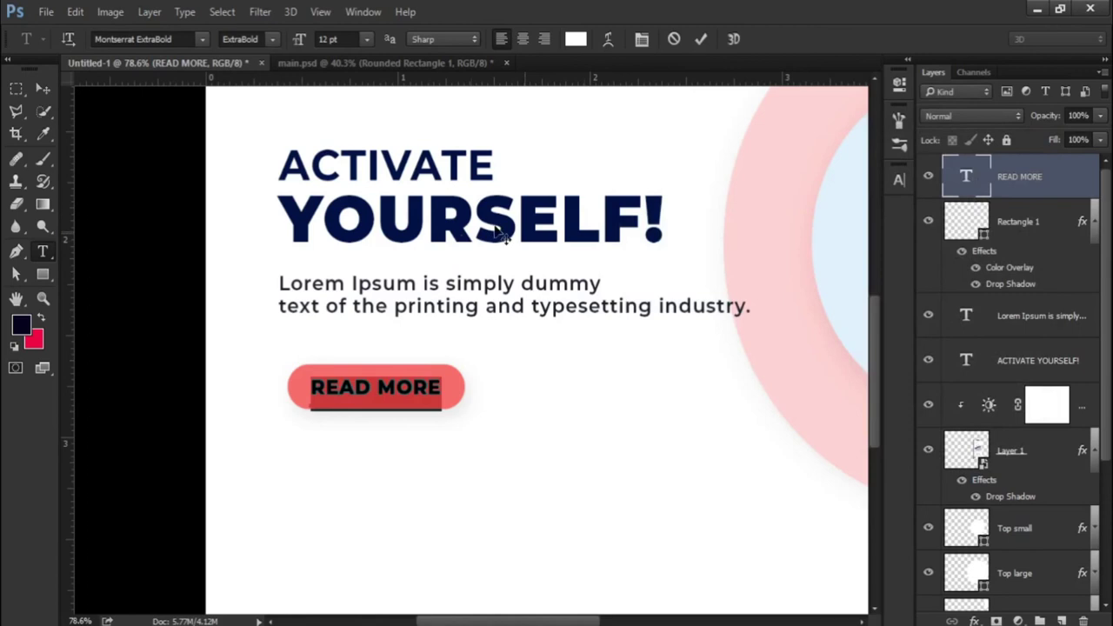
{"action": "left_click", "coordinate": [43, 90]}
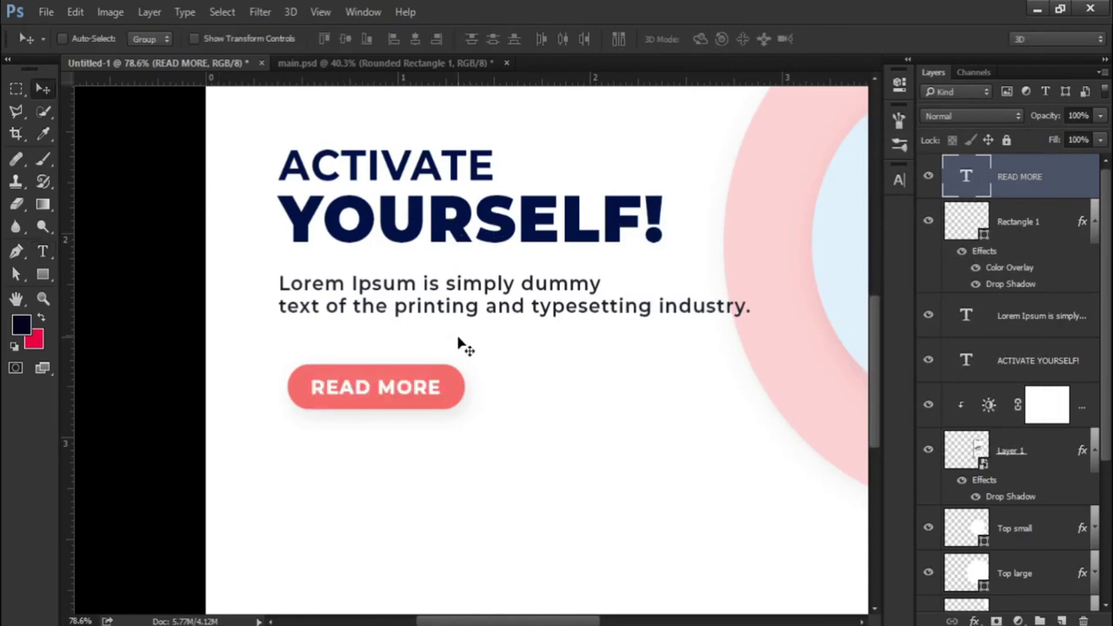
{"action": "scroll", "coordinate": [458, 342], "scroll_direction": "down", "scroll_amount": 5}
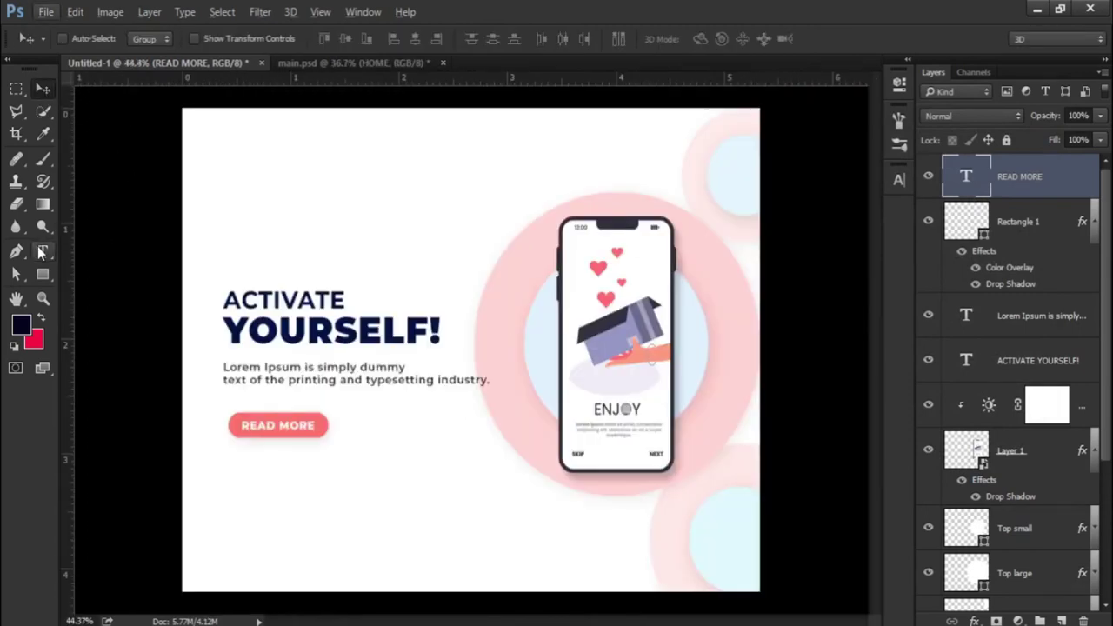
{"action": "left_click", "coordinate": [42, 252]}
Type the HOME menu item near the top of the page in dark navy.
{"action": "left_click", "coordinate": [453, 156]}
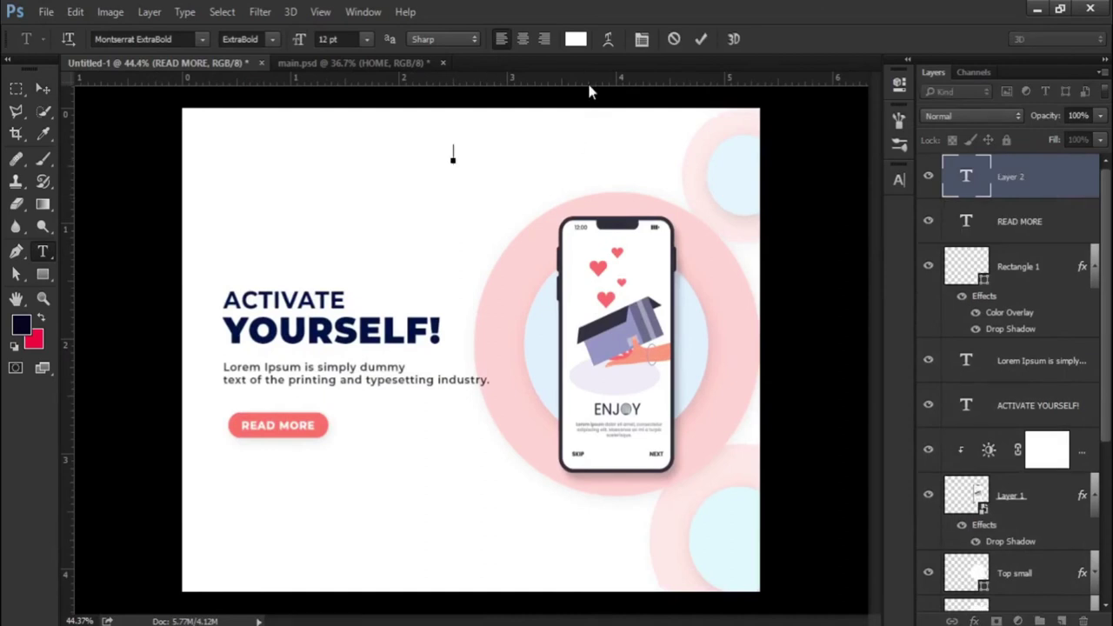
{"action": "left_click", "coordinate": [576, 38]}
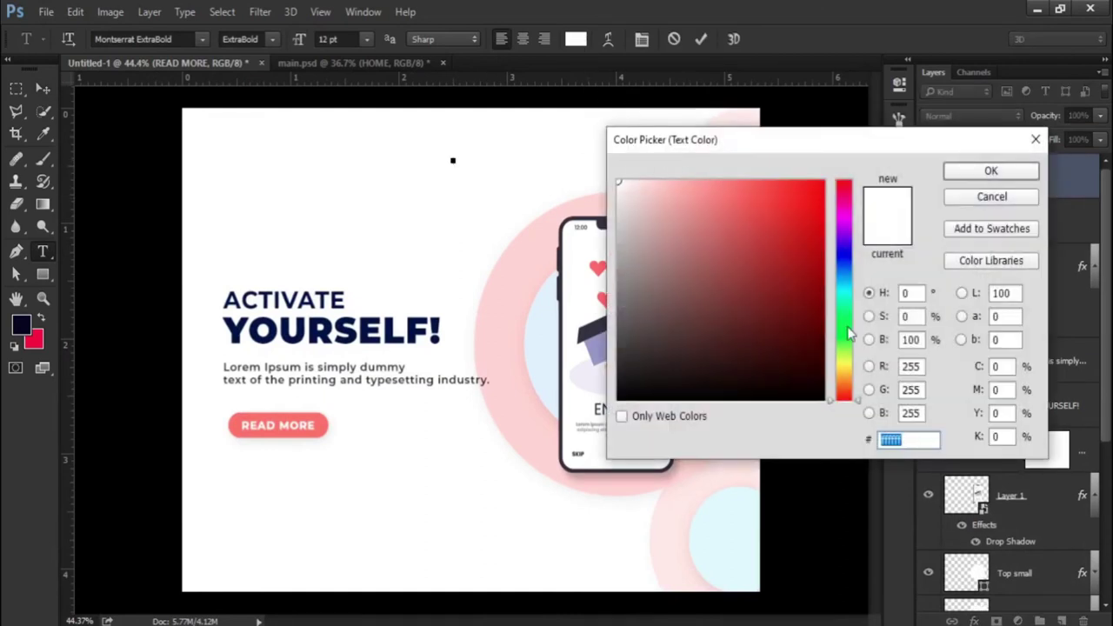
{"action": "left_click", "coordinate": [841, 251]}
{"action": "left_click_drag", "start_coordinate": [798, 372], "coordinate": [798, 363]}
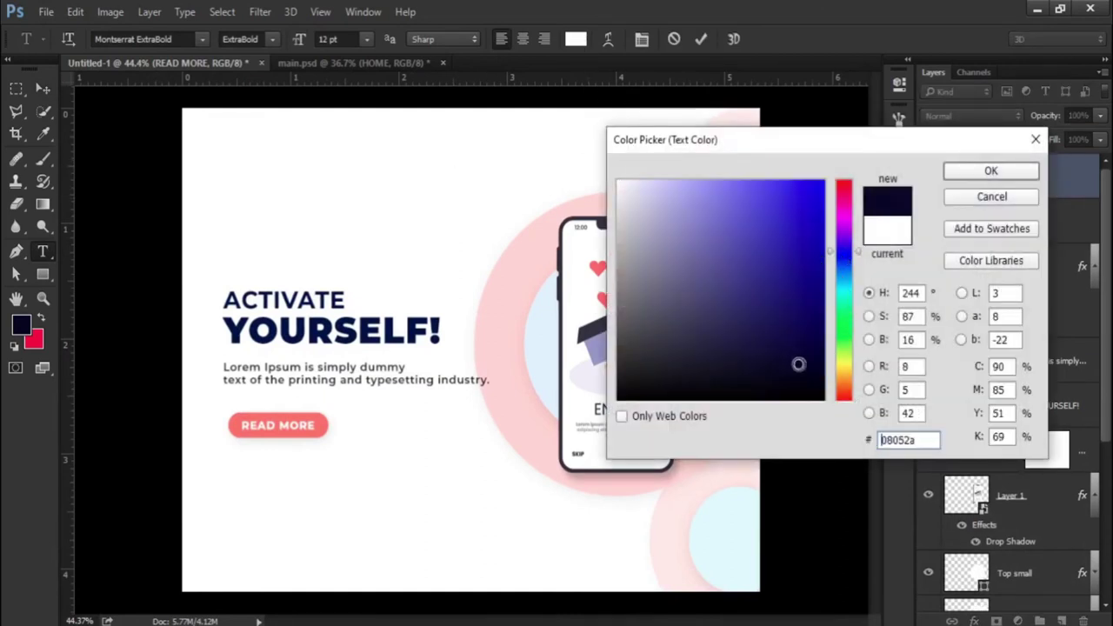
{"action": "left_click", "coordinate": [991, 171]}
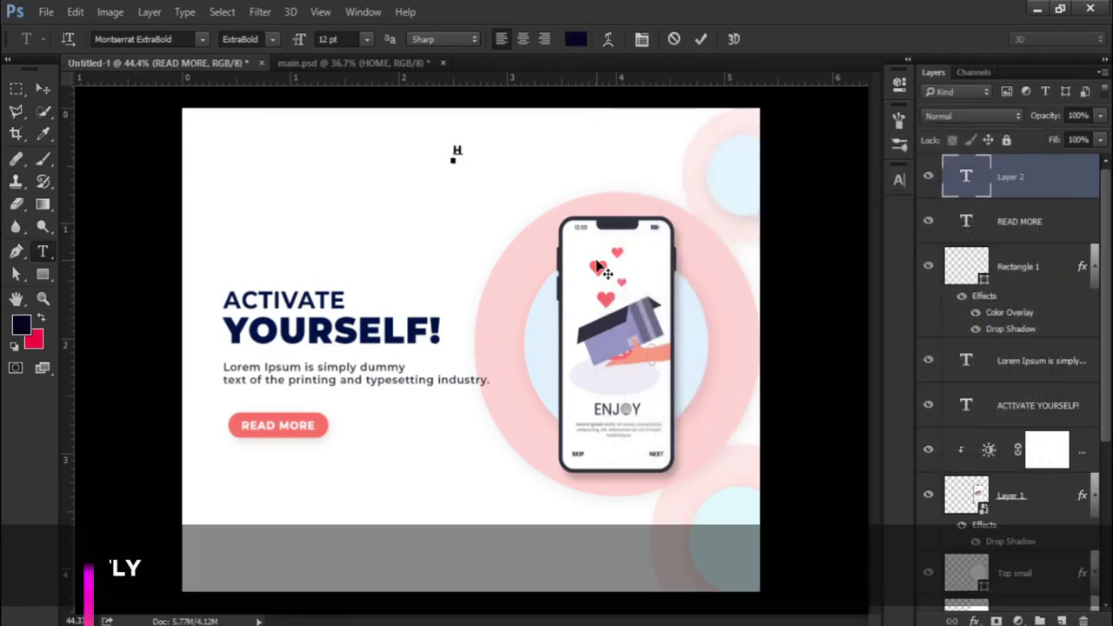
{"action": "type", "text": "OME"}
{"action": "left_click", "coordinate": [45, 90]}
Copy HOME to its right and retype the copy as SERVICE.
{"action": "scroll", "coordinate": [470, 149], "scroll_direction": "up", "scroll_amount": 1}
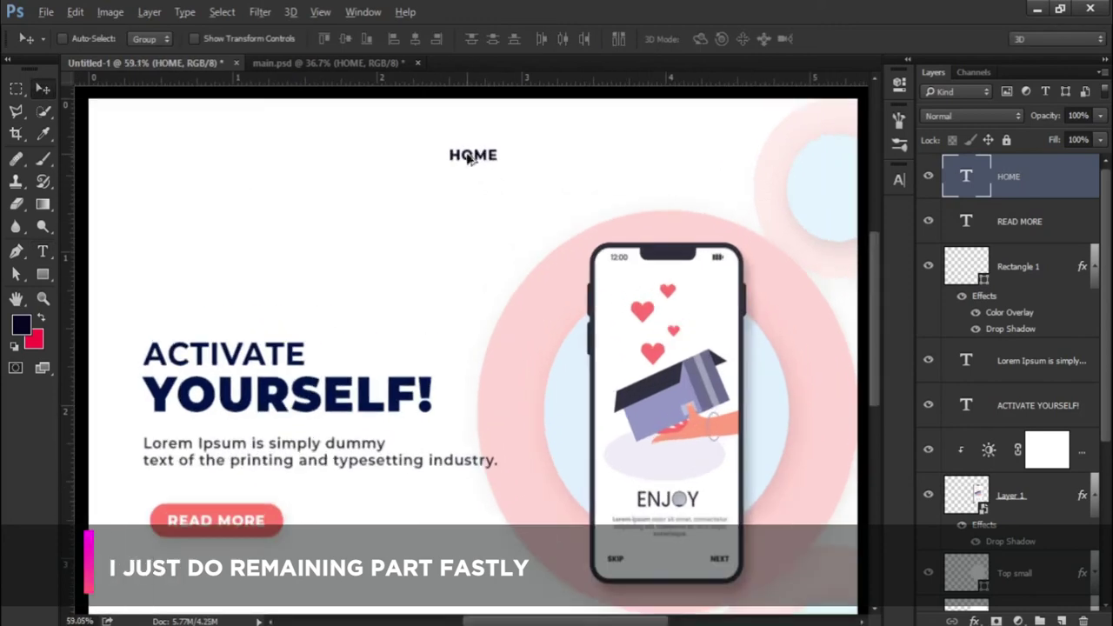
{"action": "left_click_drag", "start_coordinate": [477, 154], "coordinate": [550, 153]}
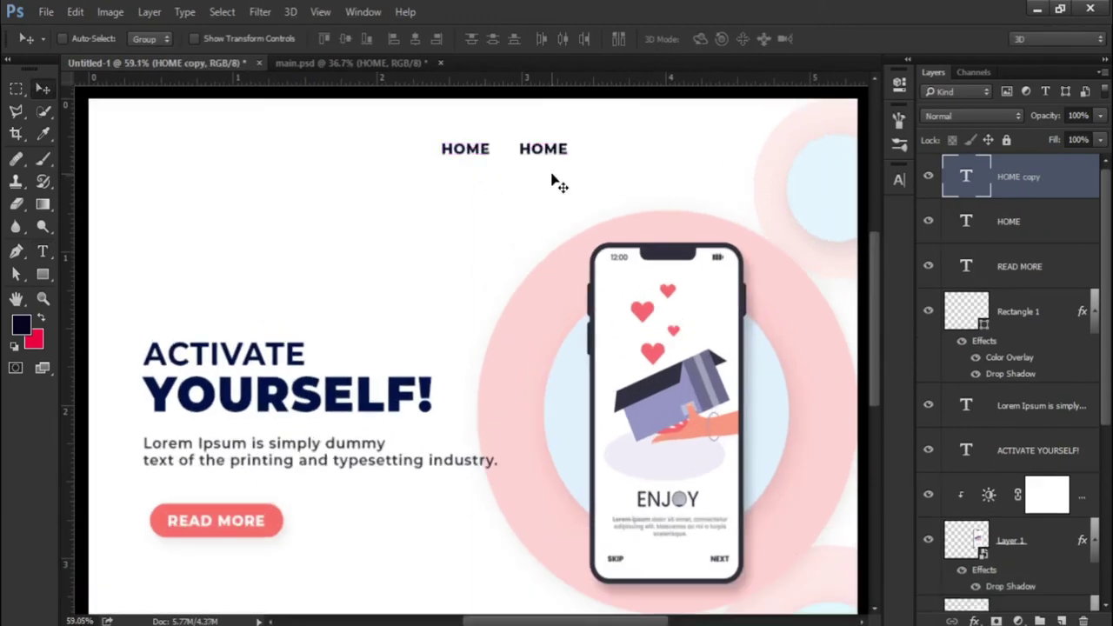
{"action": "key", "text": "t"}
{"action": "key", "text": "Return"}
{"action": "type", "text": "HE"}
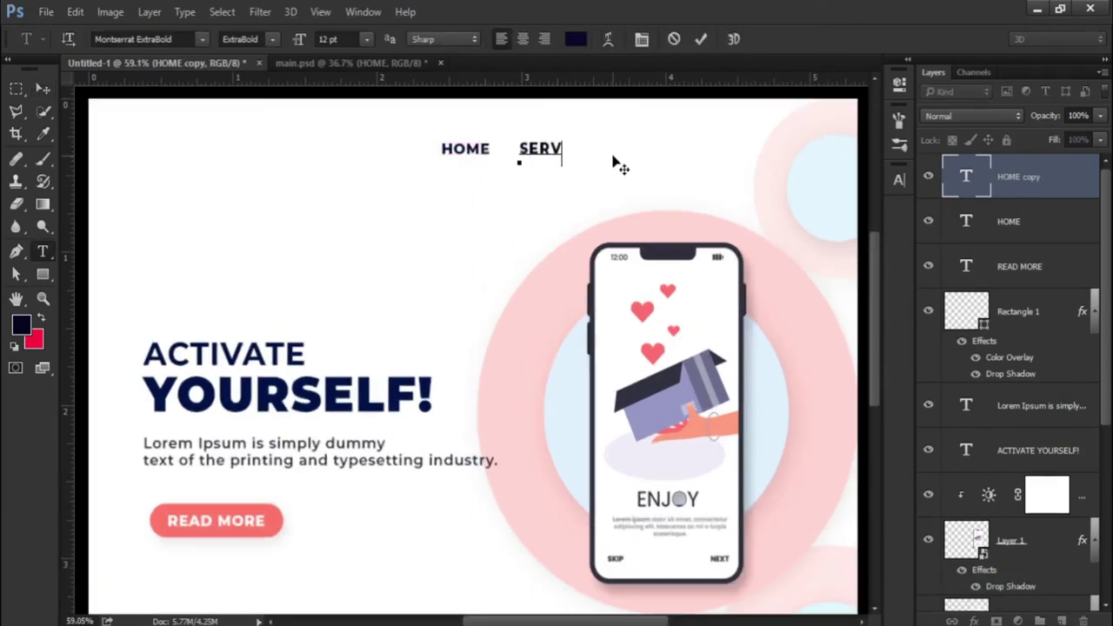
{"action": "key", "text": "ctrl+Return"}
{"action": "key", "text": "v"}
Copy SERVICE to its right and retype the copy as CONTACT.
{"action": "scroll", "coordinate": [513, 250], "scroll_direction": "down", "scroll_amount": 1}
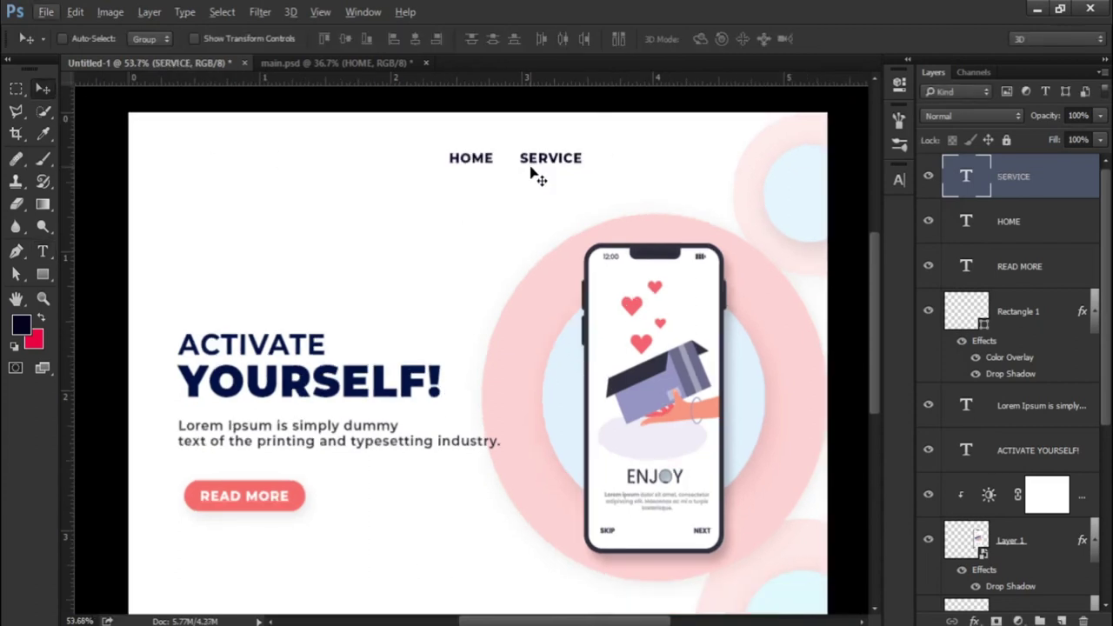
{"action": "left_click_drag", "start_coordinate": [551, 159], "coordinate": [623, 163]}
{"action": "key", "text": "t"}
{"action": "key", "text": "Return"}
{"action": "type", "text": "CONTACT"}
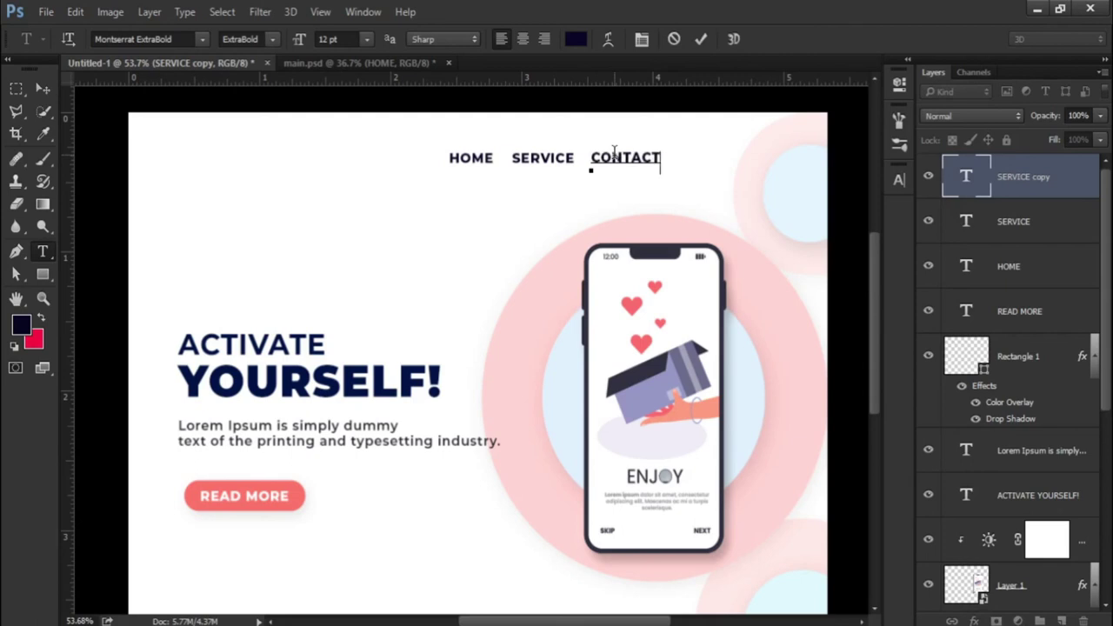
{"action": "key", "text": "ctrl+Return"}
{"action": "key", "text": "v"}
Copy CONTACT to its right as ABOUT, then select the HOME layer.
{"action": "mouse_move", "coordinate": [626, 189]}
{"action": "left_mouse_down"}
{"action": "mouse_move", "coordinate": [597, 189]}
{"action": "mouse_move", "coordinate": [713, 171]}
{"action": "left_mouse_up"}
{"action": "key", "text": "t"}
{"action": "key", "text": "Return"}
{"action": "type", "text": "ABOUT"}
{"action": "key", "text": "ctrl+Return"}
{"action": "key", "text": "v"}
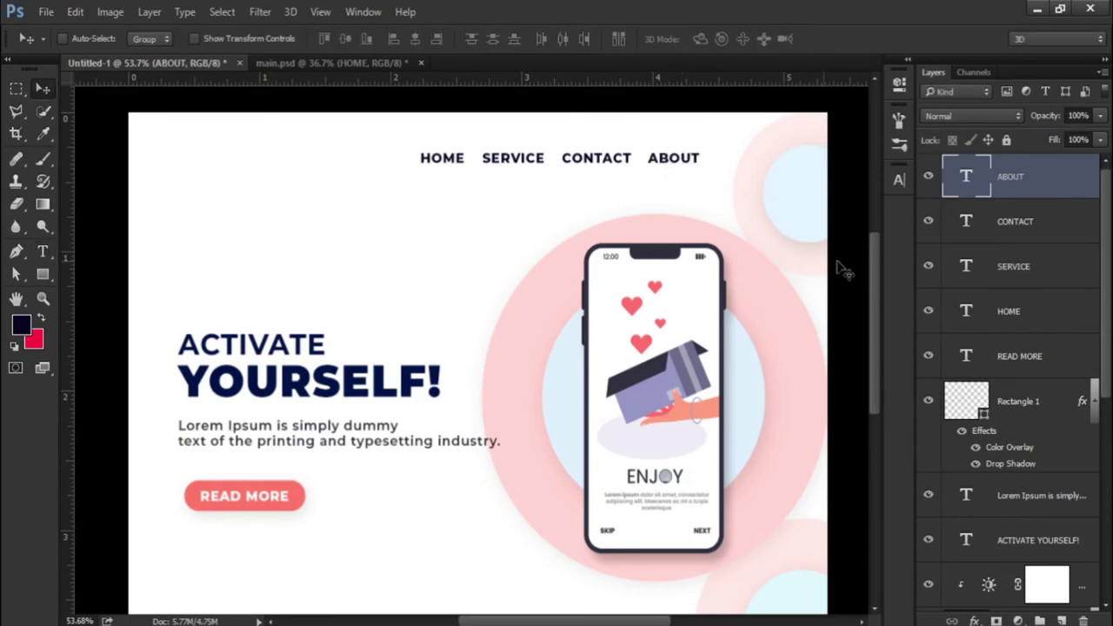
{"action": "left_click", "coordinate": [1009, 310]}
{"action": "scroll", "coordinate": [470, 239], "scroll_direction": "down", "scroll_amount": 3, "text": "alt"}
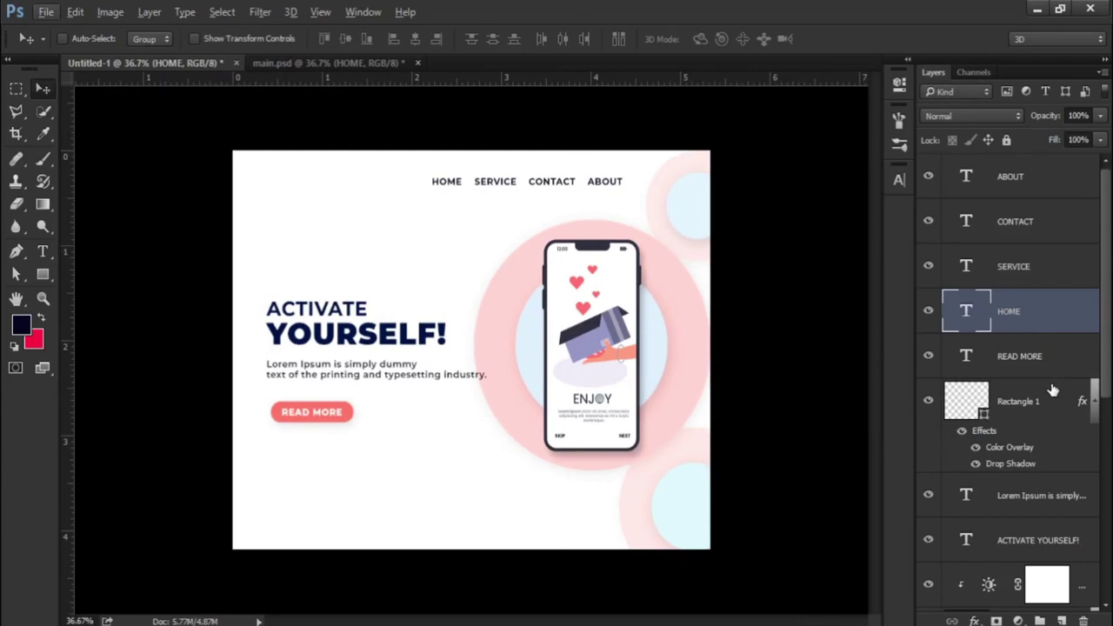
{"action": "scroll", "coordinate": [1052, 390], "scroll_direction": "down", "scroll_amount": 1}
Duplicate the READ MORE button and its rectangle, placing the copy beside ABOUT.
{"action": "left_click", "coordinate": [1026, 317]}
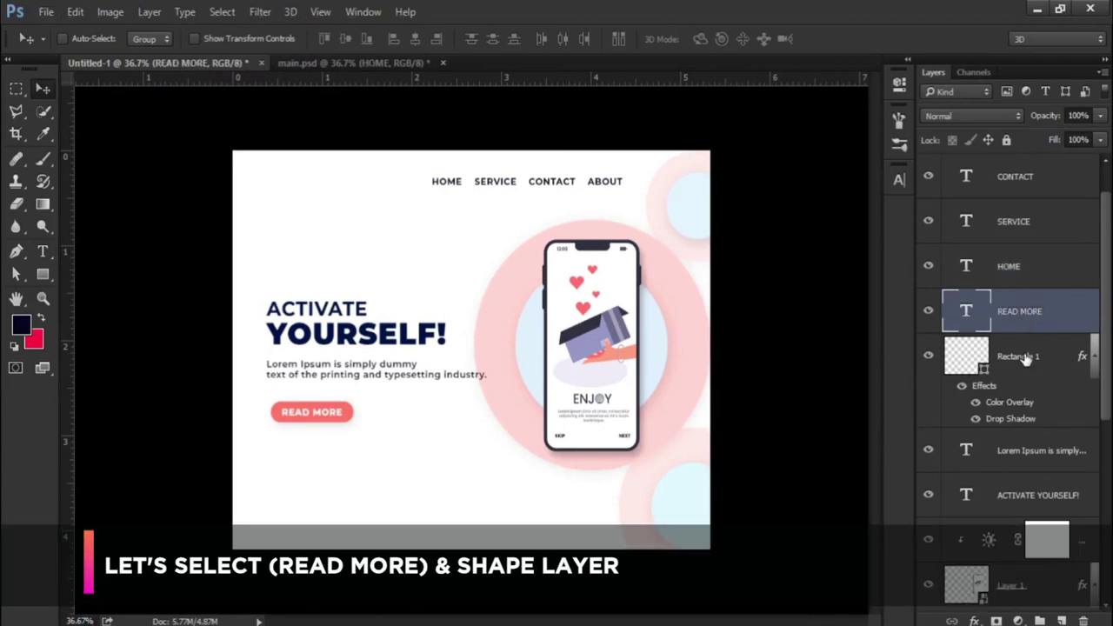
{"action": "left_click", "coordinate": [1026, 359], "text": "ctrl"}
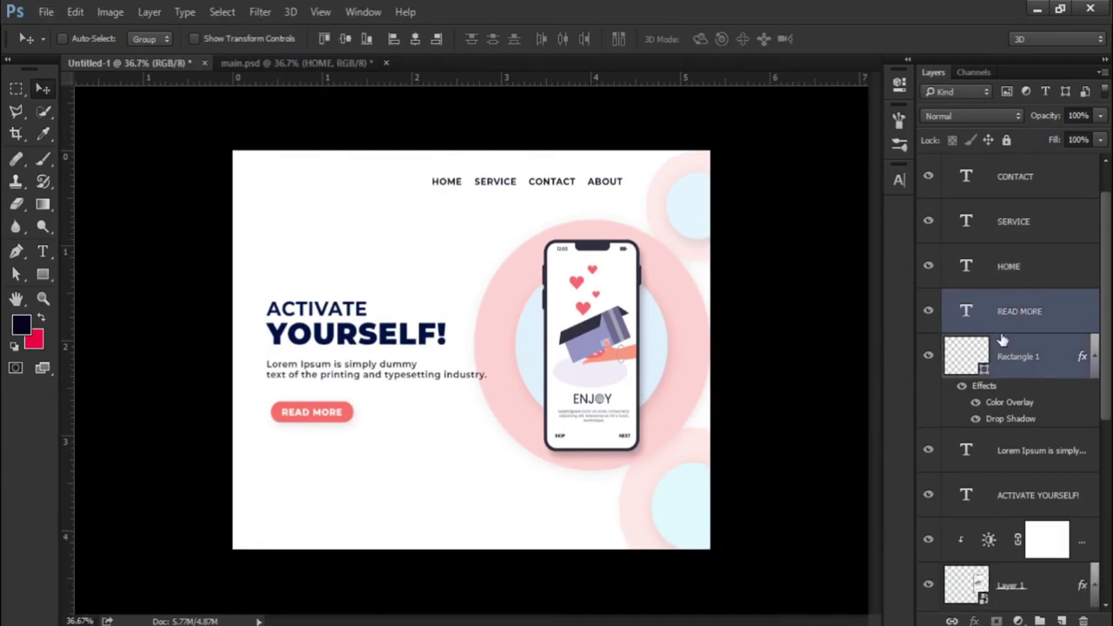
{"action": "key", "text": "ctrl+j"}
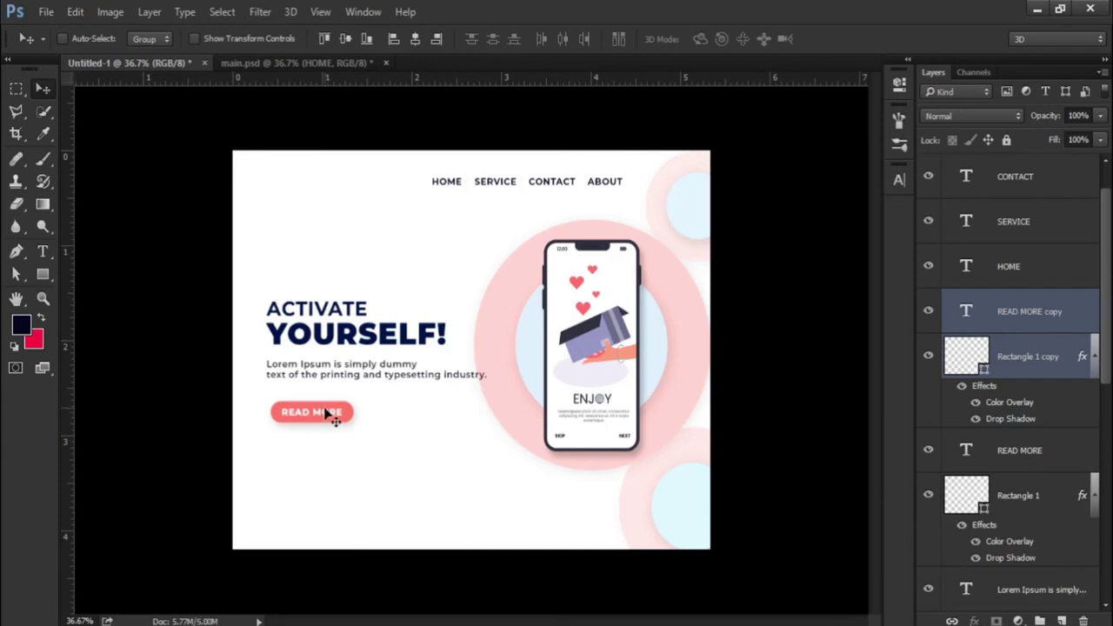
{"action": "left_click_drag", "start_coordinate": [333, 424], "coordinate": [685, 194]}
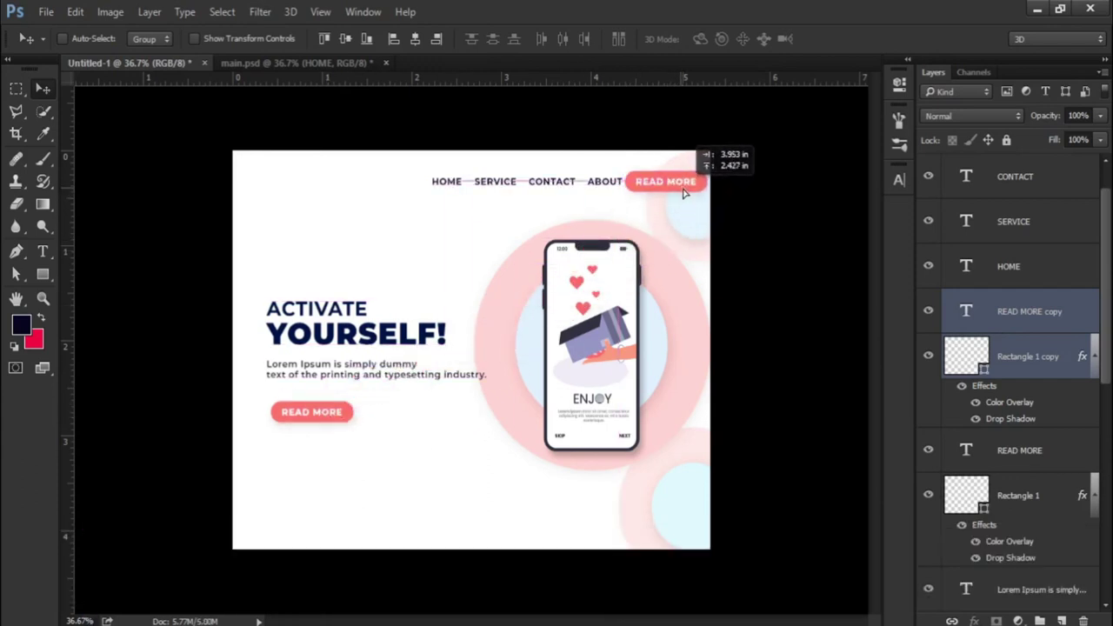
Retype the copied button's text as LOG IN.
{"action": "scroll", "coordinate": [684, 194], "scroll_direction": "up", "scroll_amount": 1}
{"action": "scroll", "coordinate": [685, 194], "scroll_direction": "up", "scroll_amount": 2}
{"action": "scroll", "coordinate": [687, 209], "scroll_direction": "up", "scroll_amount": 1}
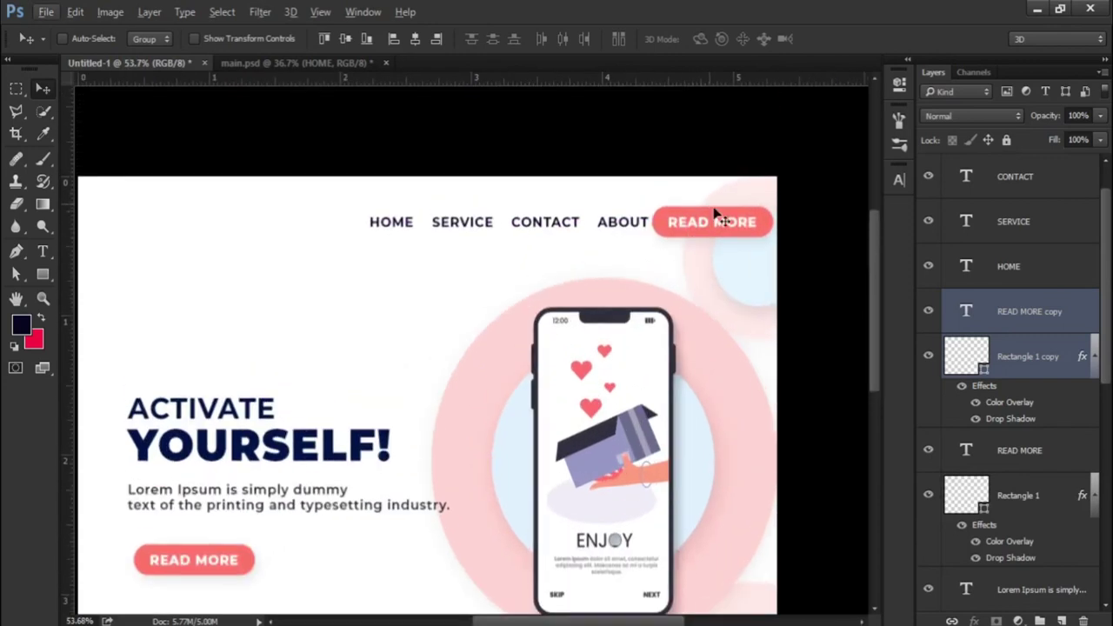
{"action": "scroll", "coordinate": [733, 239], "scroll_direction": "up", "scroll_amount": 1}
{"action": "double_click", "coordinate": [733, 240]}
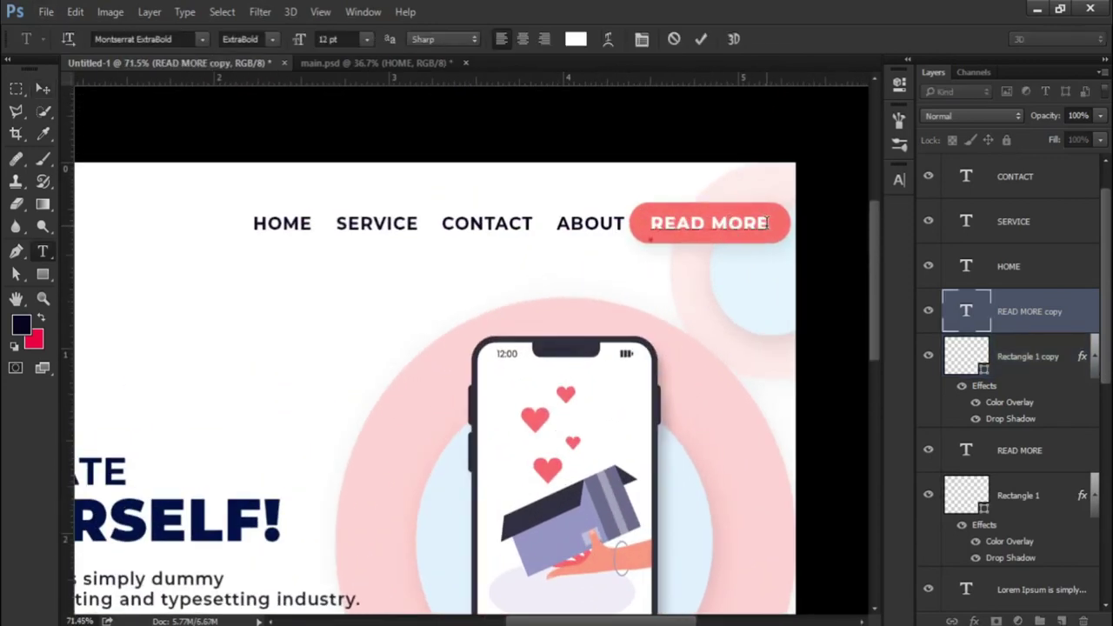
{"action": "type", "text": "LOG IN"}
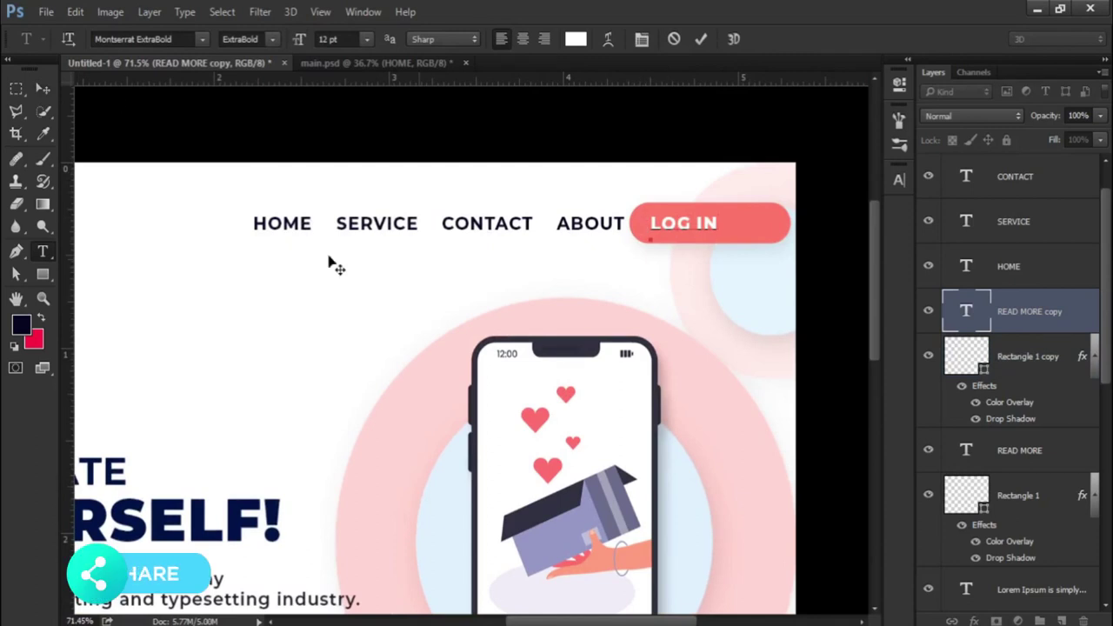
{"action": "key", "text": "ctrl+Return"}
Shift the nav items from HOME to ABOUT further left.
{"action": "key", "text": "v"}
{"action": "scroll", "coordinate": [609, 313], "scroll_direction": "down", "scroll_amount": 1}
{"action": "left_click", "coordinate": [1025, 271]}
{"action": "scroll", "coordinate": [1032, 264], "scroll_direction": "up", "scroll_amount": 1}
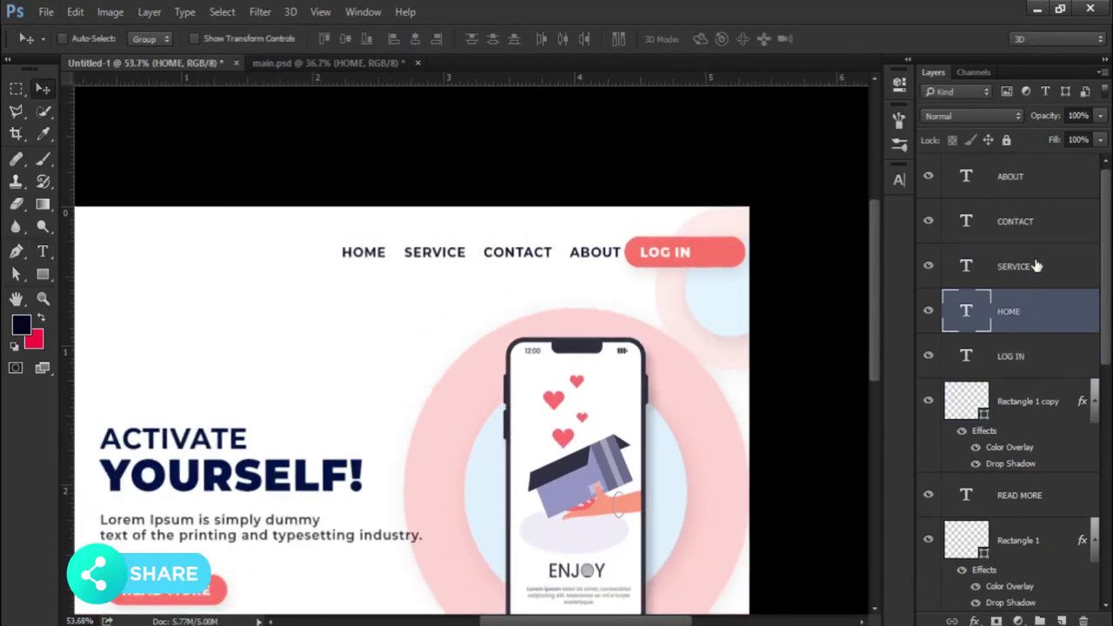
{"action": "left_click", "coordinate": [1028, 186], "text": "shift"}
{"action": "left_click_drag", "start_coordinate": [534, 273], "coordinate": [491, 273]}
Move the LOG IN button left and narrow its pill shape.
{"action": "left_click", "coordinate": [1055, 345]}
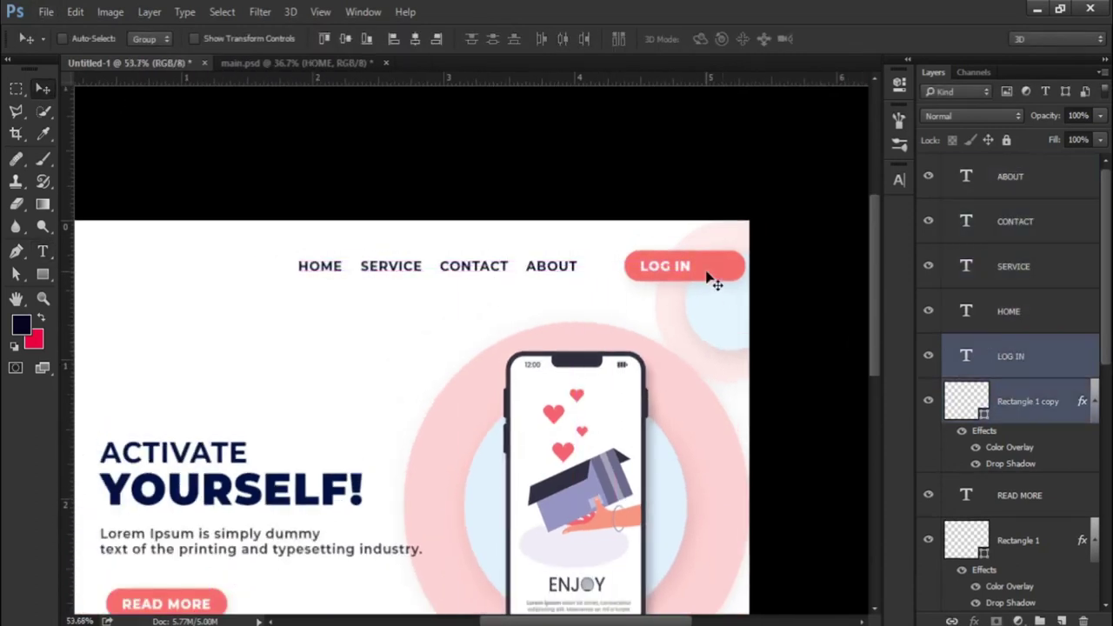
{"action": "scroll", "coordinate": [713, 278], "scroll_direction": "up", "scroll_amount": 2, "text": "alt"}
{"action": "mouse_move", "coordinate": [735, 254]}
{"action": "left_mouse_down"}
{"action": "mouse_move", "coordinate": [666, 257]}
{"action": "mouse_move", "coordinate": [676, 229]}
{"action": "left_mouse_up"}
{"action": "key", "text": "alt+bracketleft"}
{"action": "key", "text": "ctrl+t"}
{"action": "key", "text": "Return"}
{"action": "scroll", "coordinate": [677, 282], "scroll_direction": "down", "scroll_amount": 1}
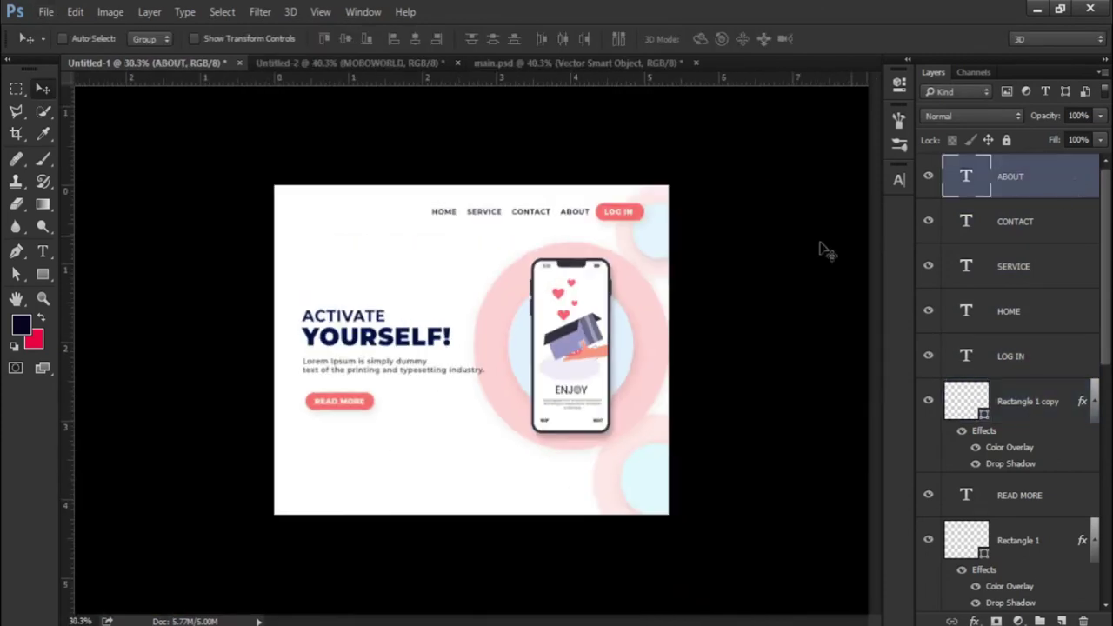
Bring the MOBOWORLD logo from the other document into the landing page's top left.
{"action": "left_click", "coordinate": [324, 63]}
{"action": "mouse_move", "coordinate": [496, 308]}
{"action": "left_mouse_down"}
{"action": "mouse_move", "coordinate": [304, 223]}
{"action": "mouse_move", "coordinate": [320, 240]}
{"action": "mouse_move", "coordinate": [356, 193]}
{"action": "left_mouse_up"}
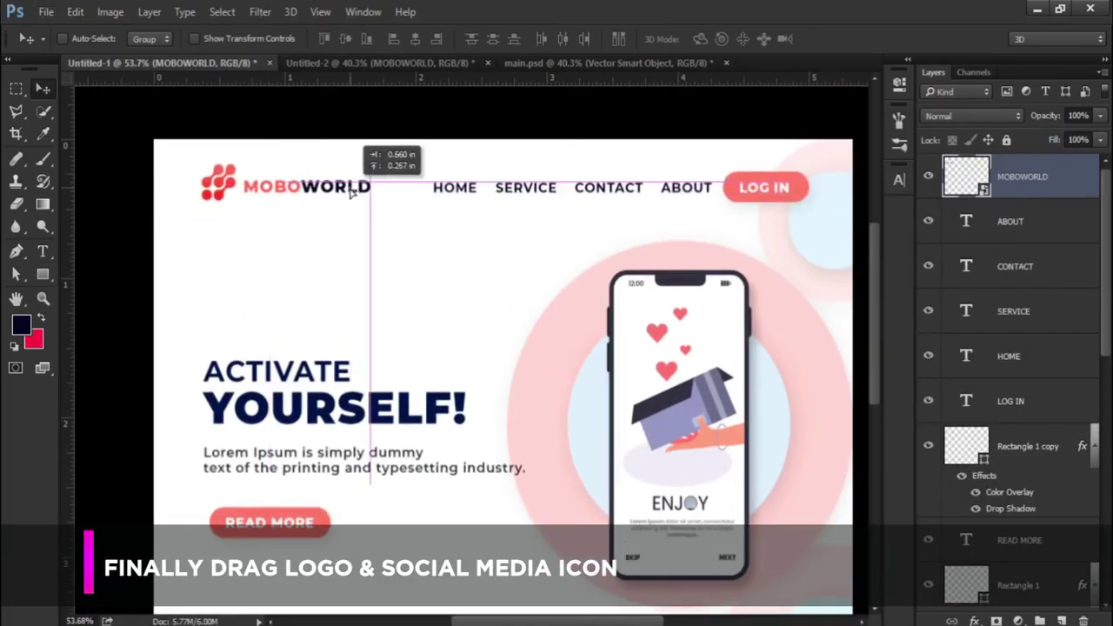
{"action": "key", "text": "ctrl+minus"}
{"action": "key", "text": "ctrl+minus"}
Bring the social media icons into the landing page near the bottom right.
{"action": "left_click", "coordinate": [383, 63]}
{"action": "mouse_move", "coordinate": [572, 308]}
{"action": "left_mouse_down"}
{"action": "mouse_move", "coordinate": [258, 69]}
{"action": "mouse_move", "coordinate": [609, 493]}
{"action": "left_mouse_up"}
{"action": "key", "text": "ctrl+0"}
{"action": "left_click_drag", "start_coordinate": [687, 548], "coordinate": [710, 549]}
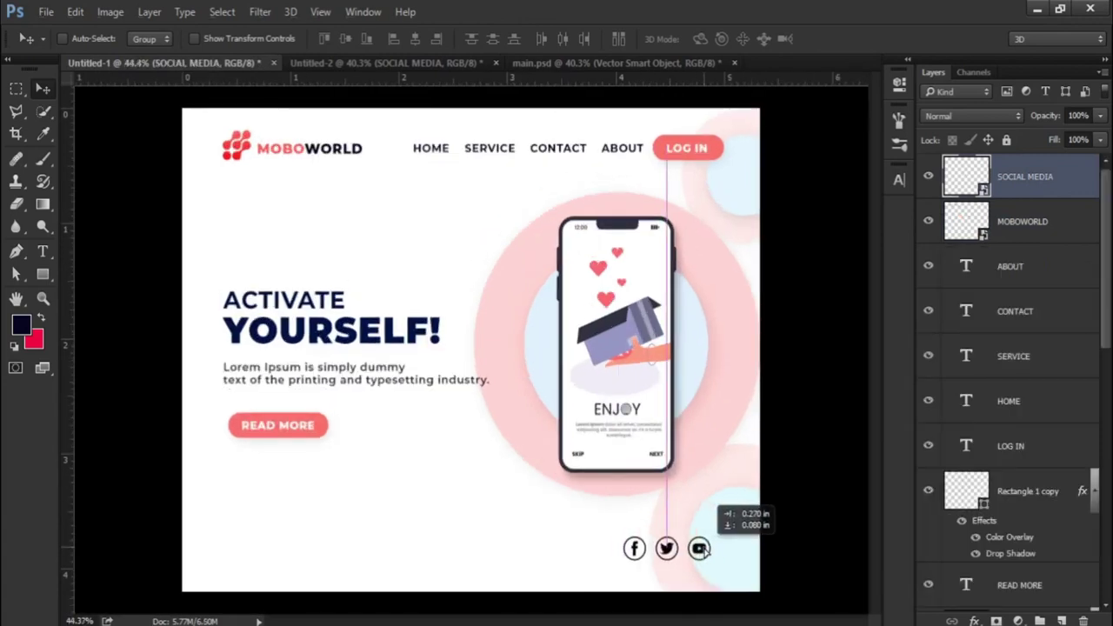
{"action": "key", "text": "ctrl+minus"}
{"action": "key", "text": "ctrl+minus"}
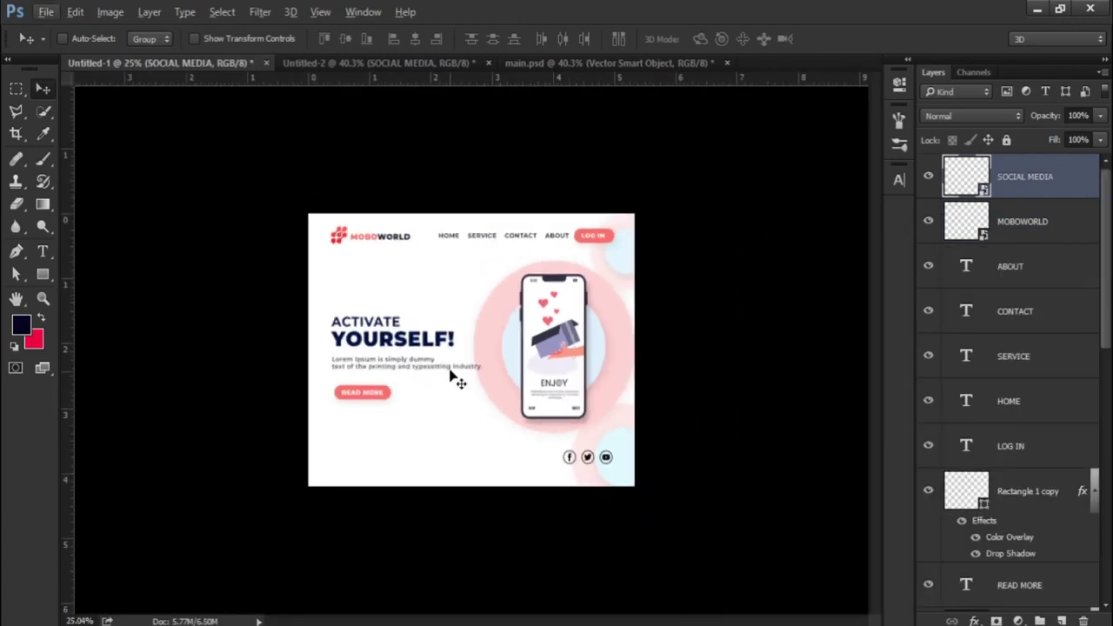
Add a Solid Color fill layer of #FFF6F7 above the Background layer.
{"action": "scroll", "coordinate": [1042, 544], "scroll_direction": "down", "scroll_amount": 3}
{"action": "scroll", "coordinate": [1043, 545], "scroll_direction": "down", "scroll_amount": 3}
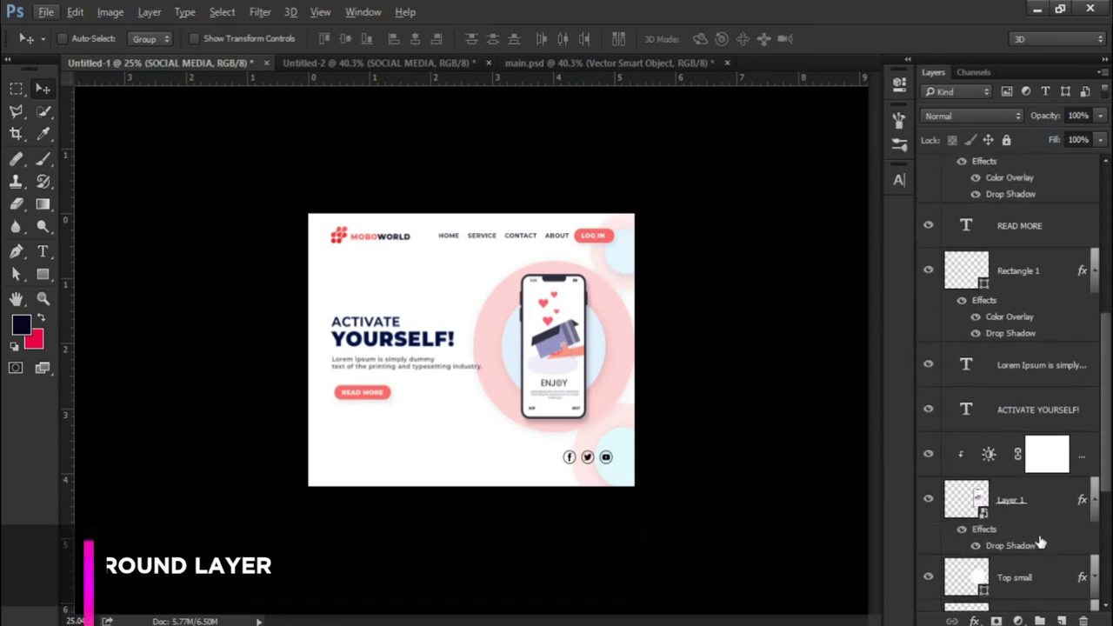
{"action": "scroll", "coordinate": [1042, 542], "scroll_direction": "down", "scroll_amount": 3}
{"action": "scroll", "coordinate": [1041, 541], "scroll_direction": "down", "scroll_amount": 3}
{"action": "left_click", "coordinate": [1019, 588]}
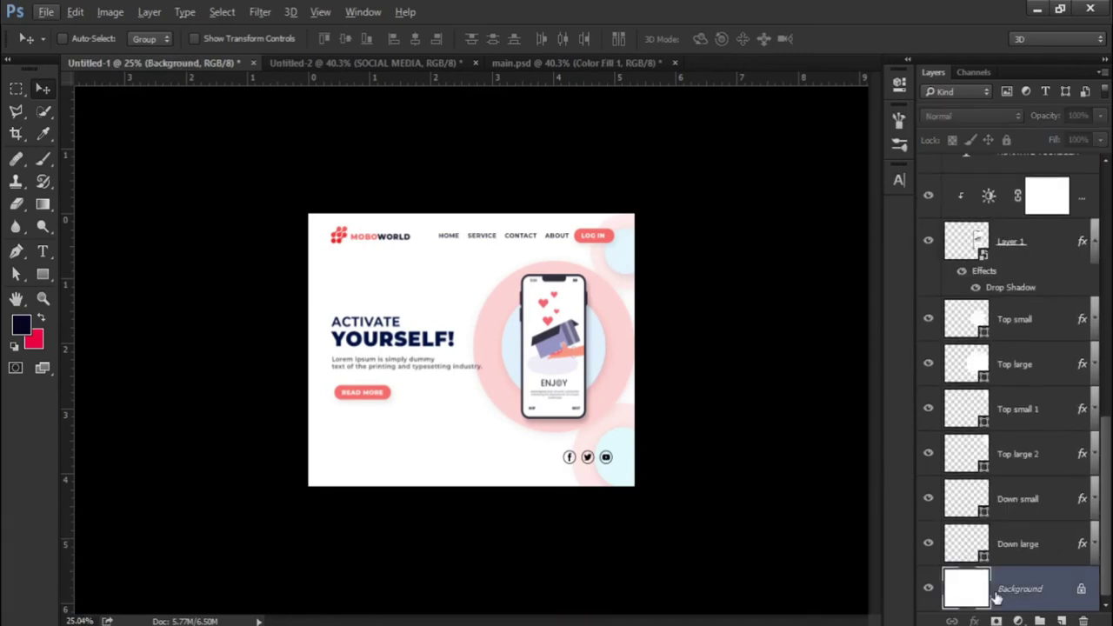
{"action": "left_click", "coordinate": [1009, 620]}
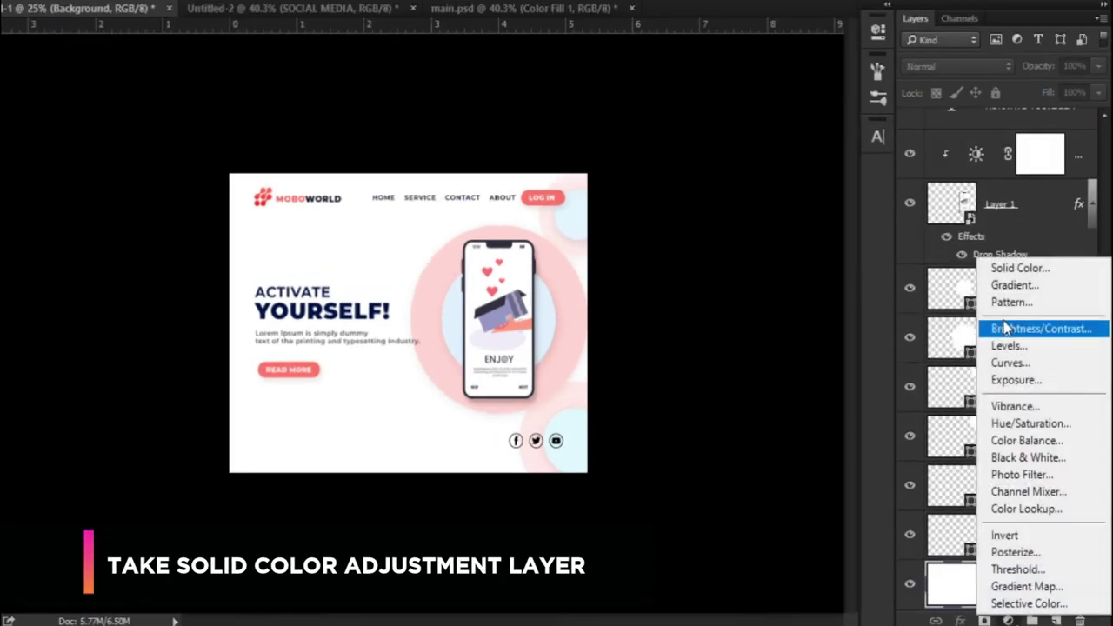
{"action": "left_click", "coordinate": [1014, 301]}
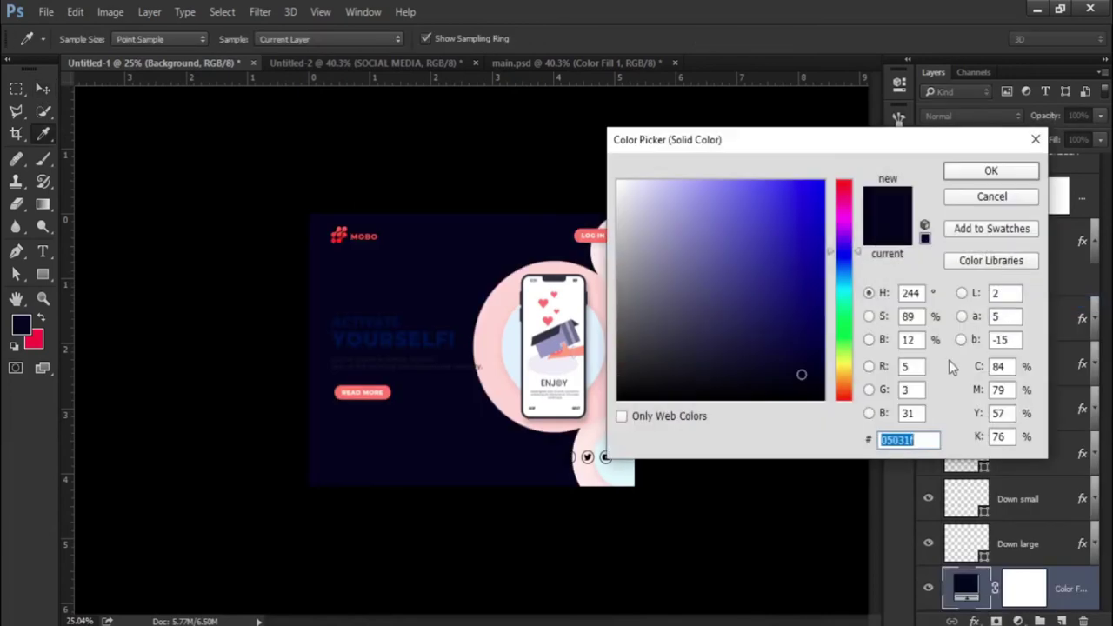
{"action": "type", "text": "FF"}
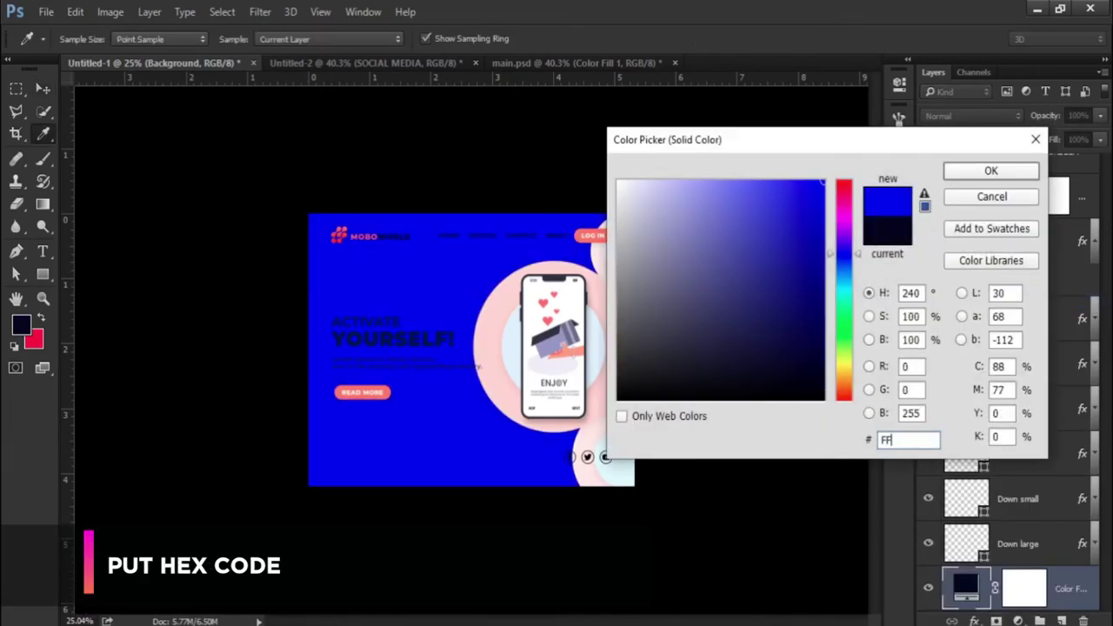
{"action": "type", "text": "F6"}
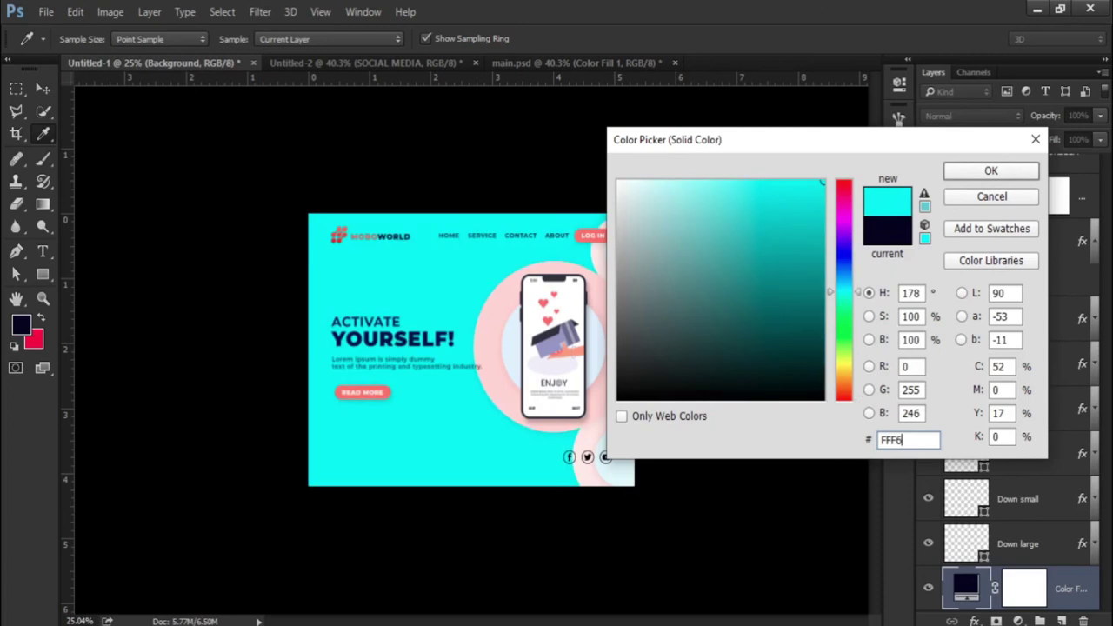
{"action": "type", "text": "F"}
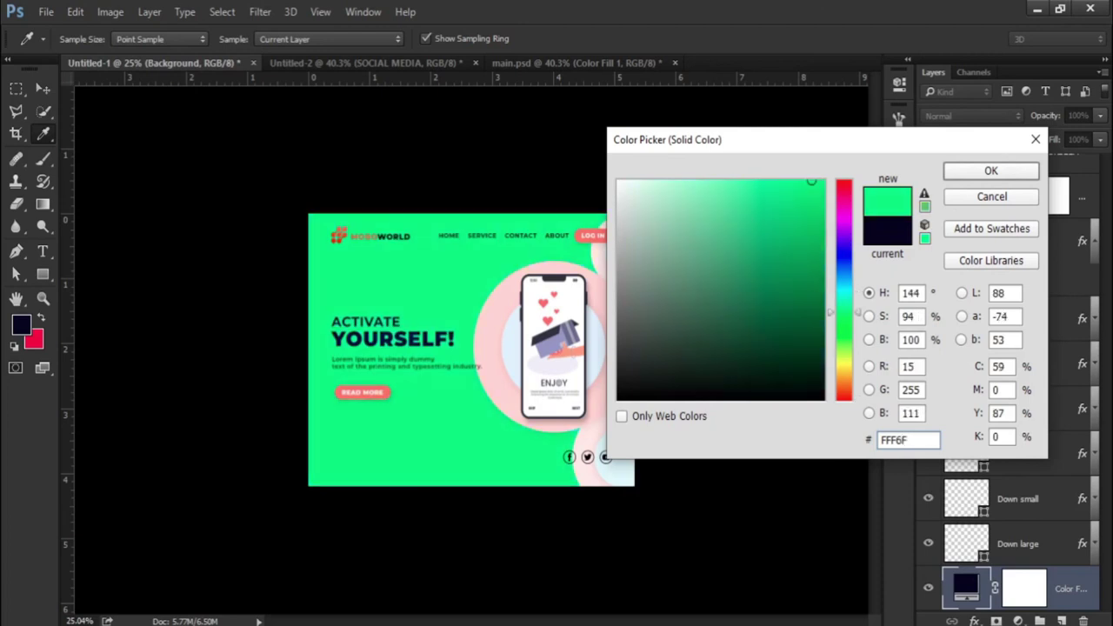
{"action": "type", "text": "7"}
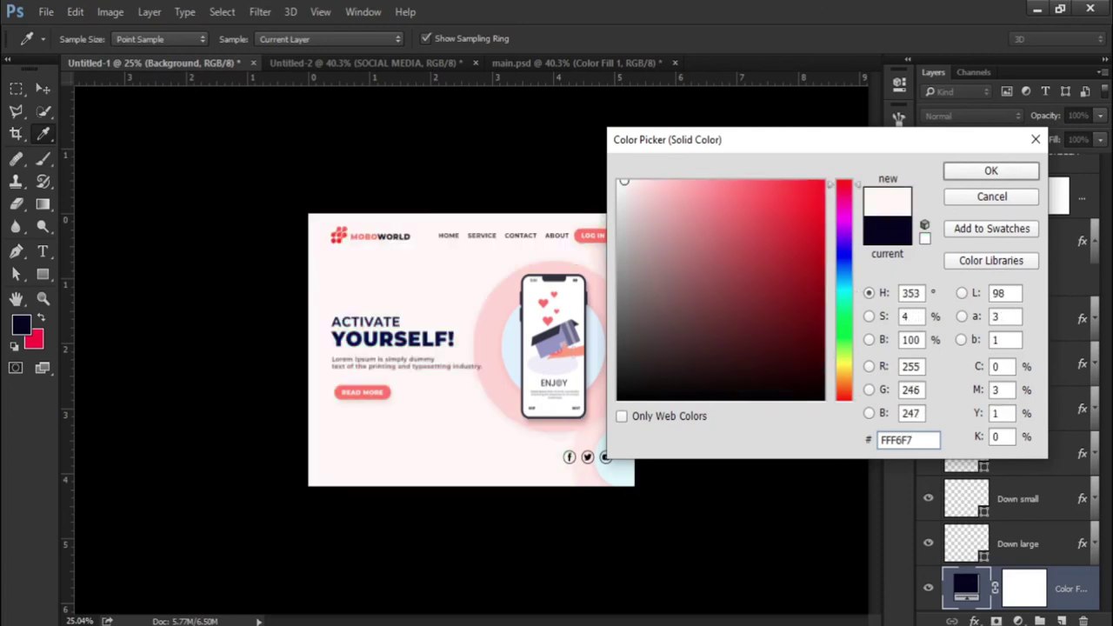
{"action": "left_click", "coordinate": [980, 178]}
{"action": "key", "text": "ctrl+0"}
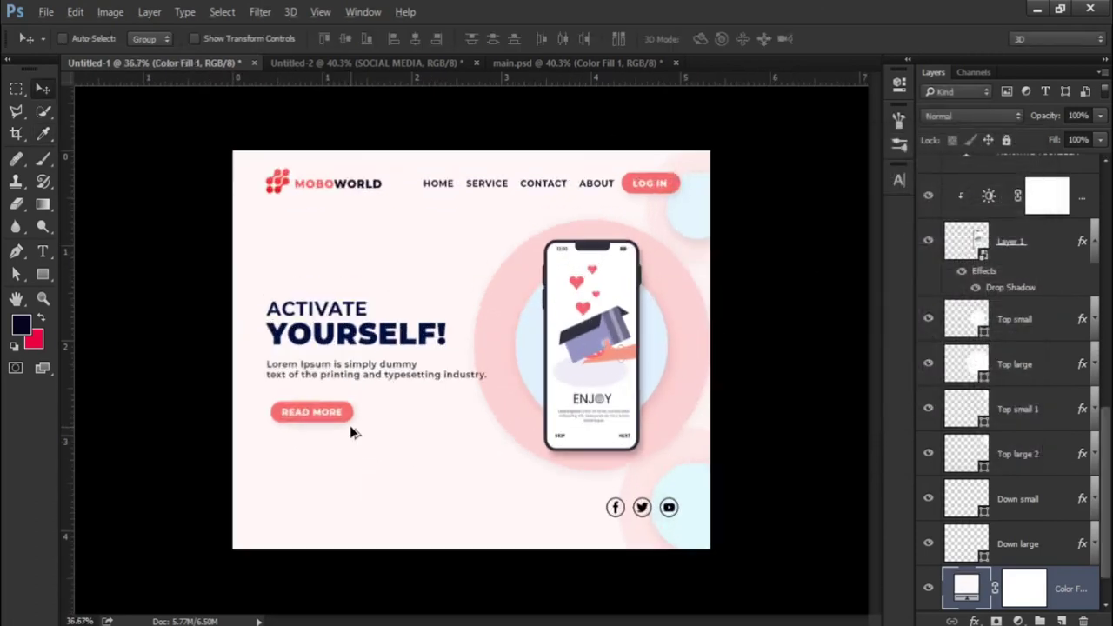